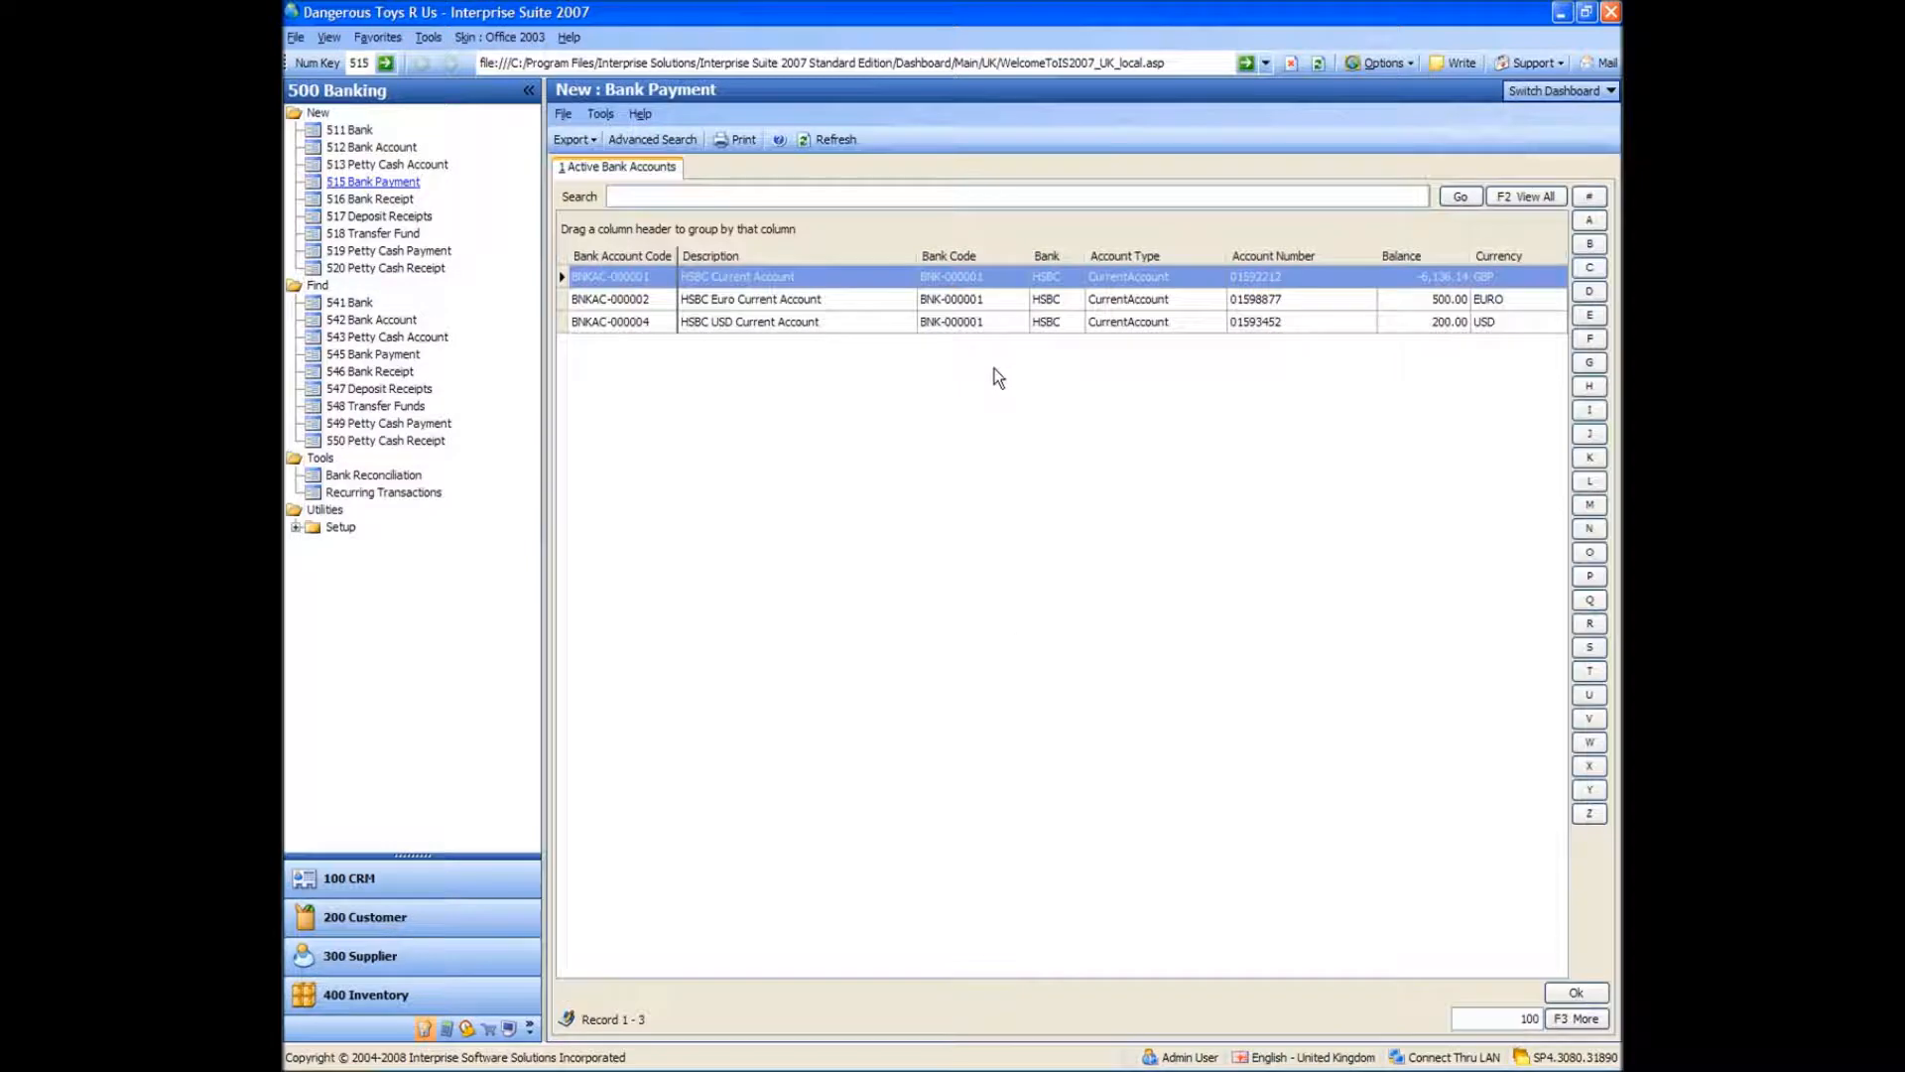
Create a bank payment from HSBC Current Account with amount £100, cheque number 1 and payee Employee Wages
double_click(657, 275)
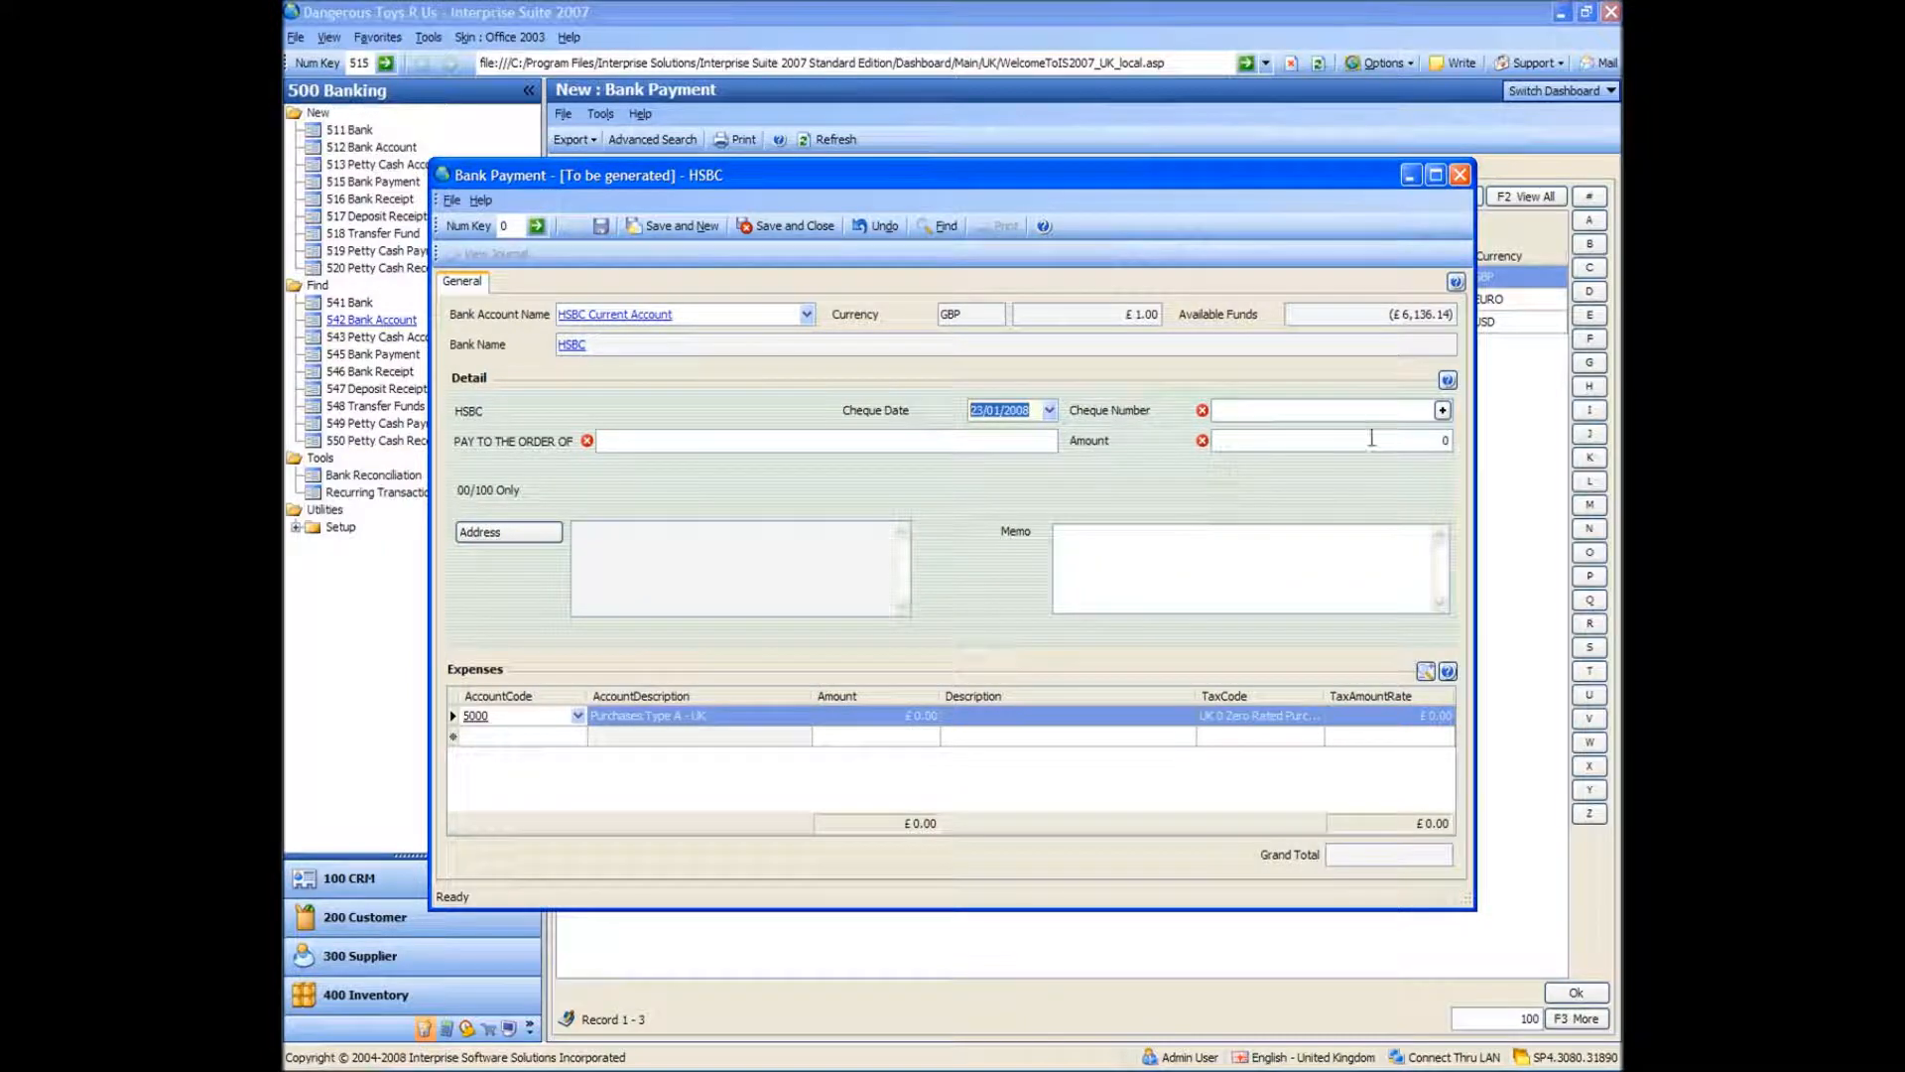
click(1371, 438)
text(100)
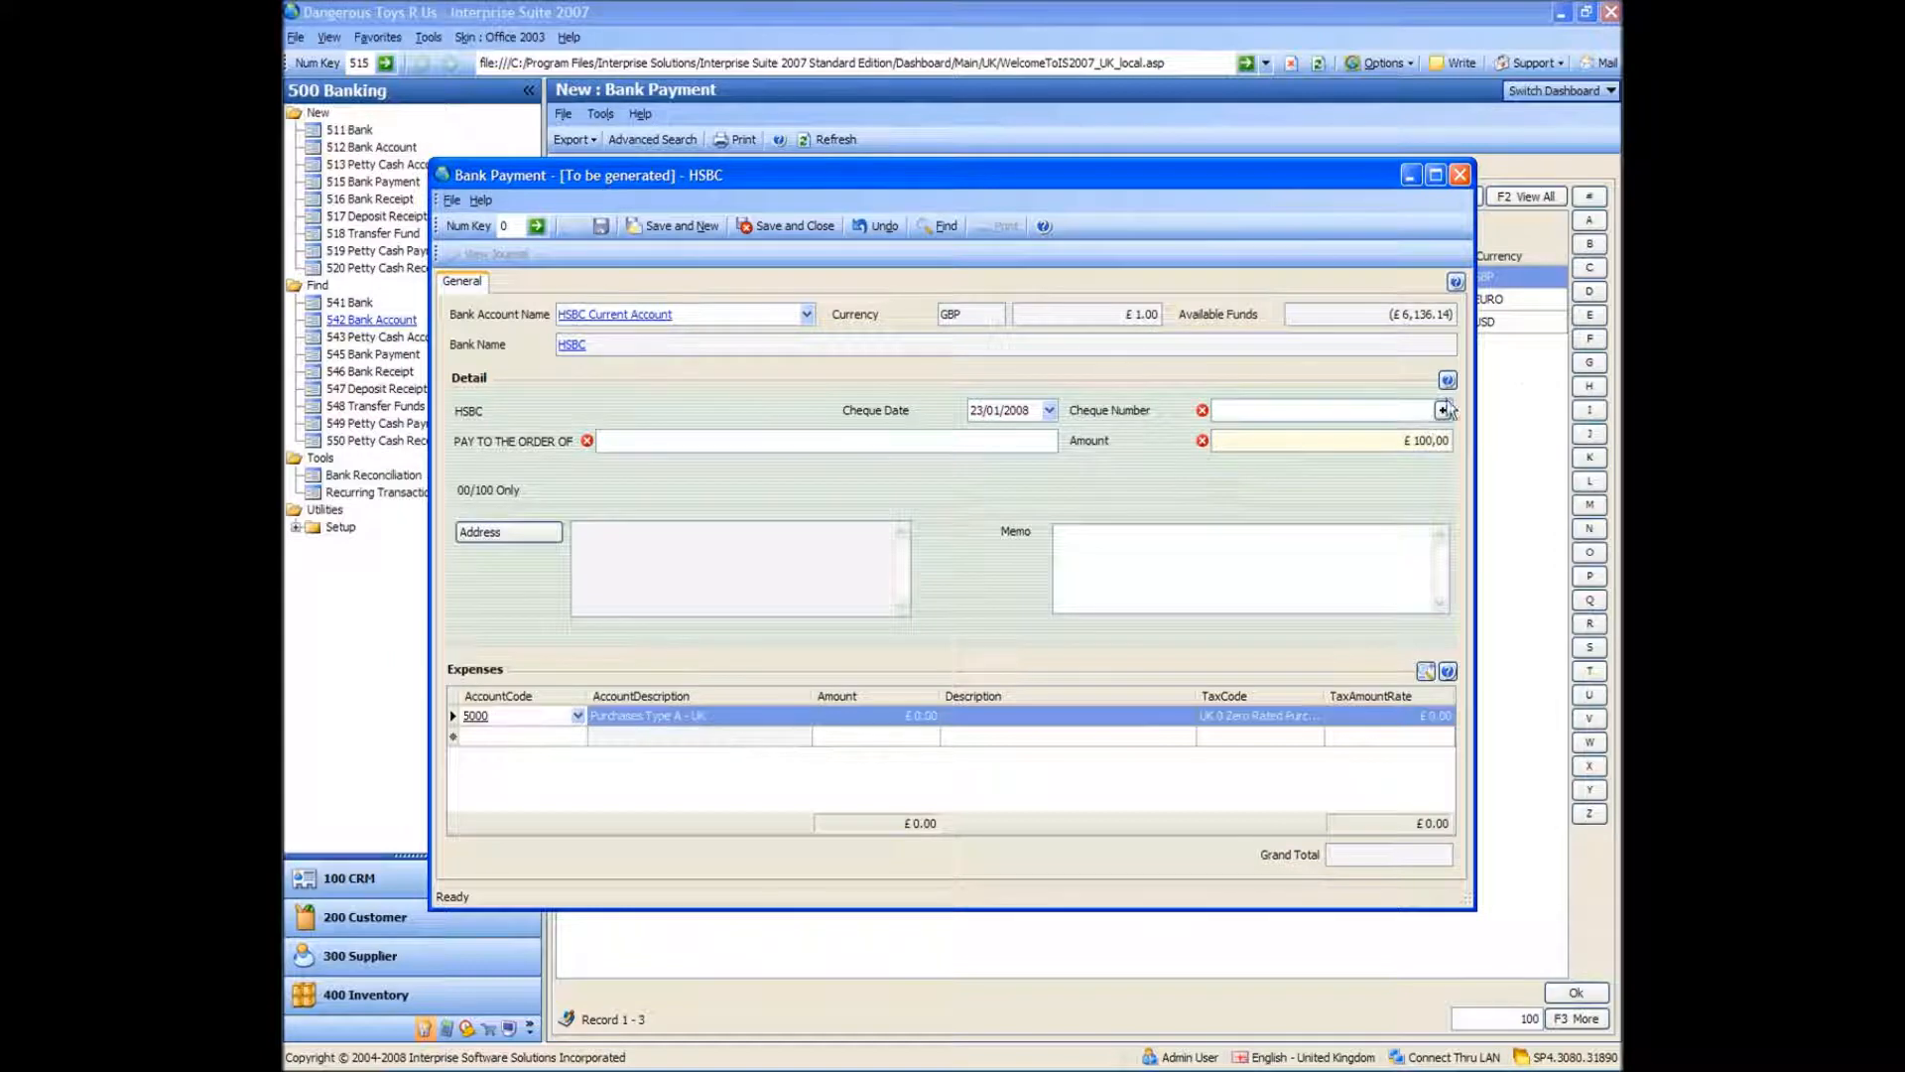
click(1356, 409)
text(1)
click(808, 442)
text(Em)
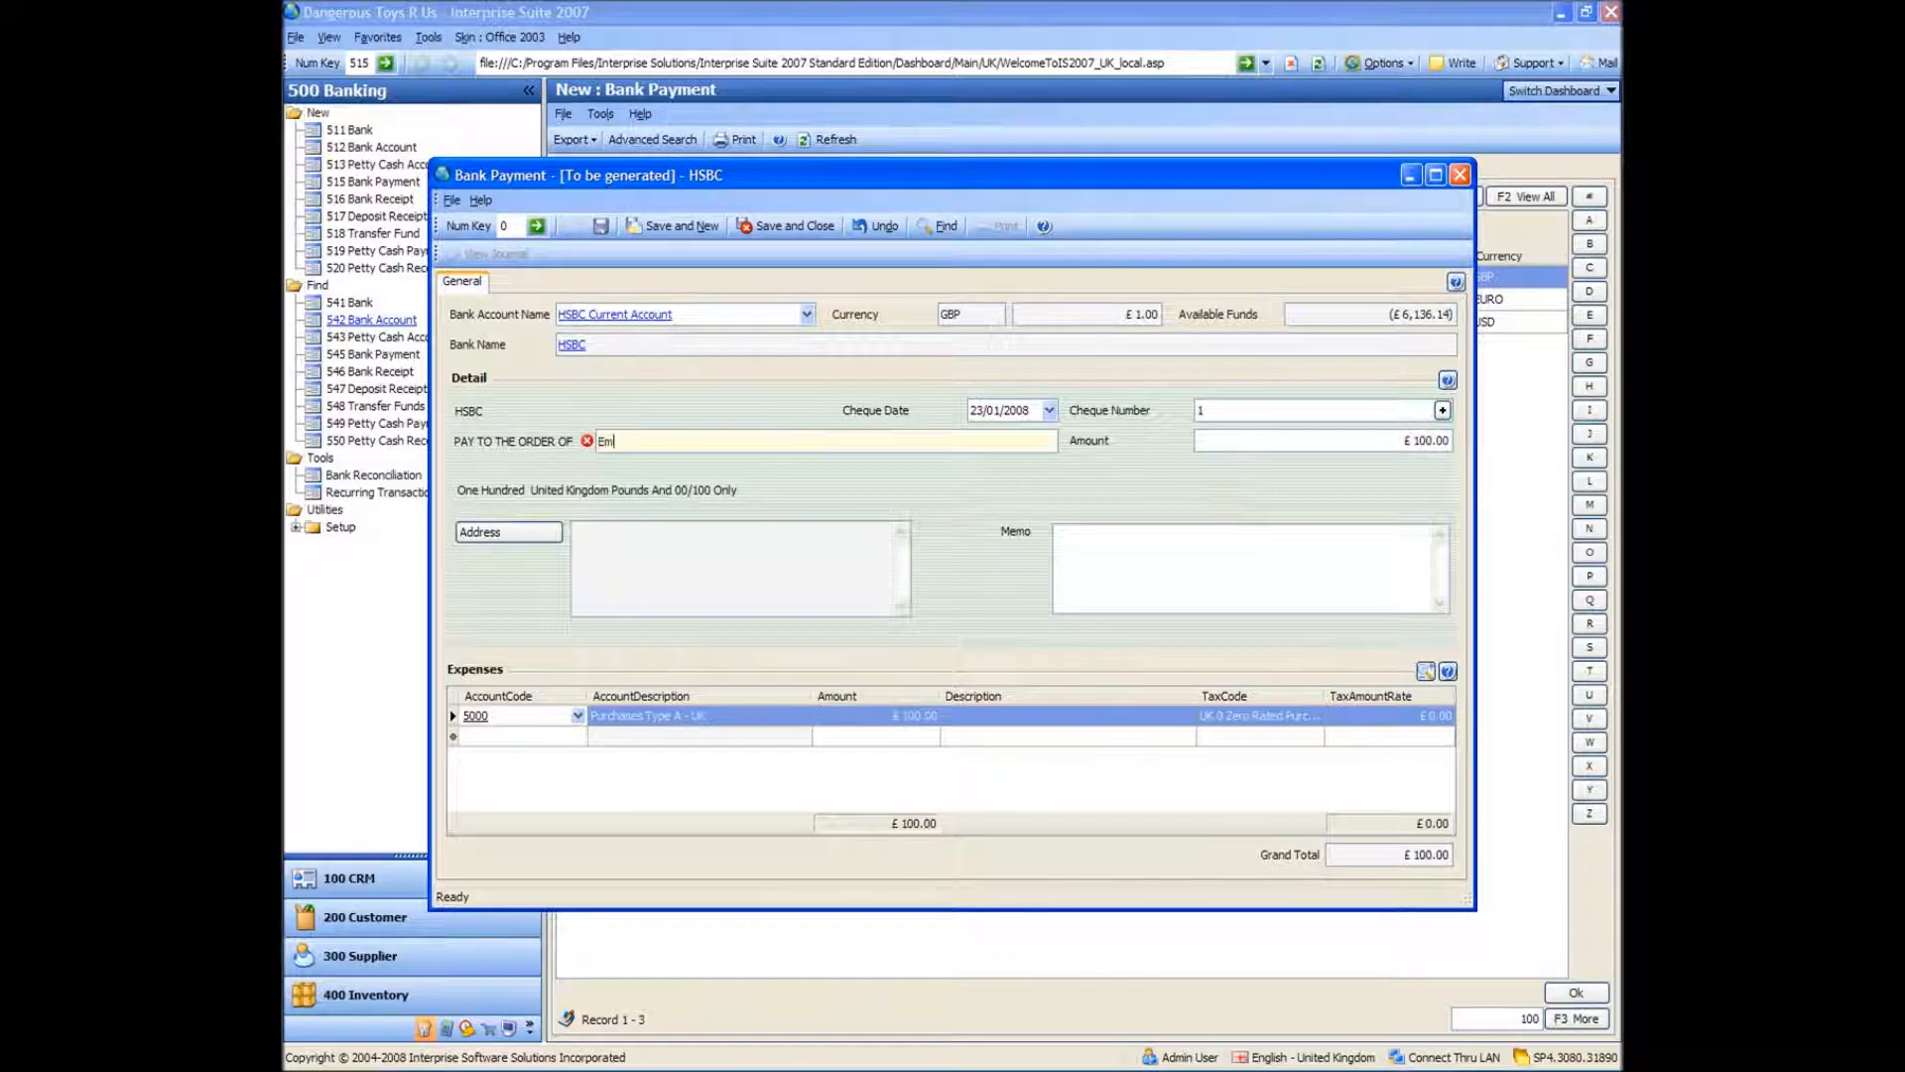
text(ployee Wages)
key(Tab)
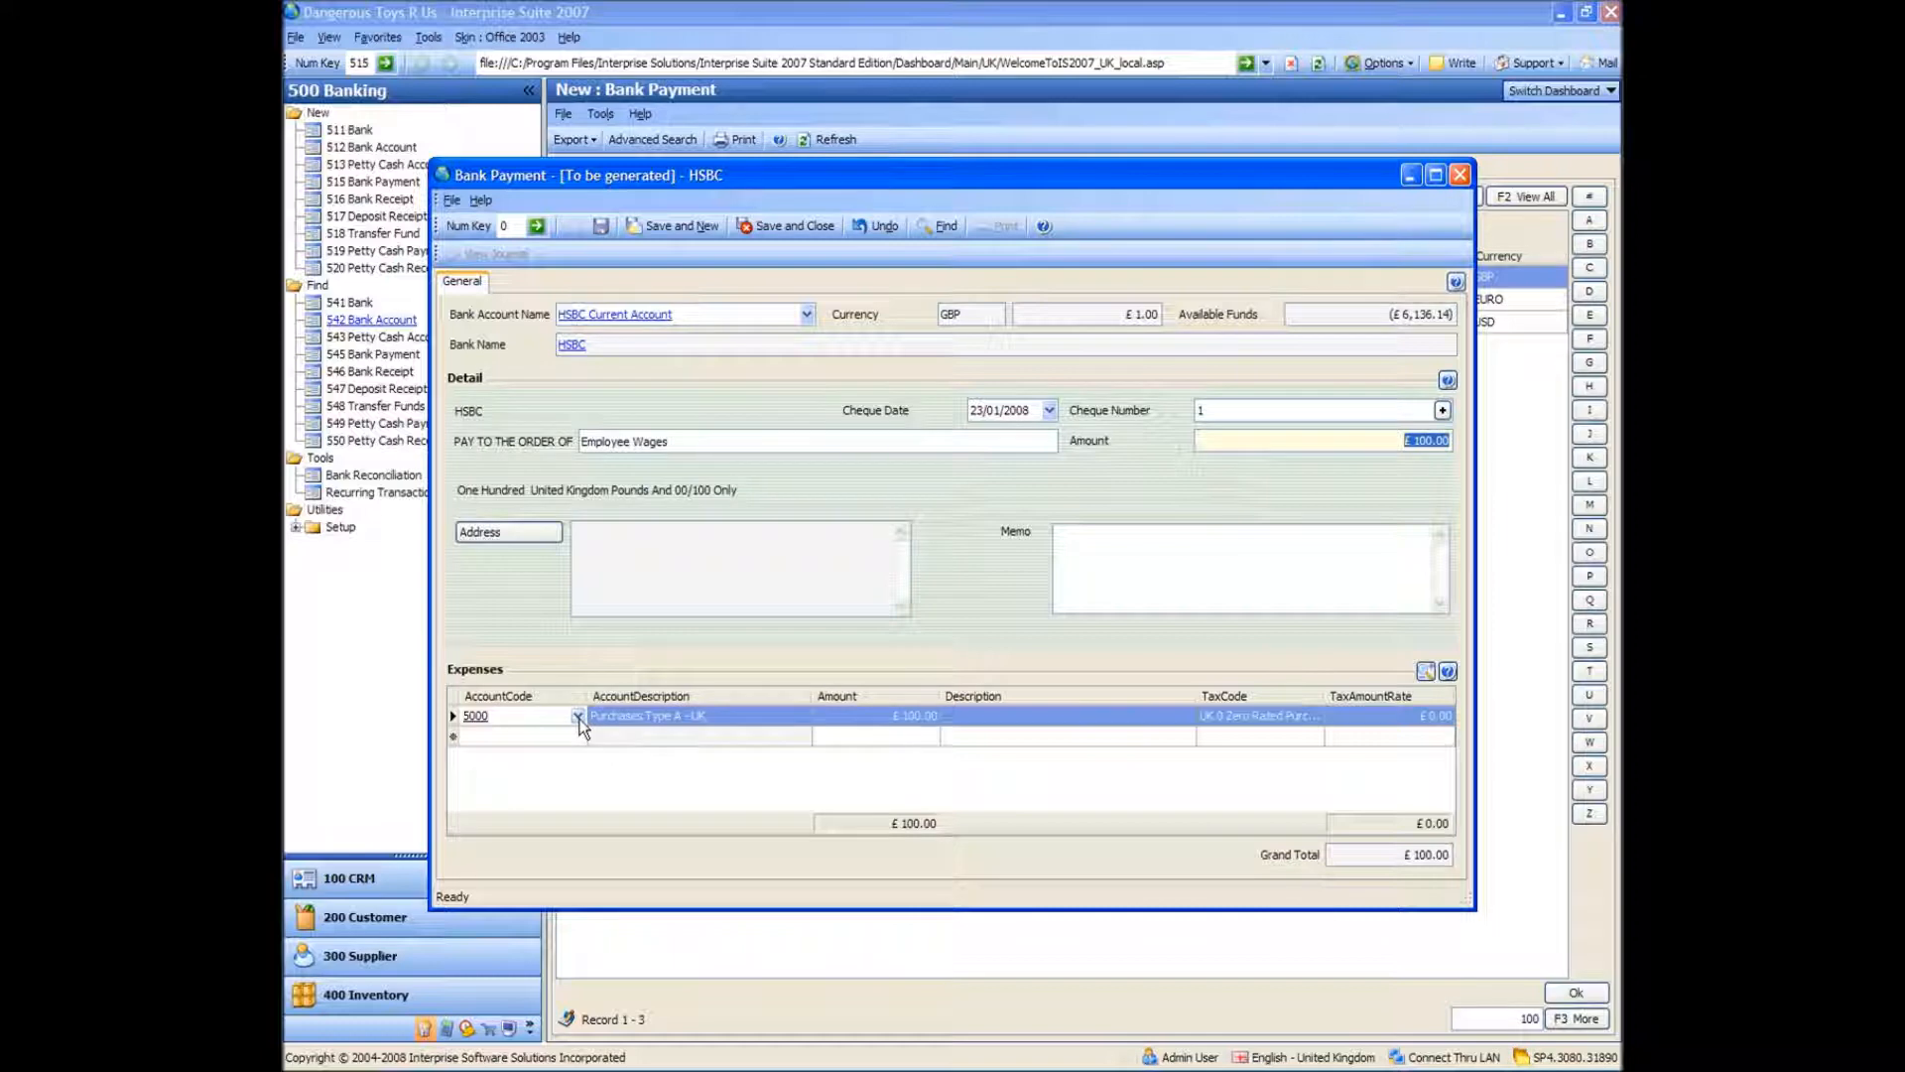
Set the payment's expense line to account code 7003 for Staff Salaries
click(470, 717)
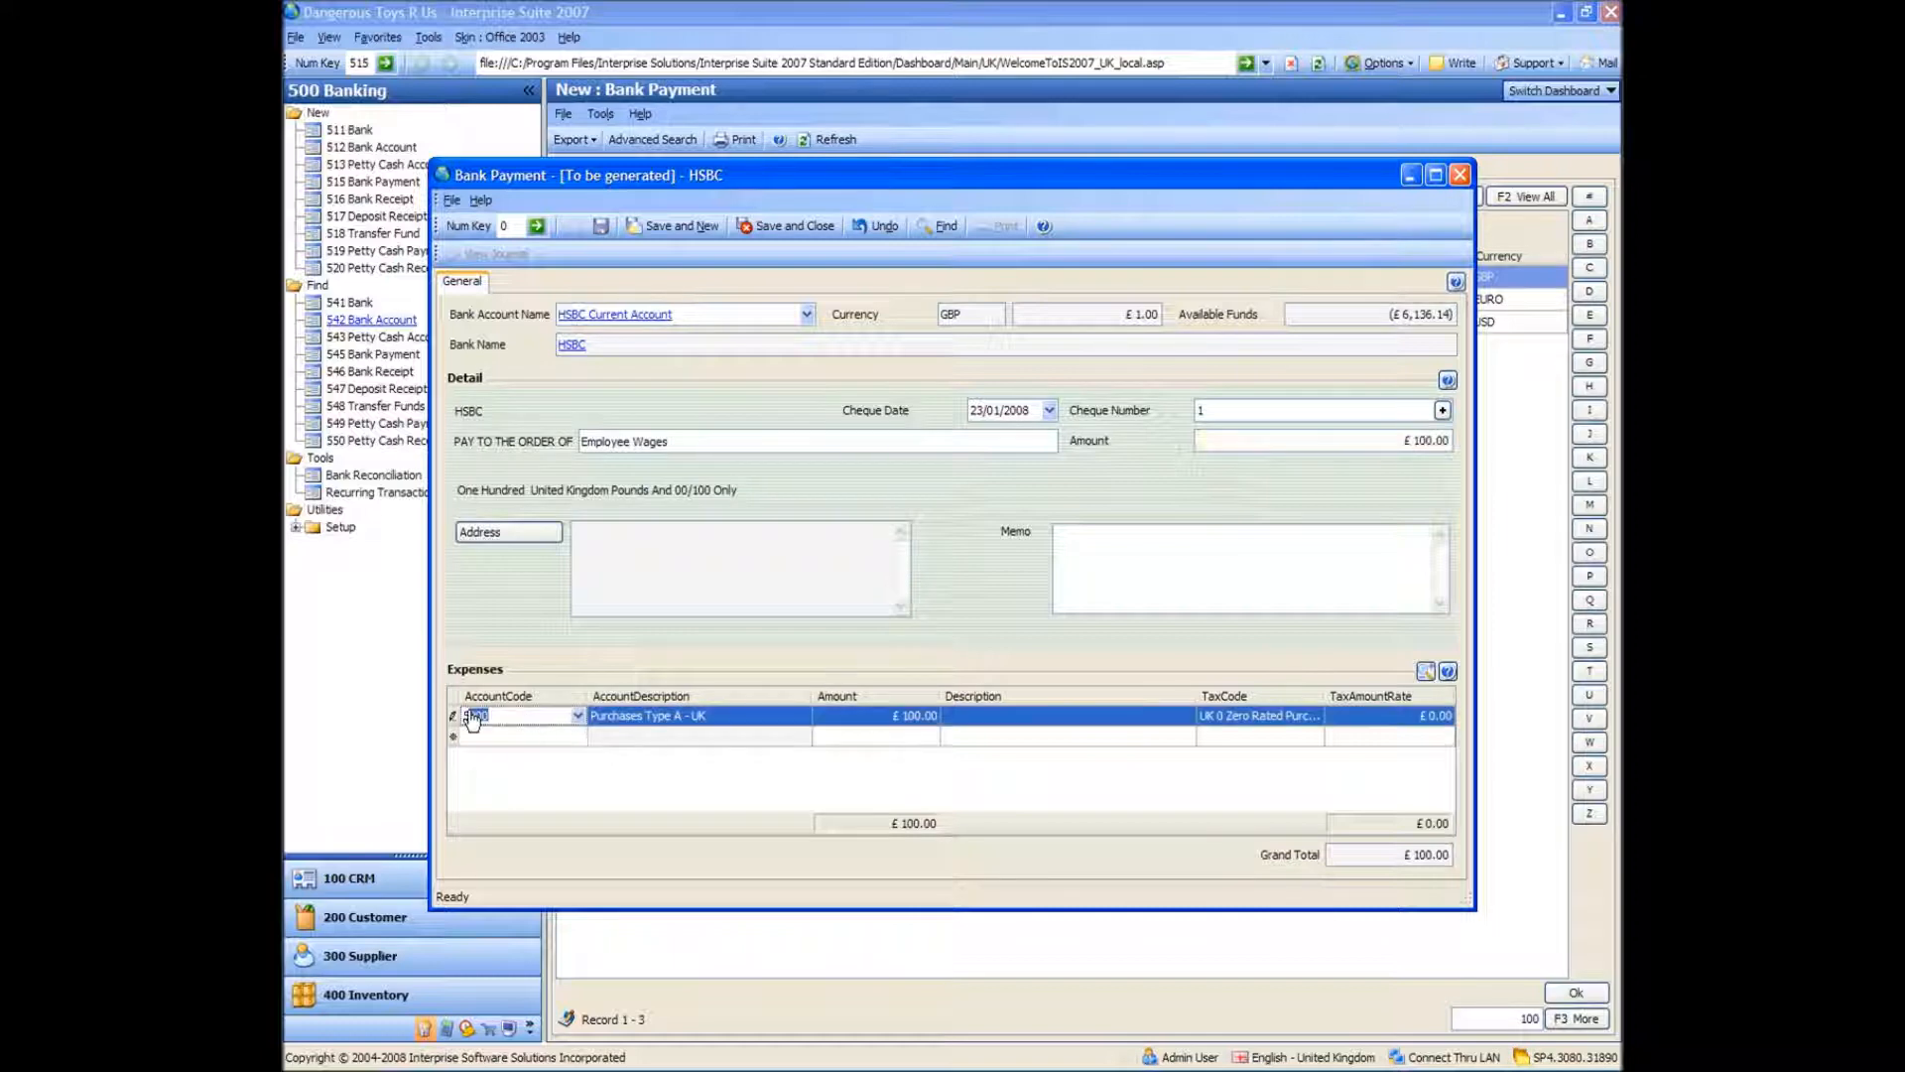
key(BackSpace)
text(7003)
key(Tab)
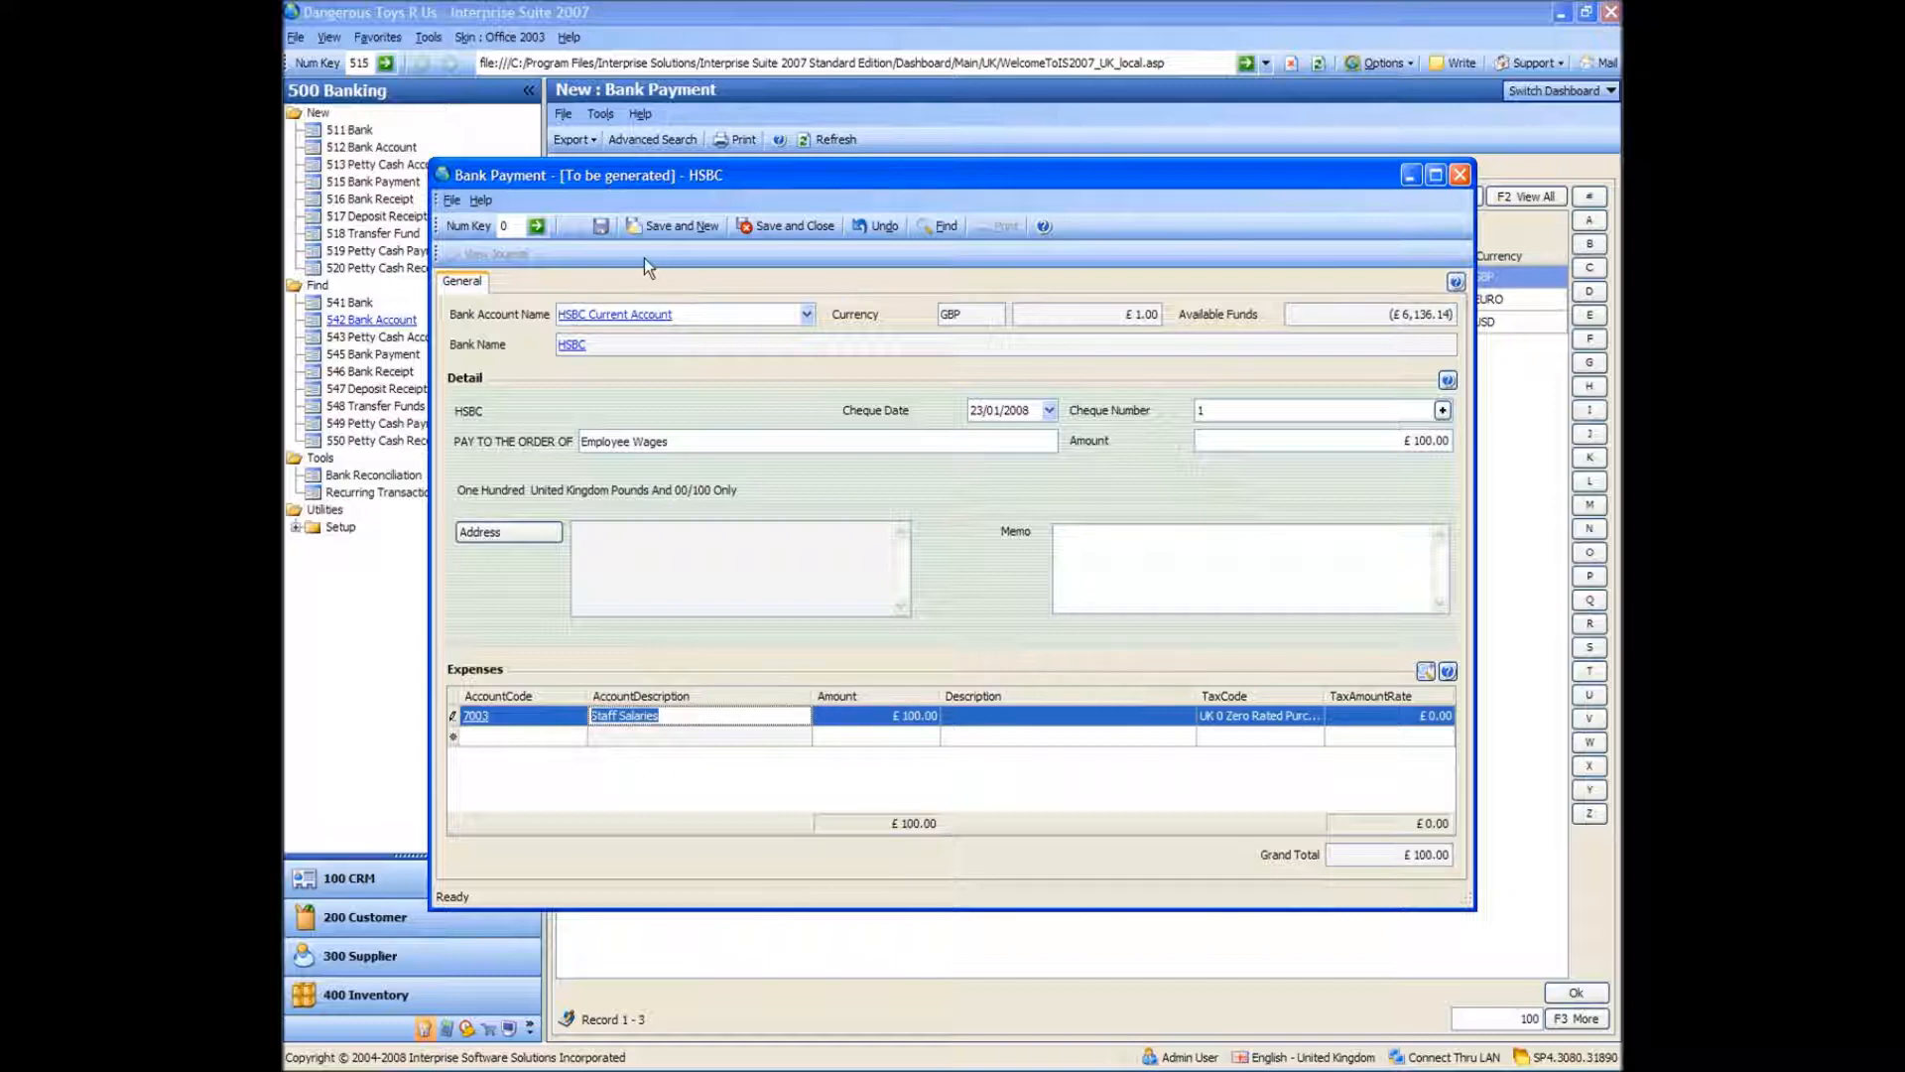
Save the bank payment, accepting an amount above the available funds, close it, and bring up the account list for a new bank receipt
click(600, 226)
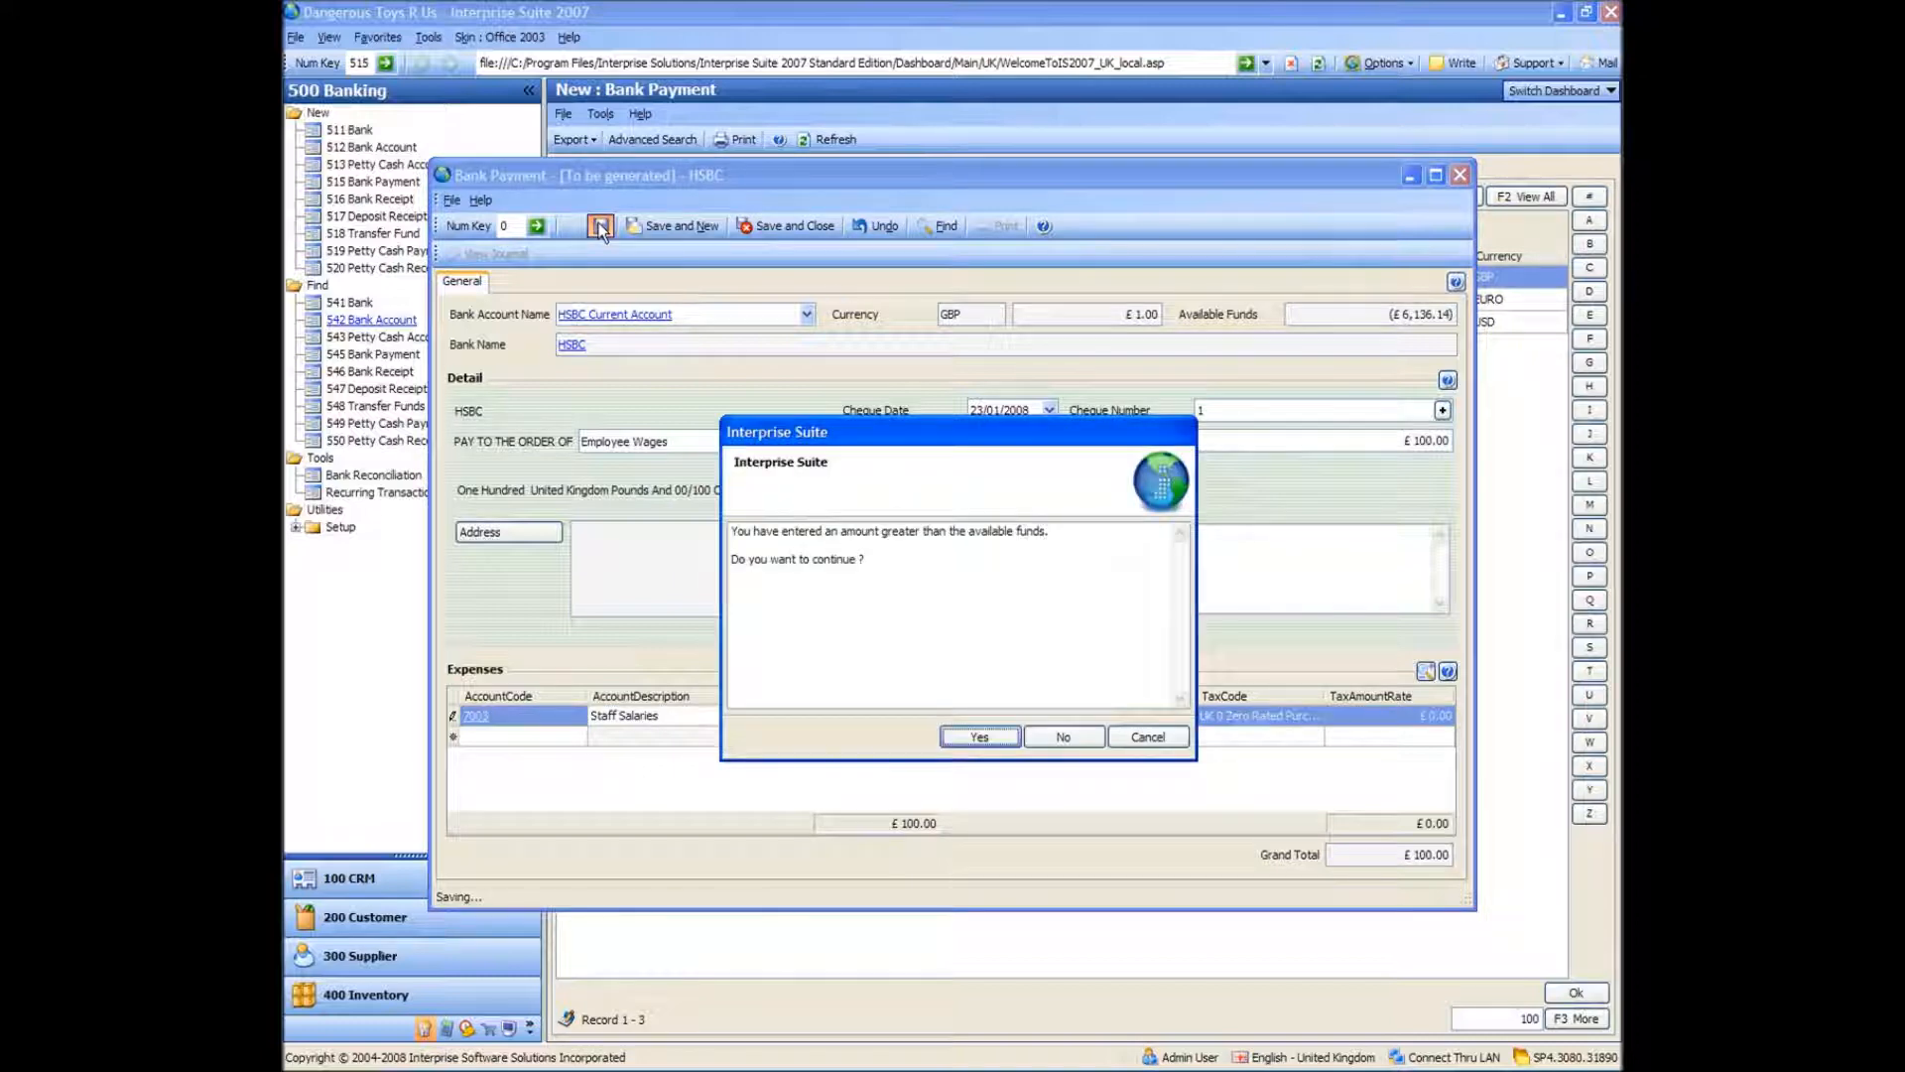
click(961, 555)
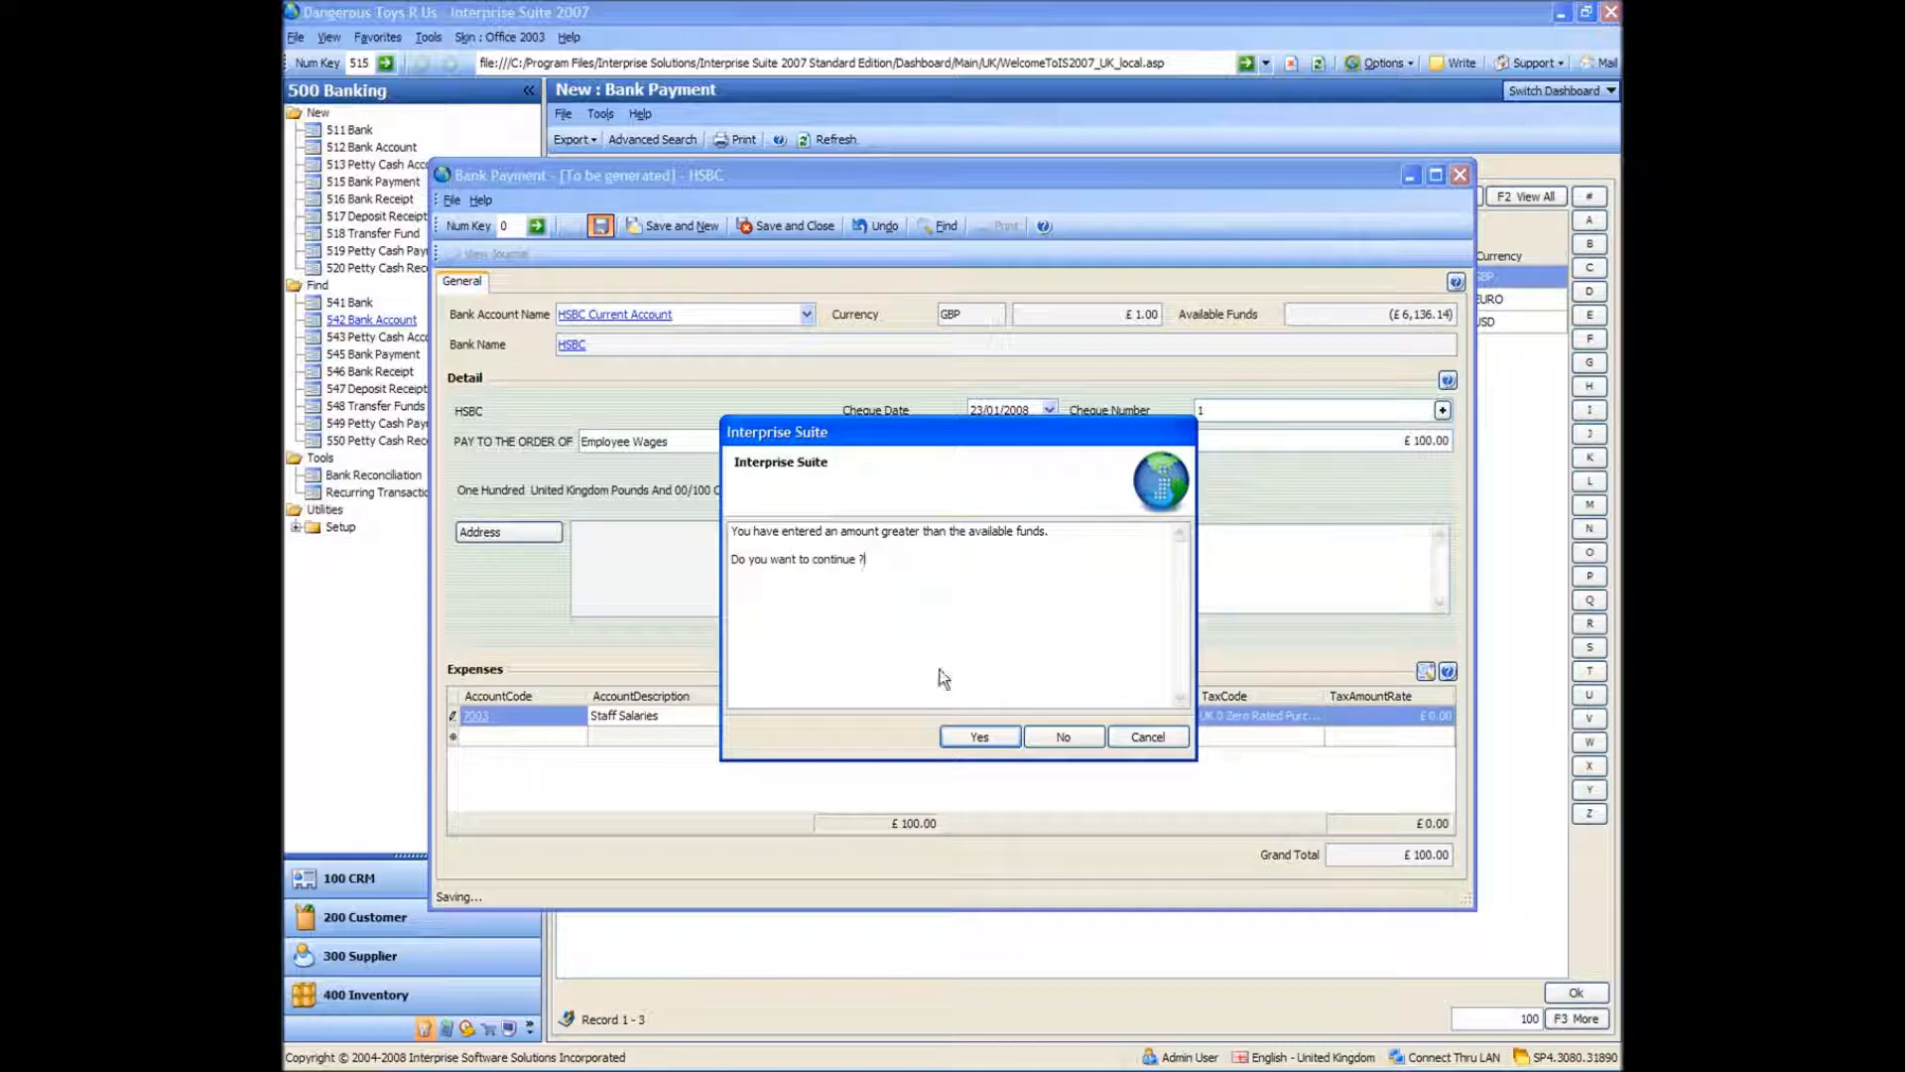
click(978, 737)
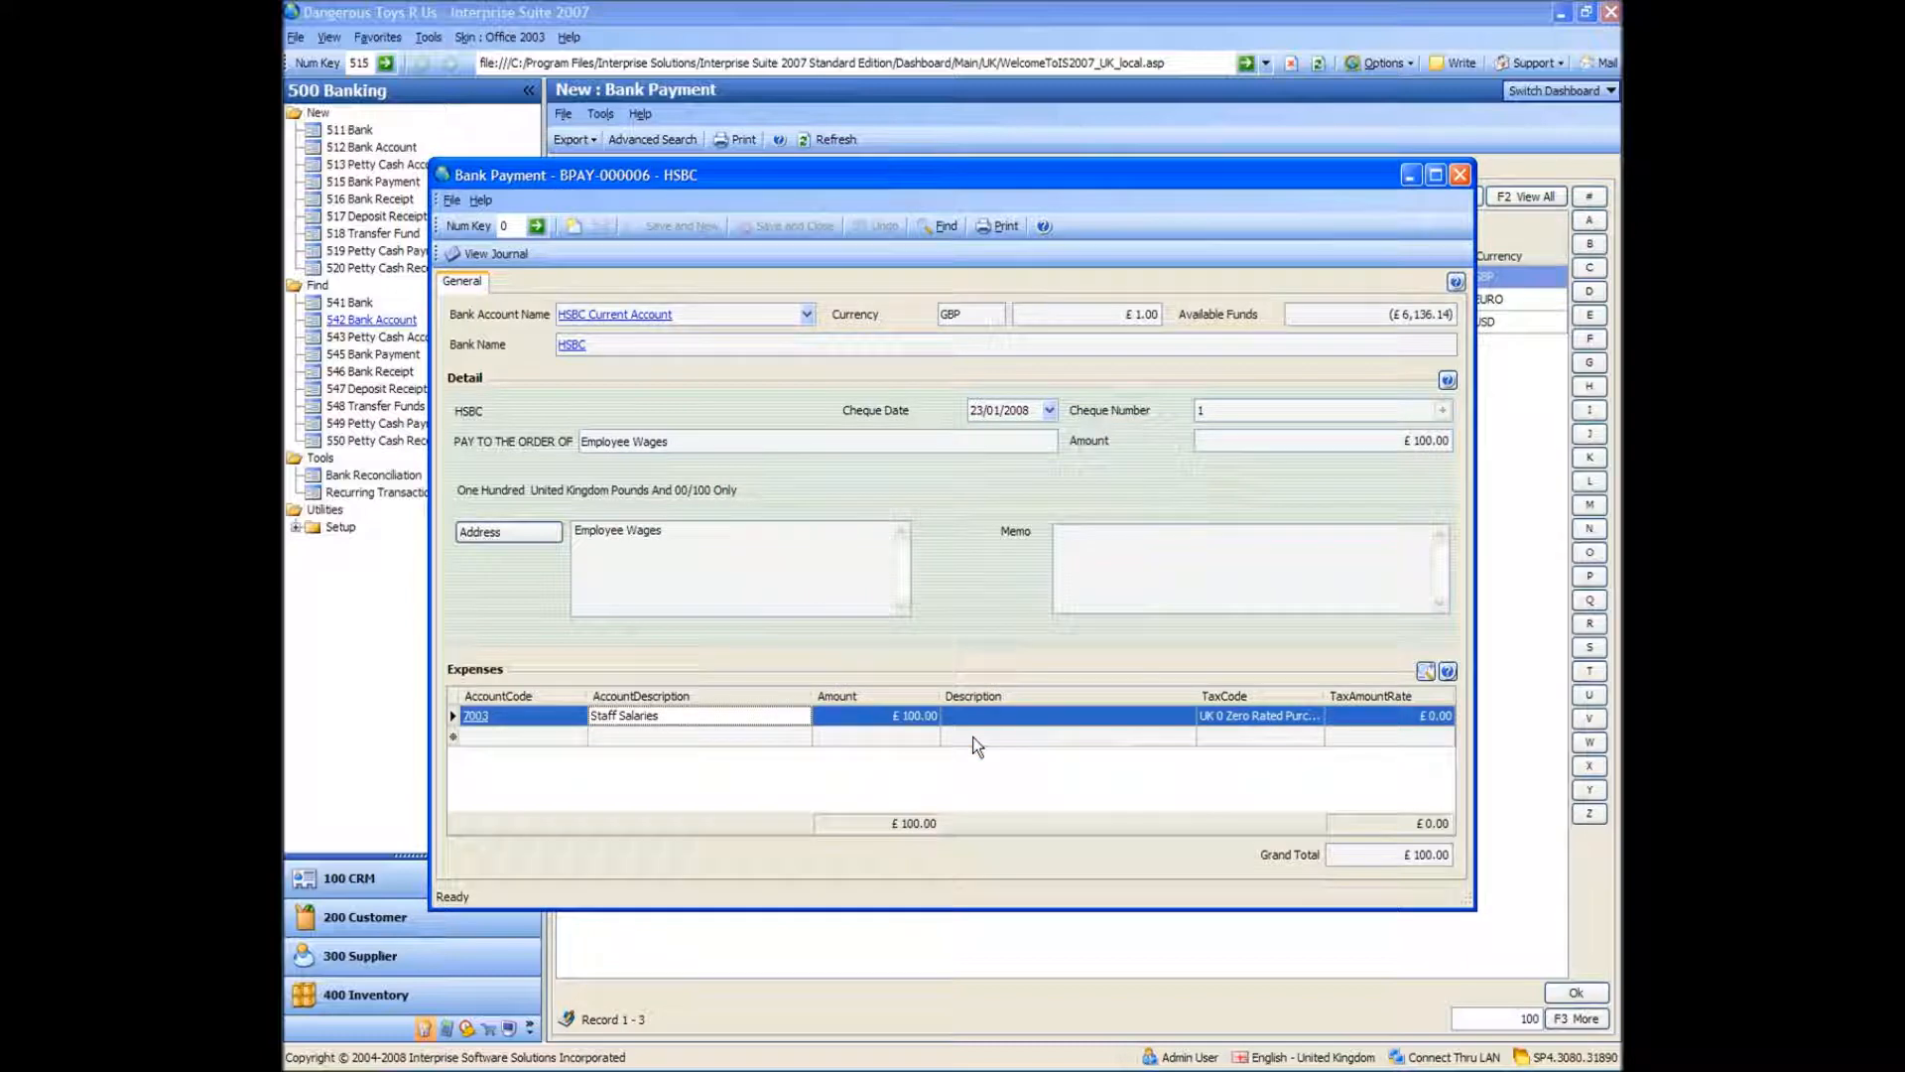
click(1460, 175)
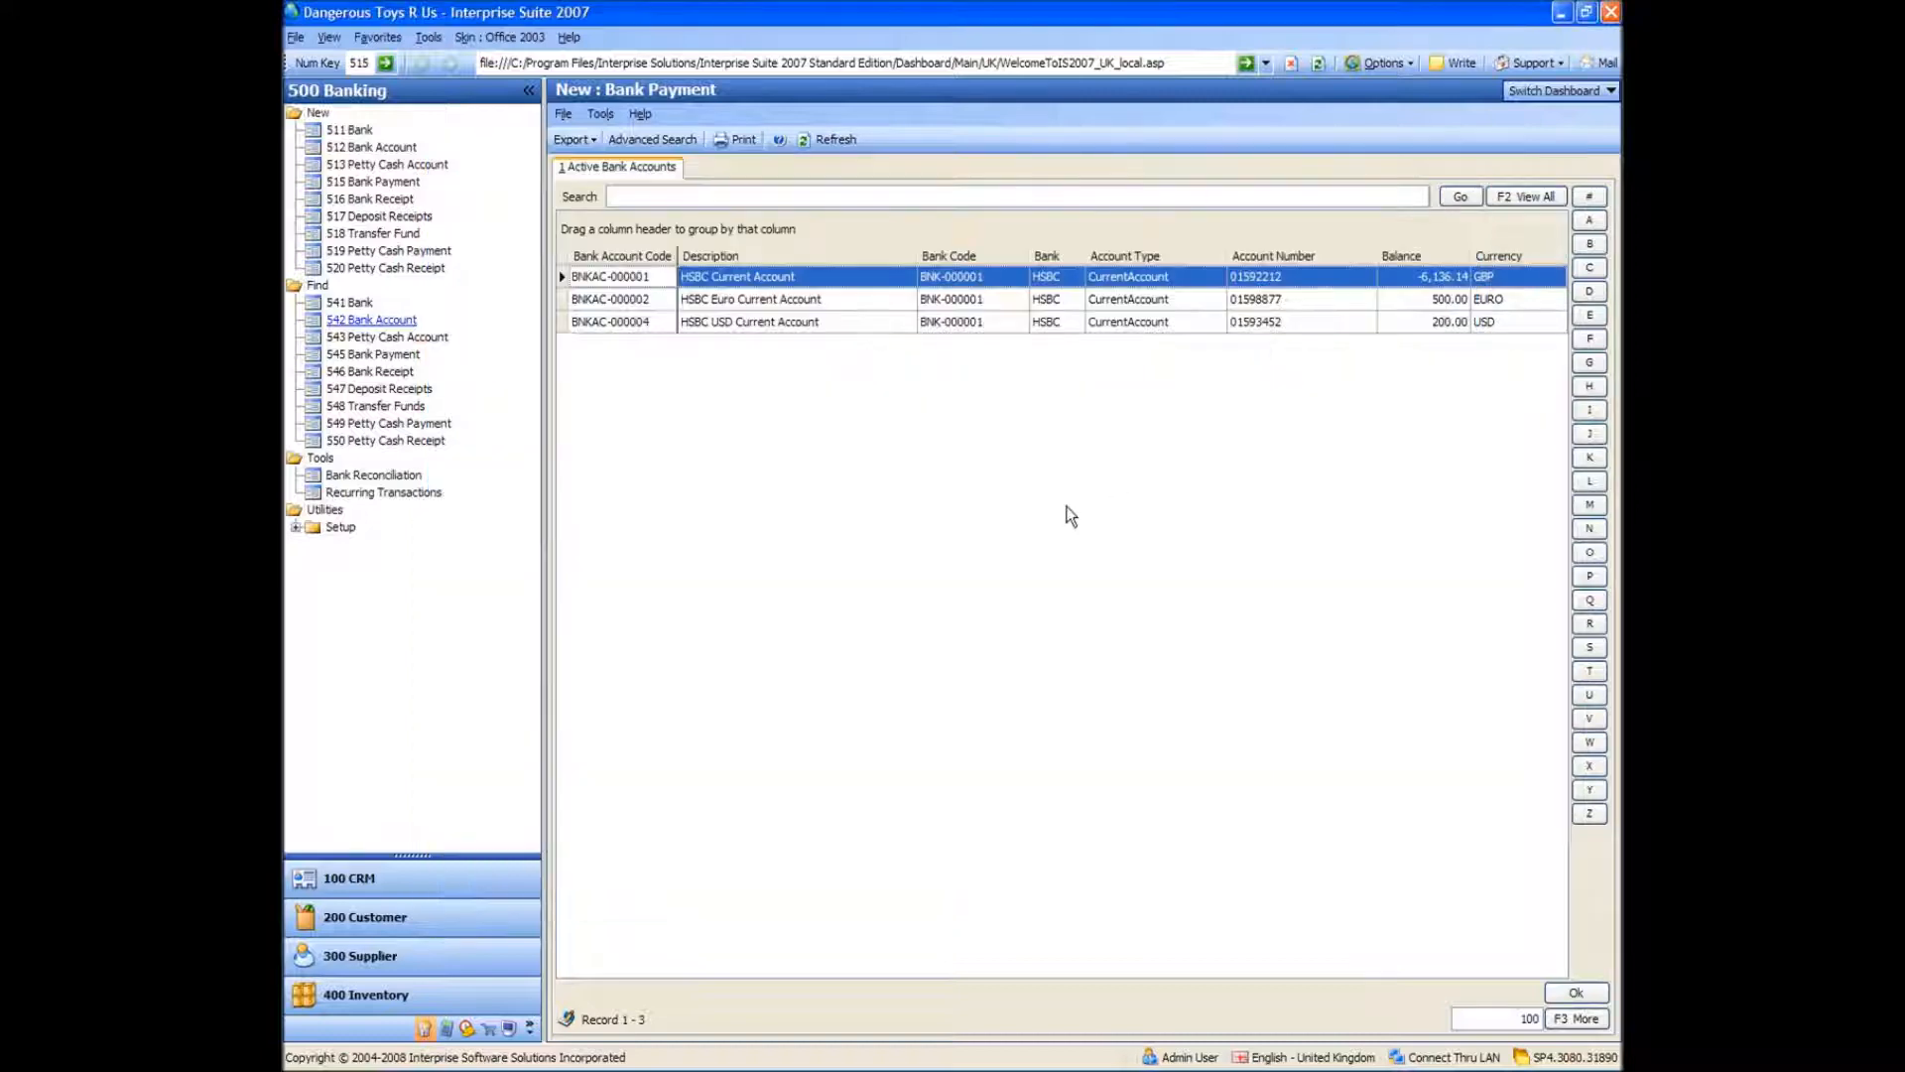
click(367, 199)
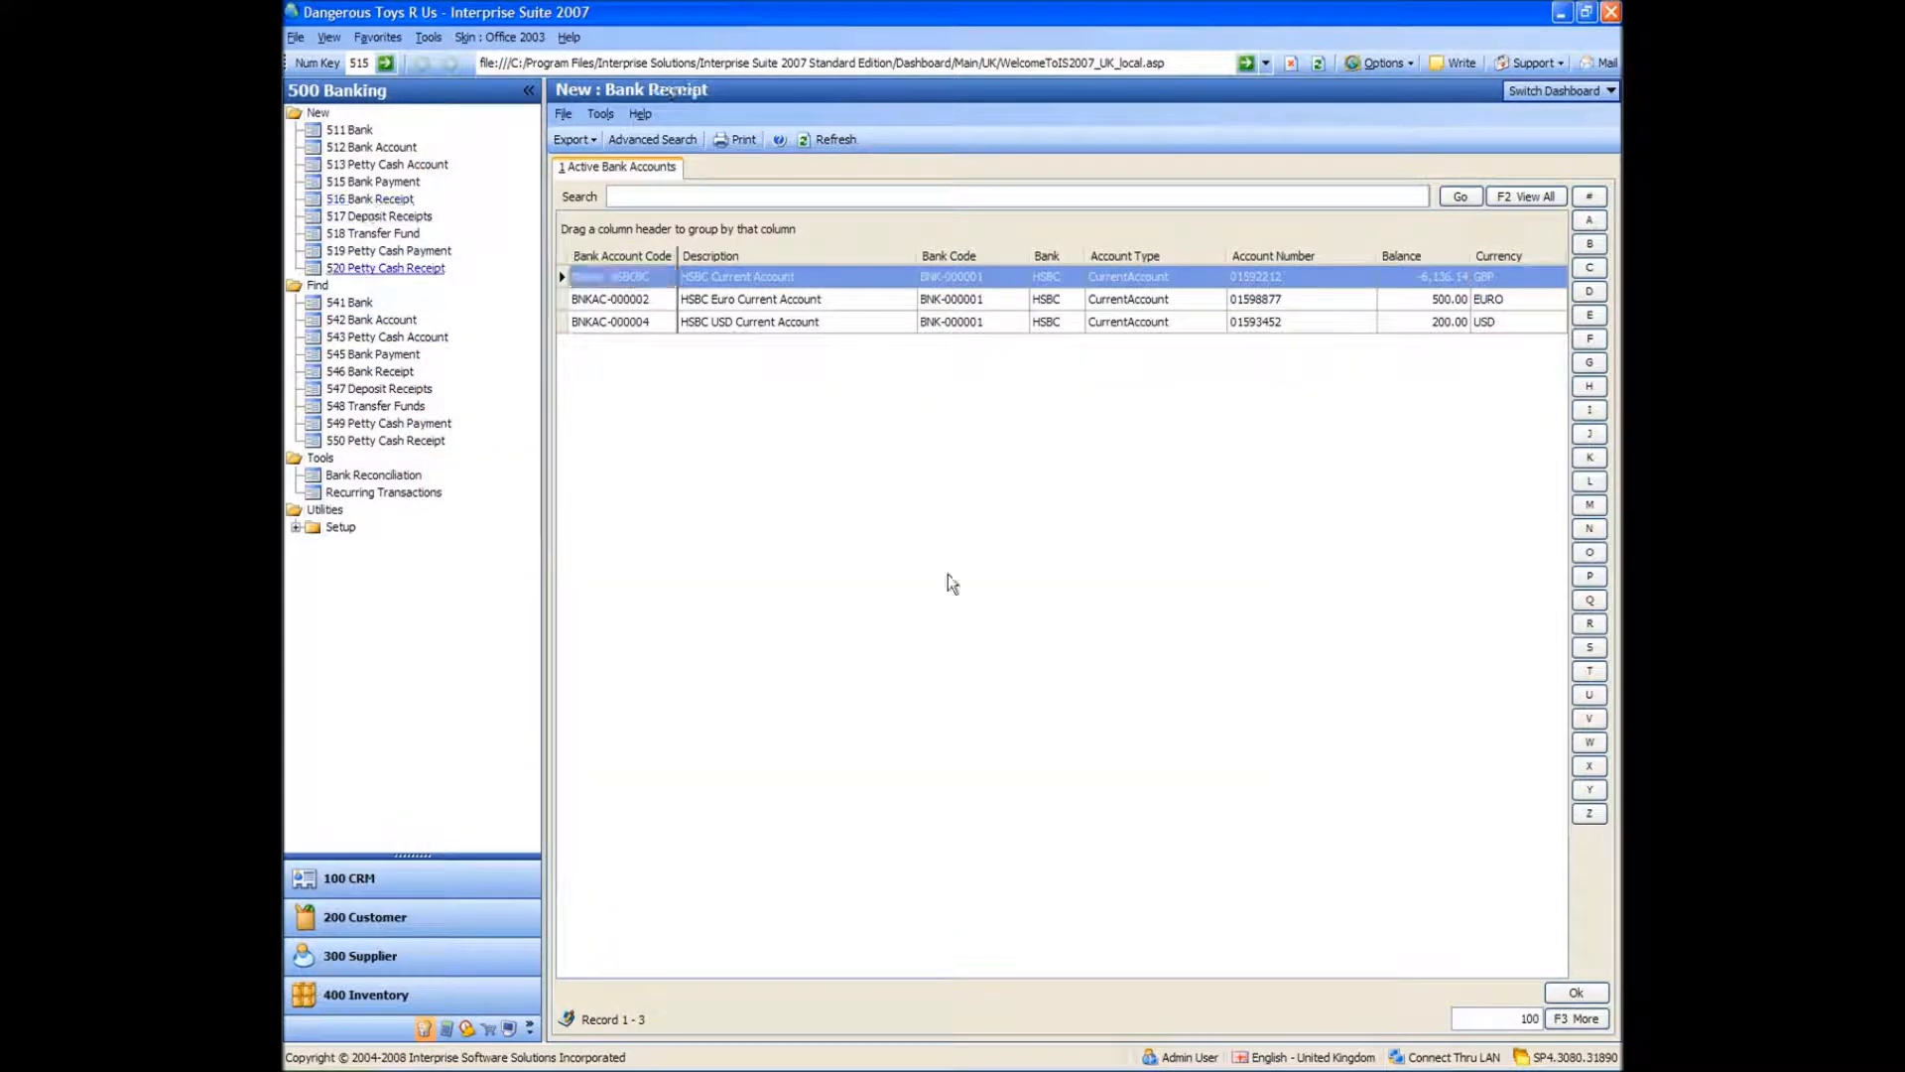
double_click(605, 284)
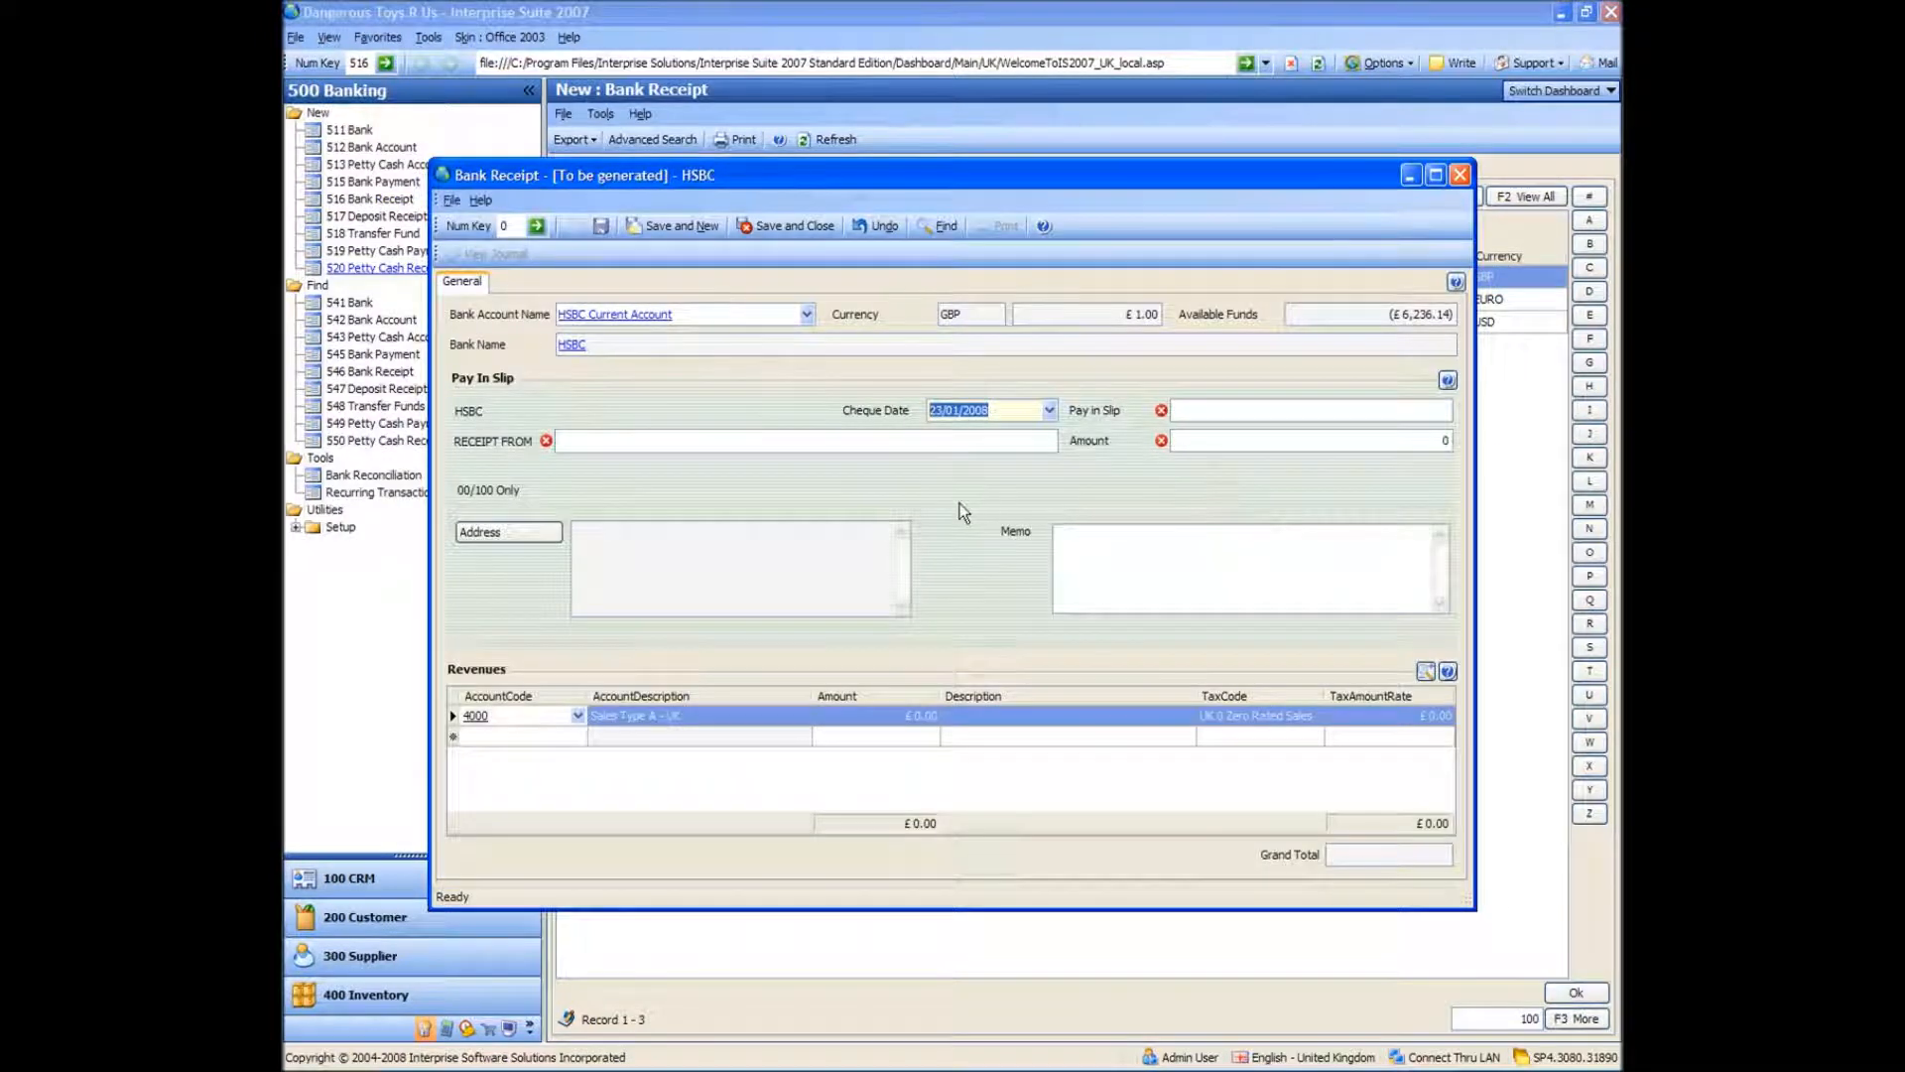
click(1209, 410)
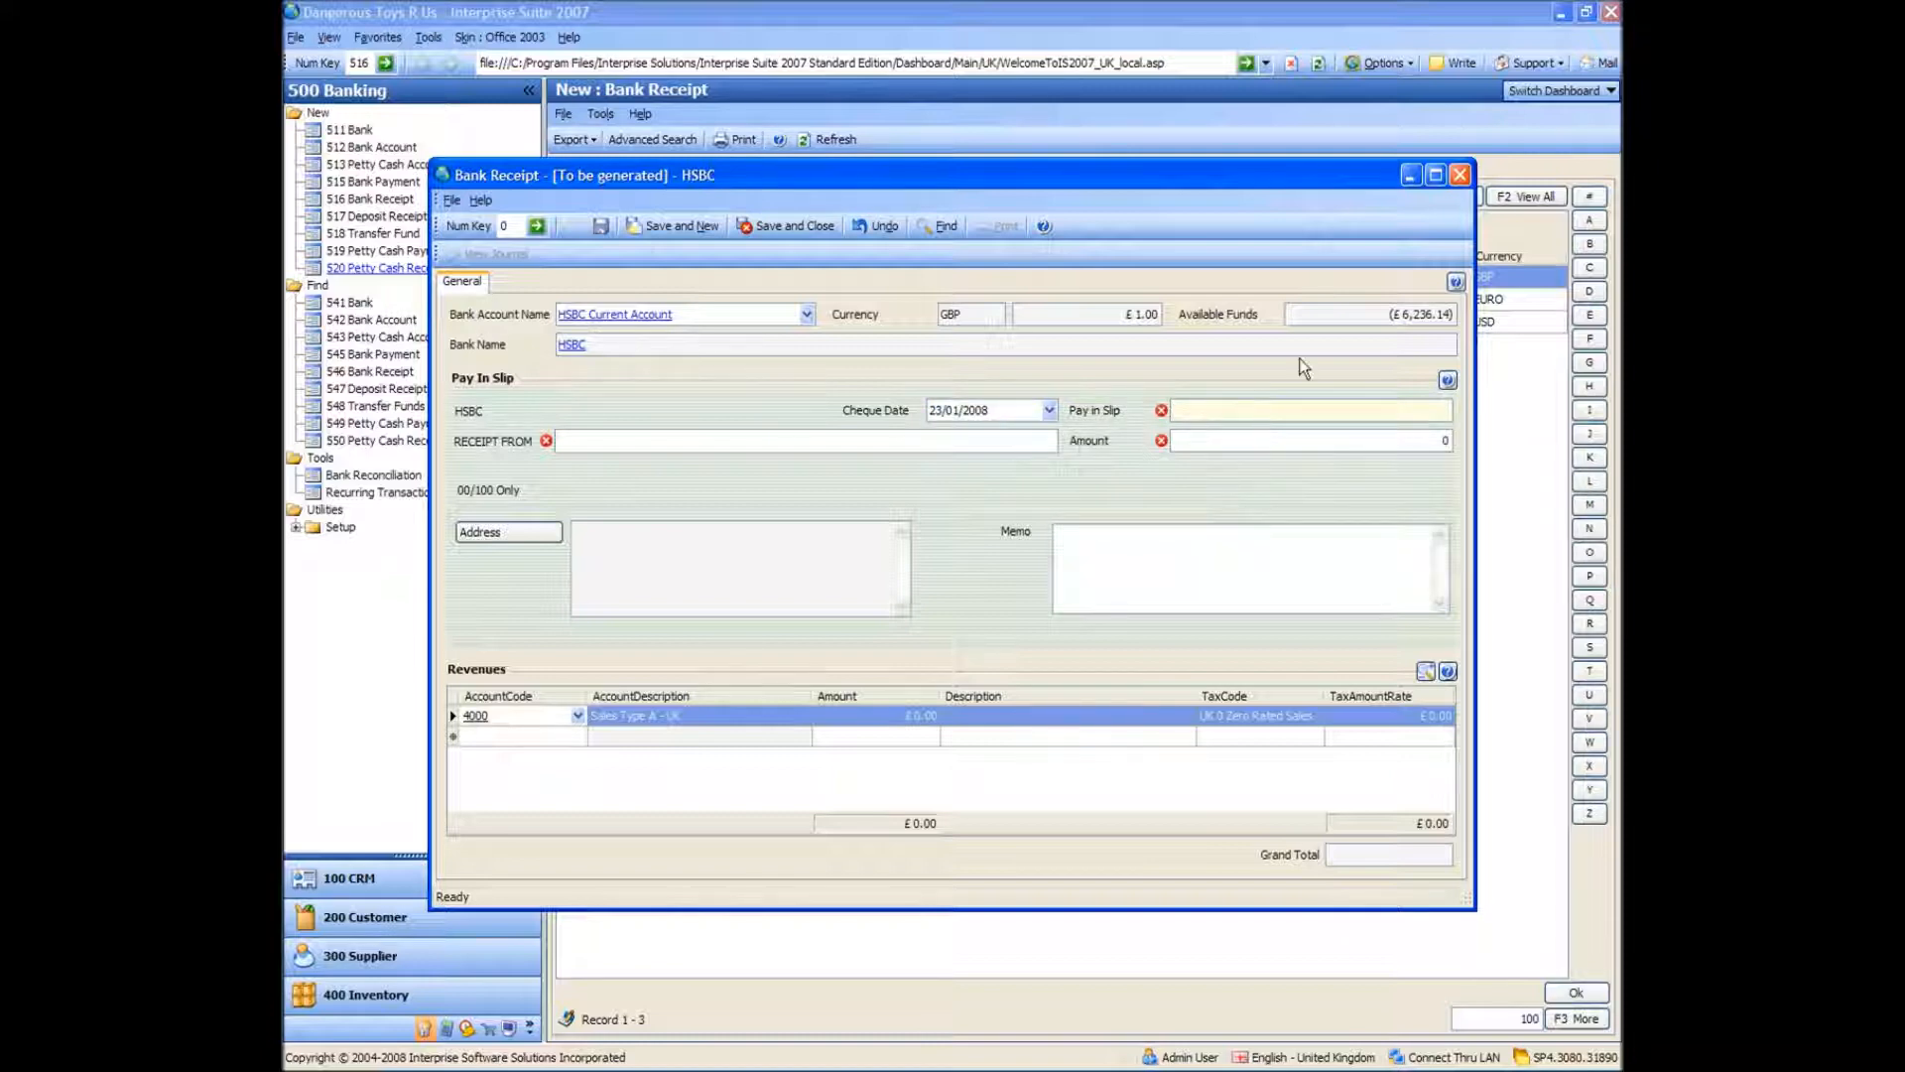
click(1460, 177)
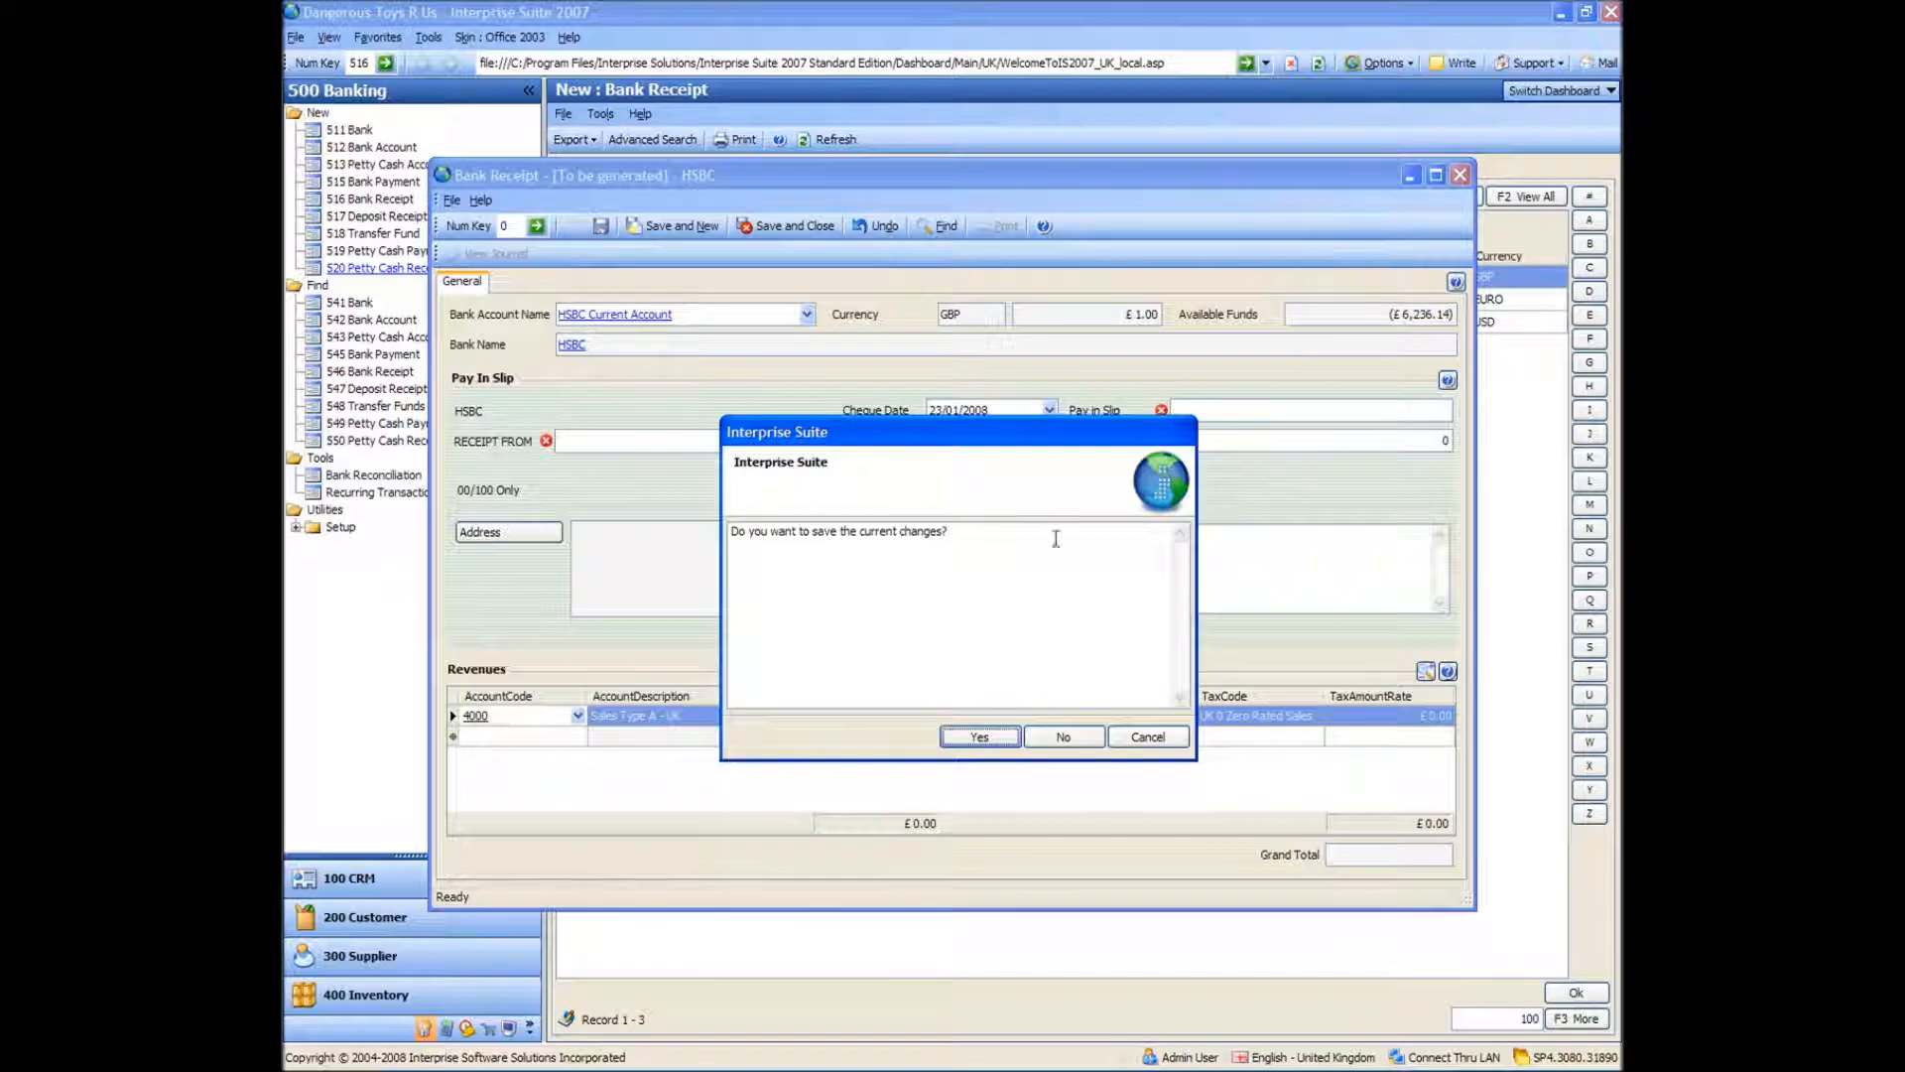
click(1058, 738)
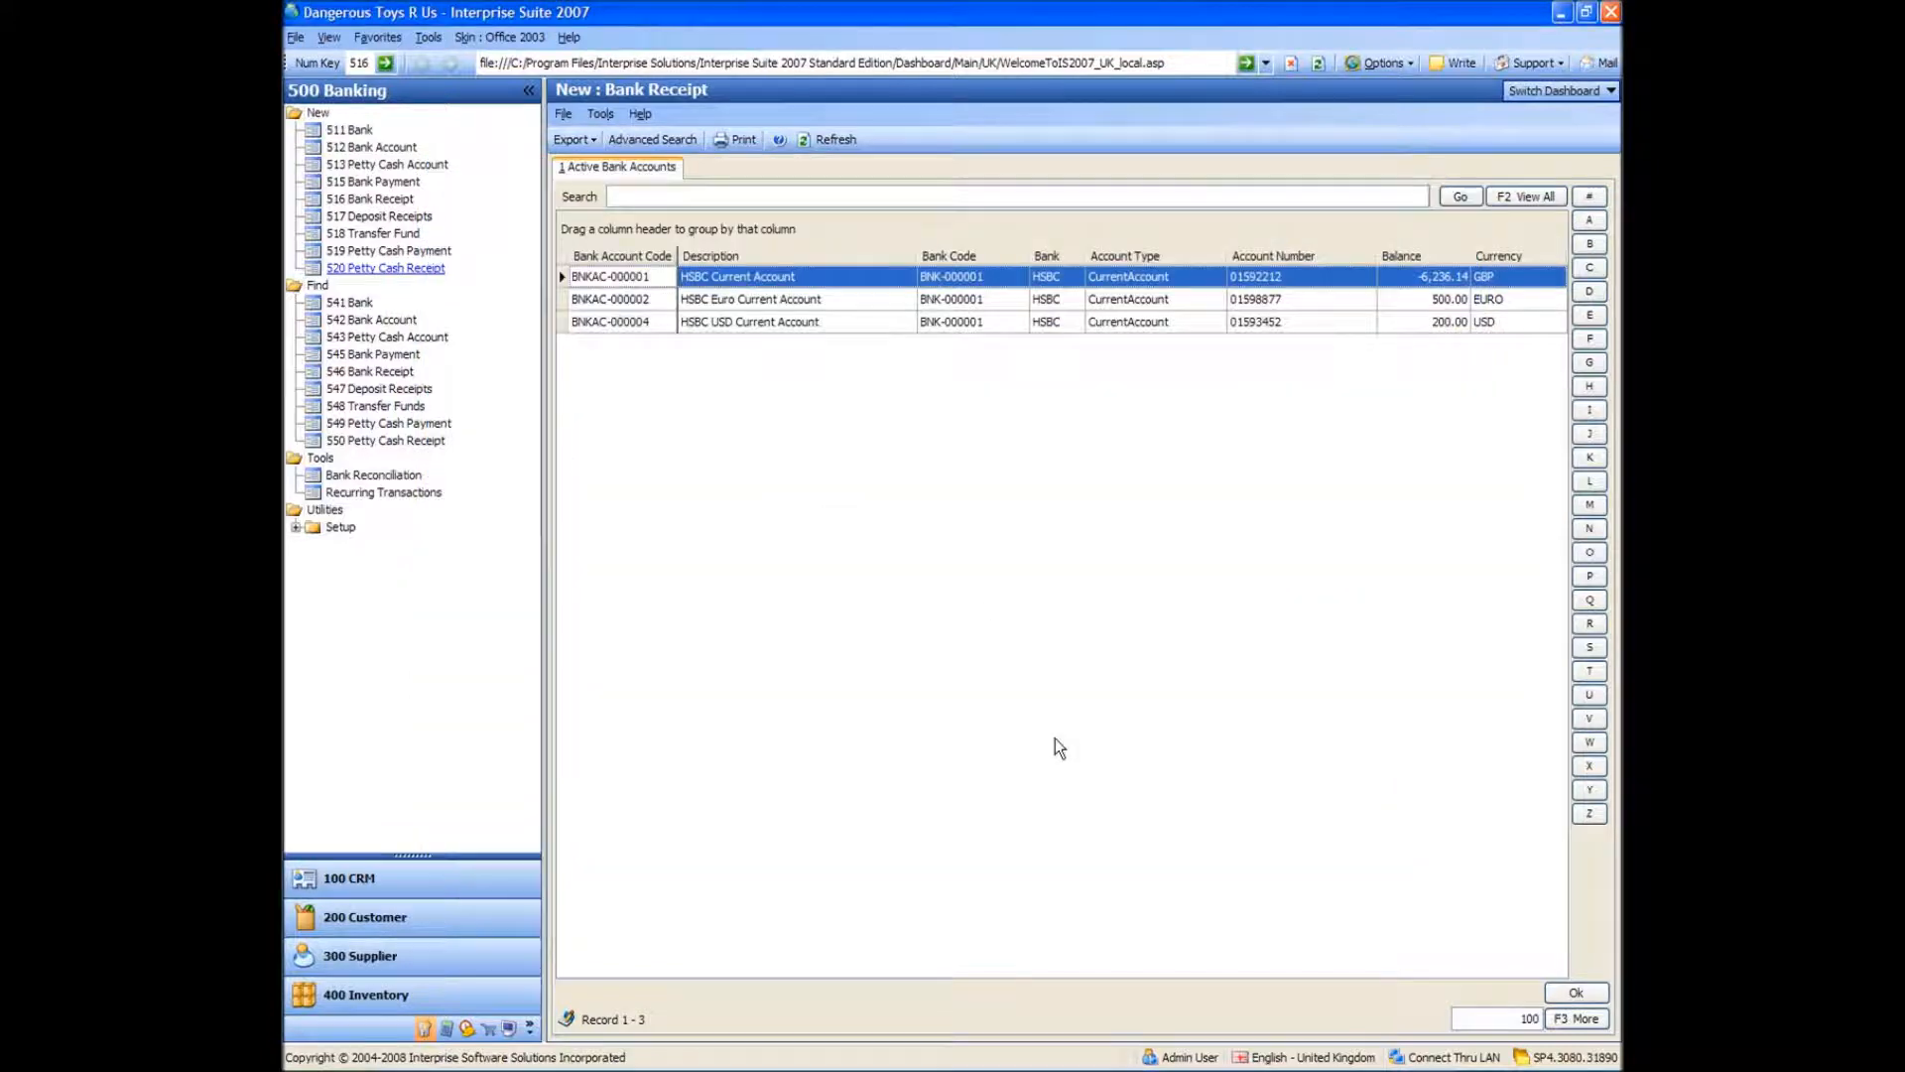
Create a bank receipt for HSBC Euro Current Account with pay-in slip 1, receipt from MISC and amount €100
click(645, 298)
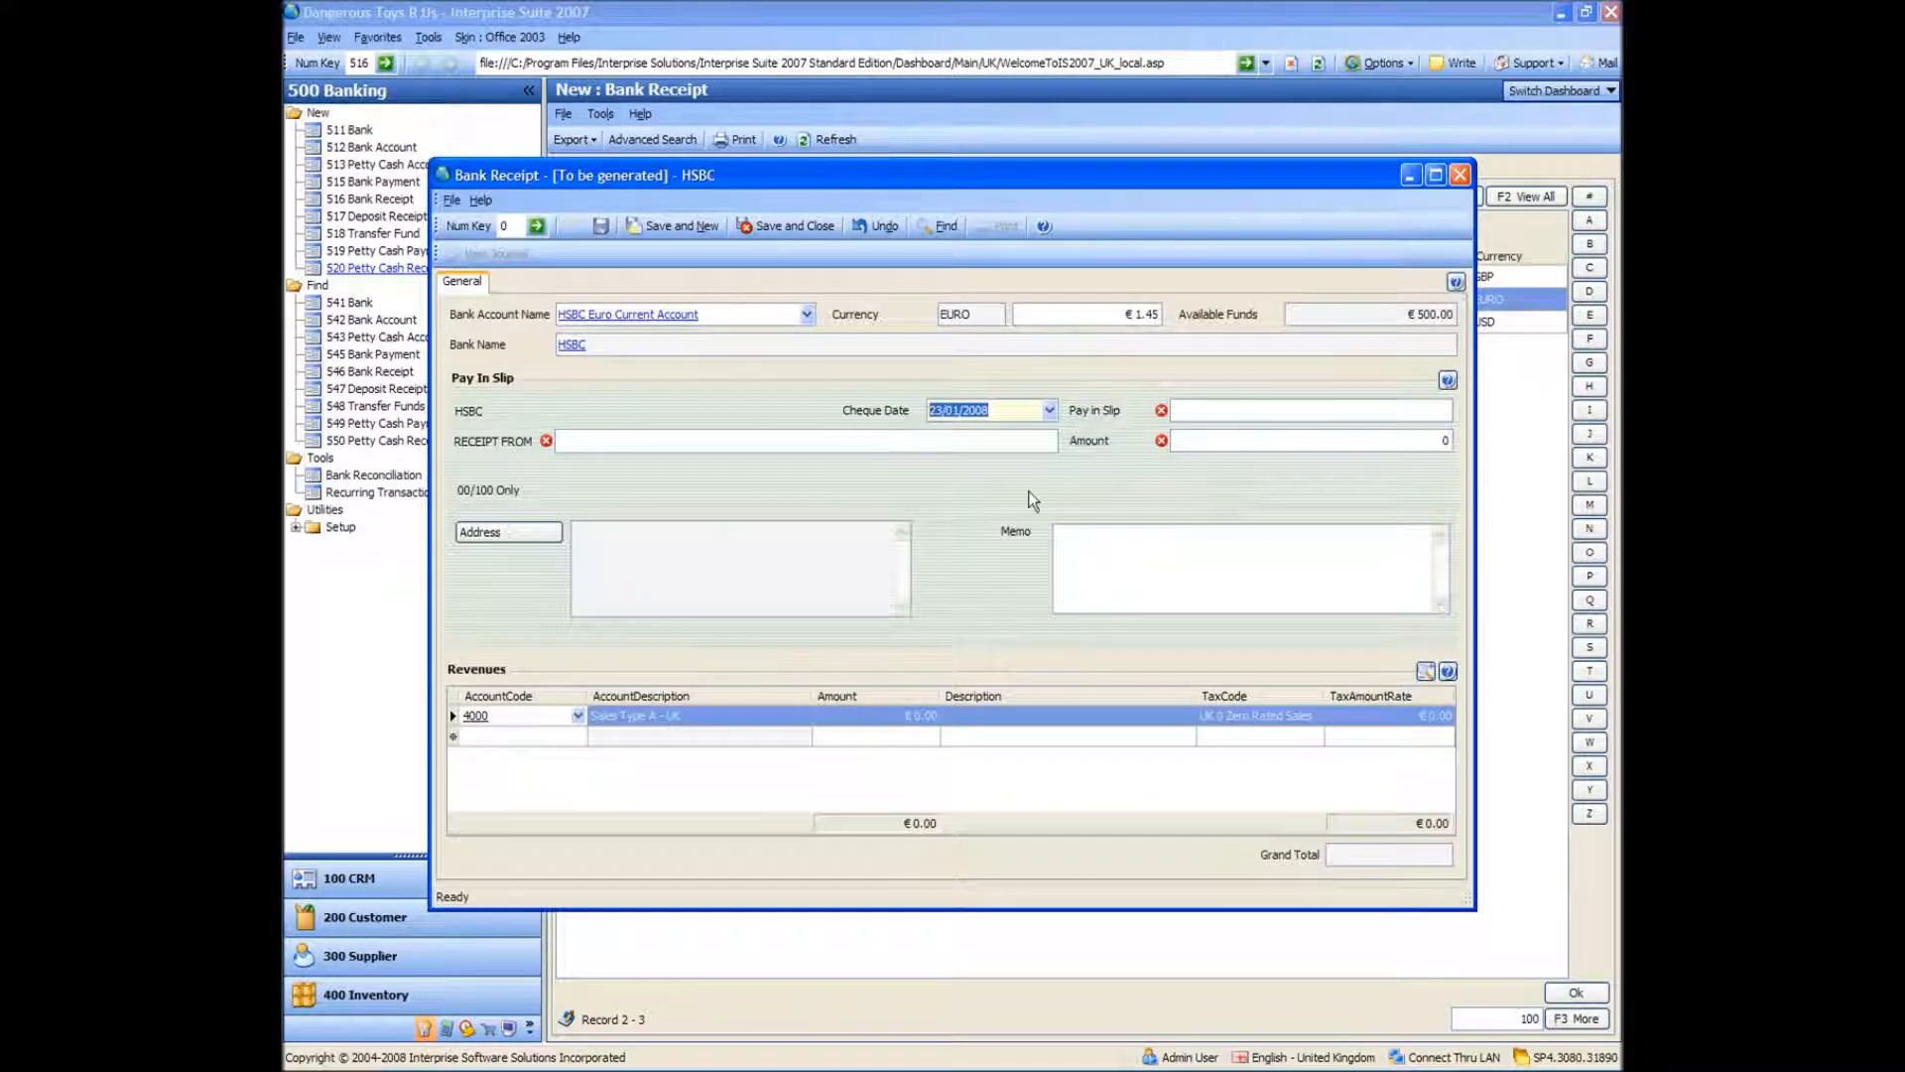
click(1222, 412)
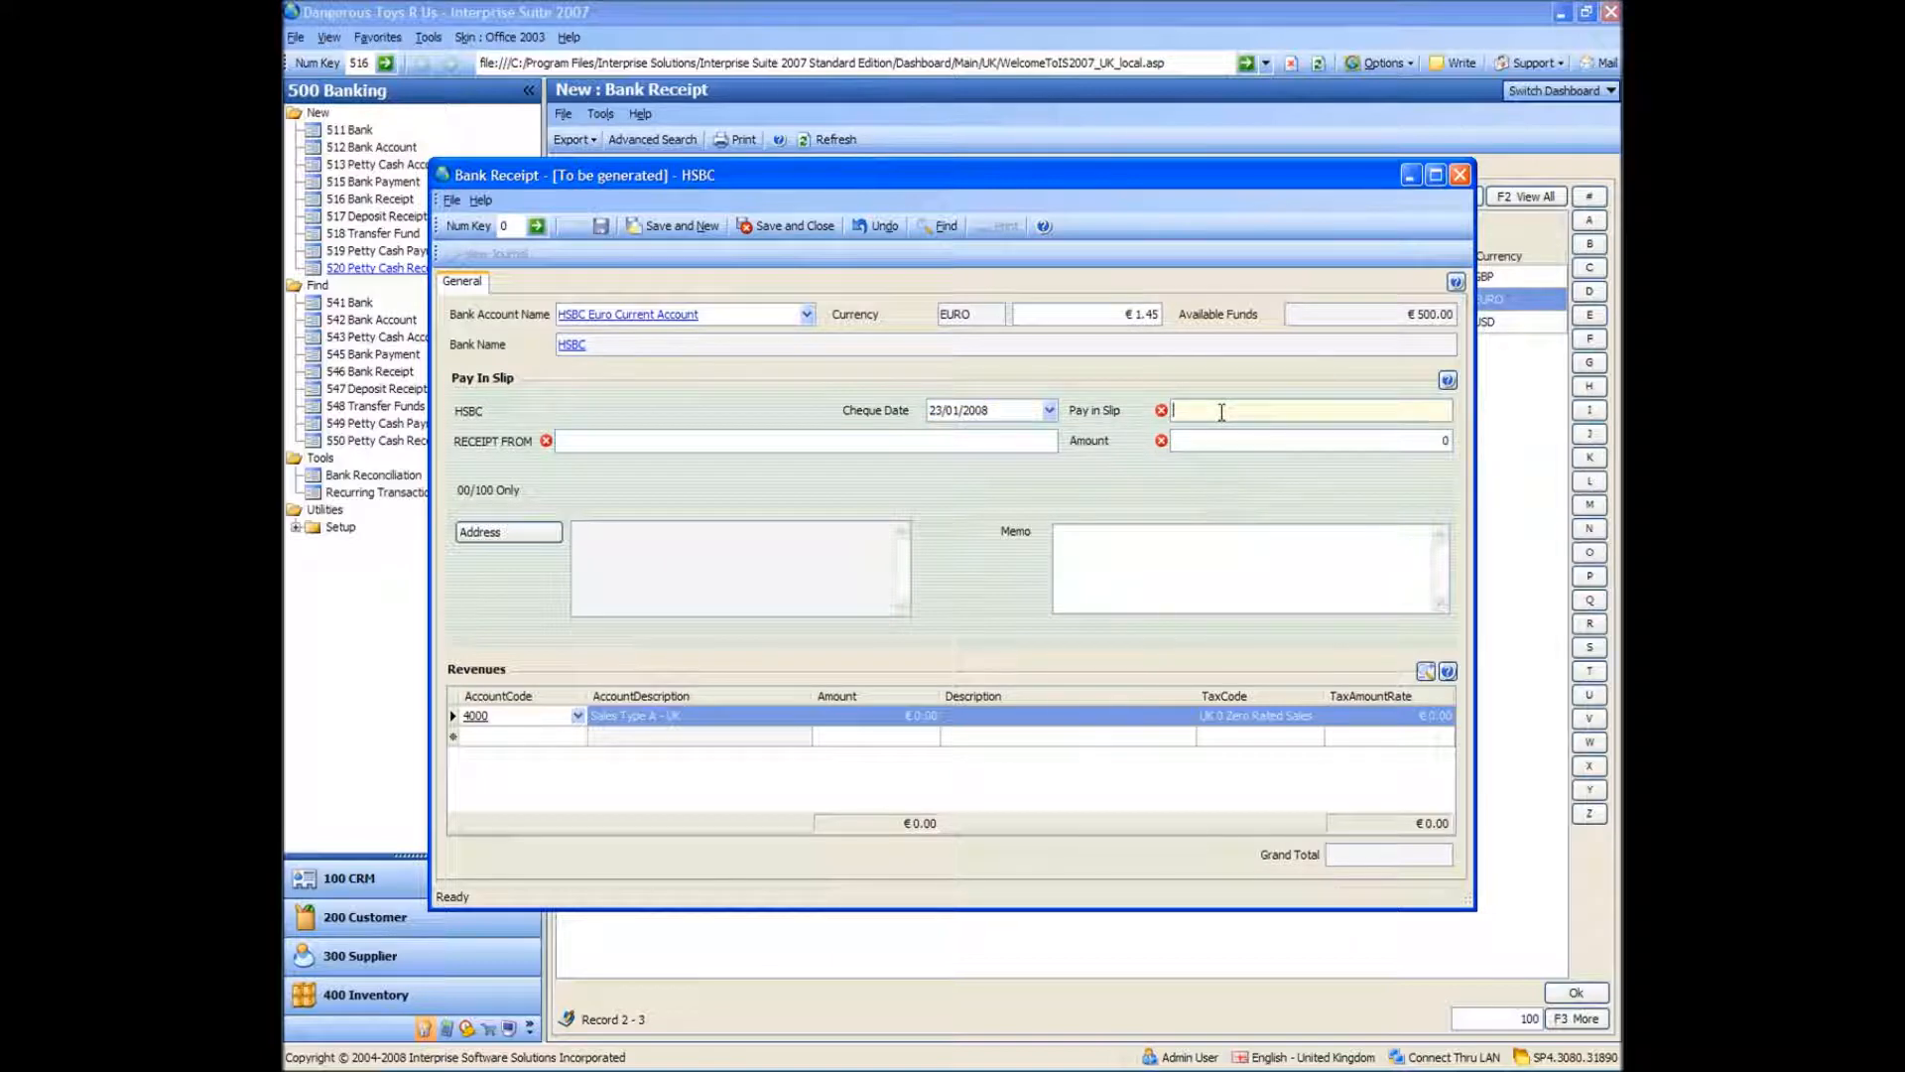
text(1)
key(Tab)
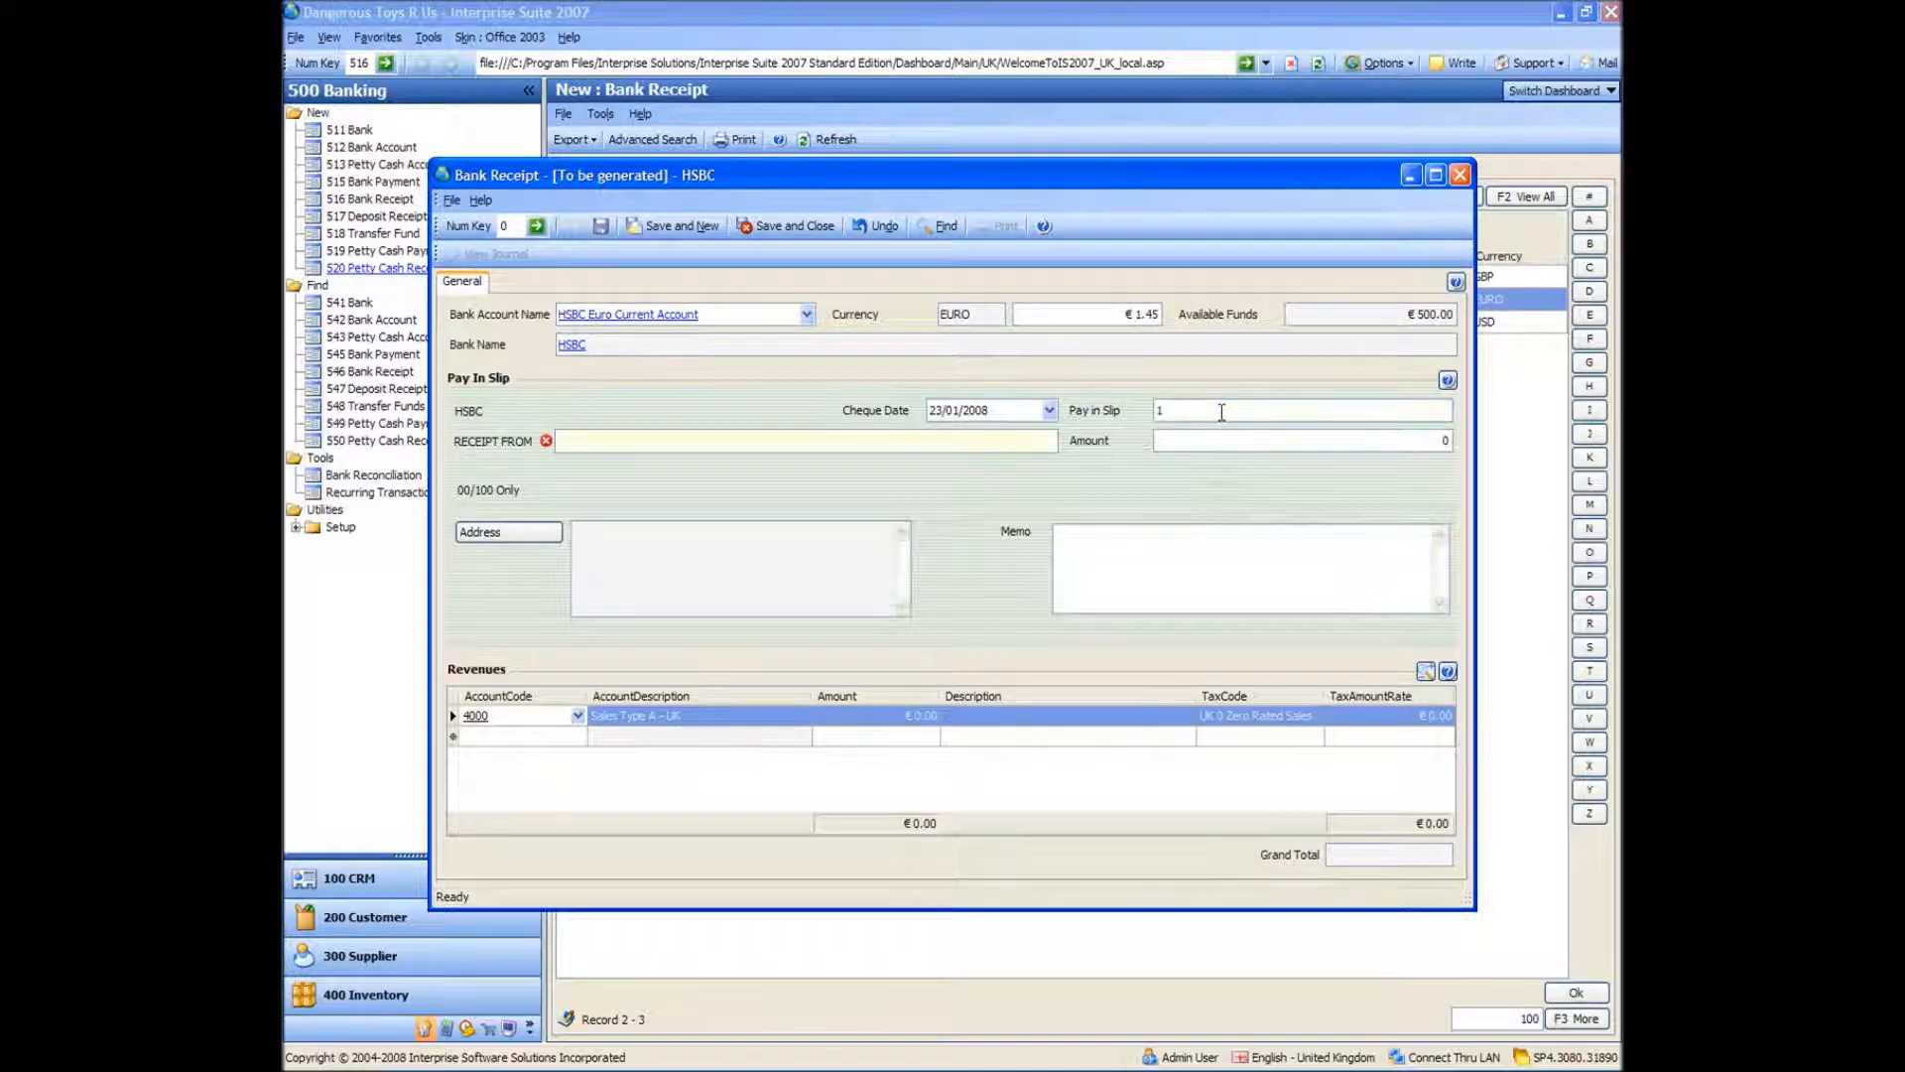
text(MISC)
key(Tab)
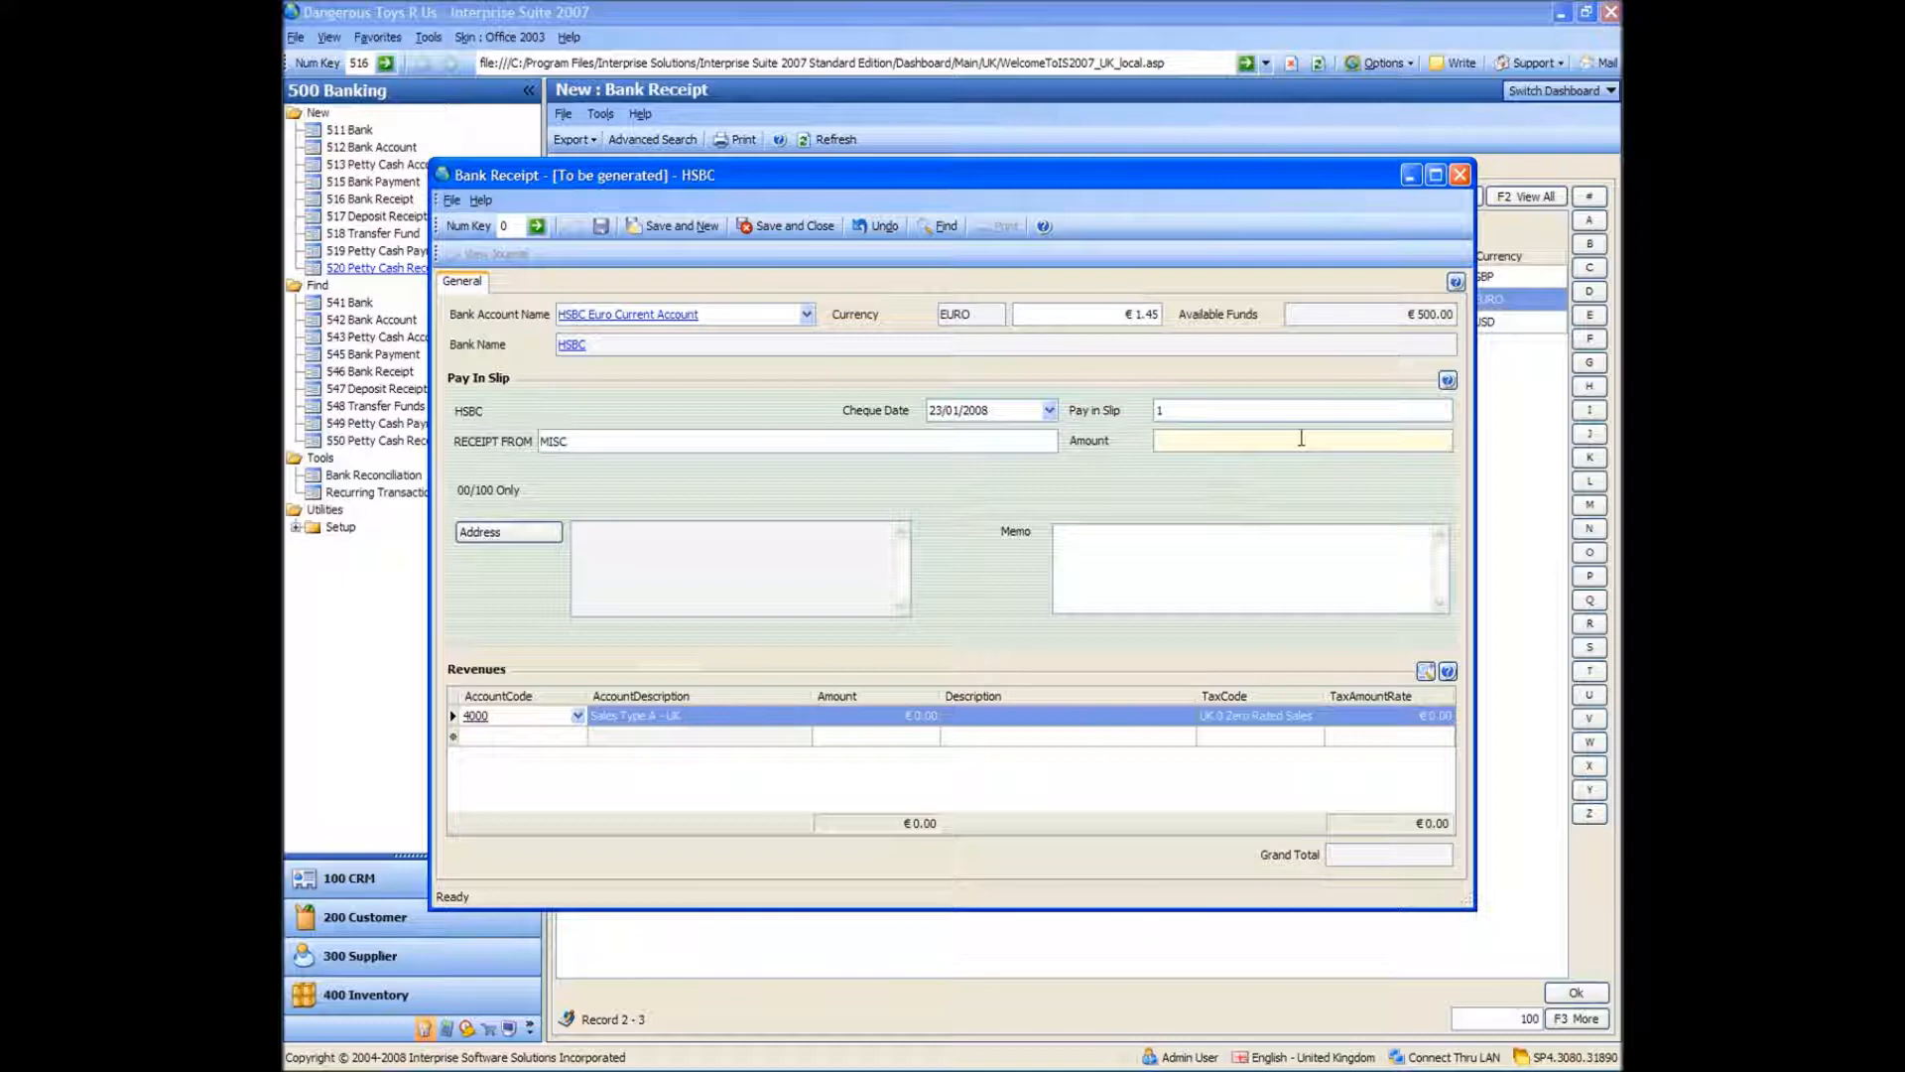
text(100)
key(Tab)
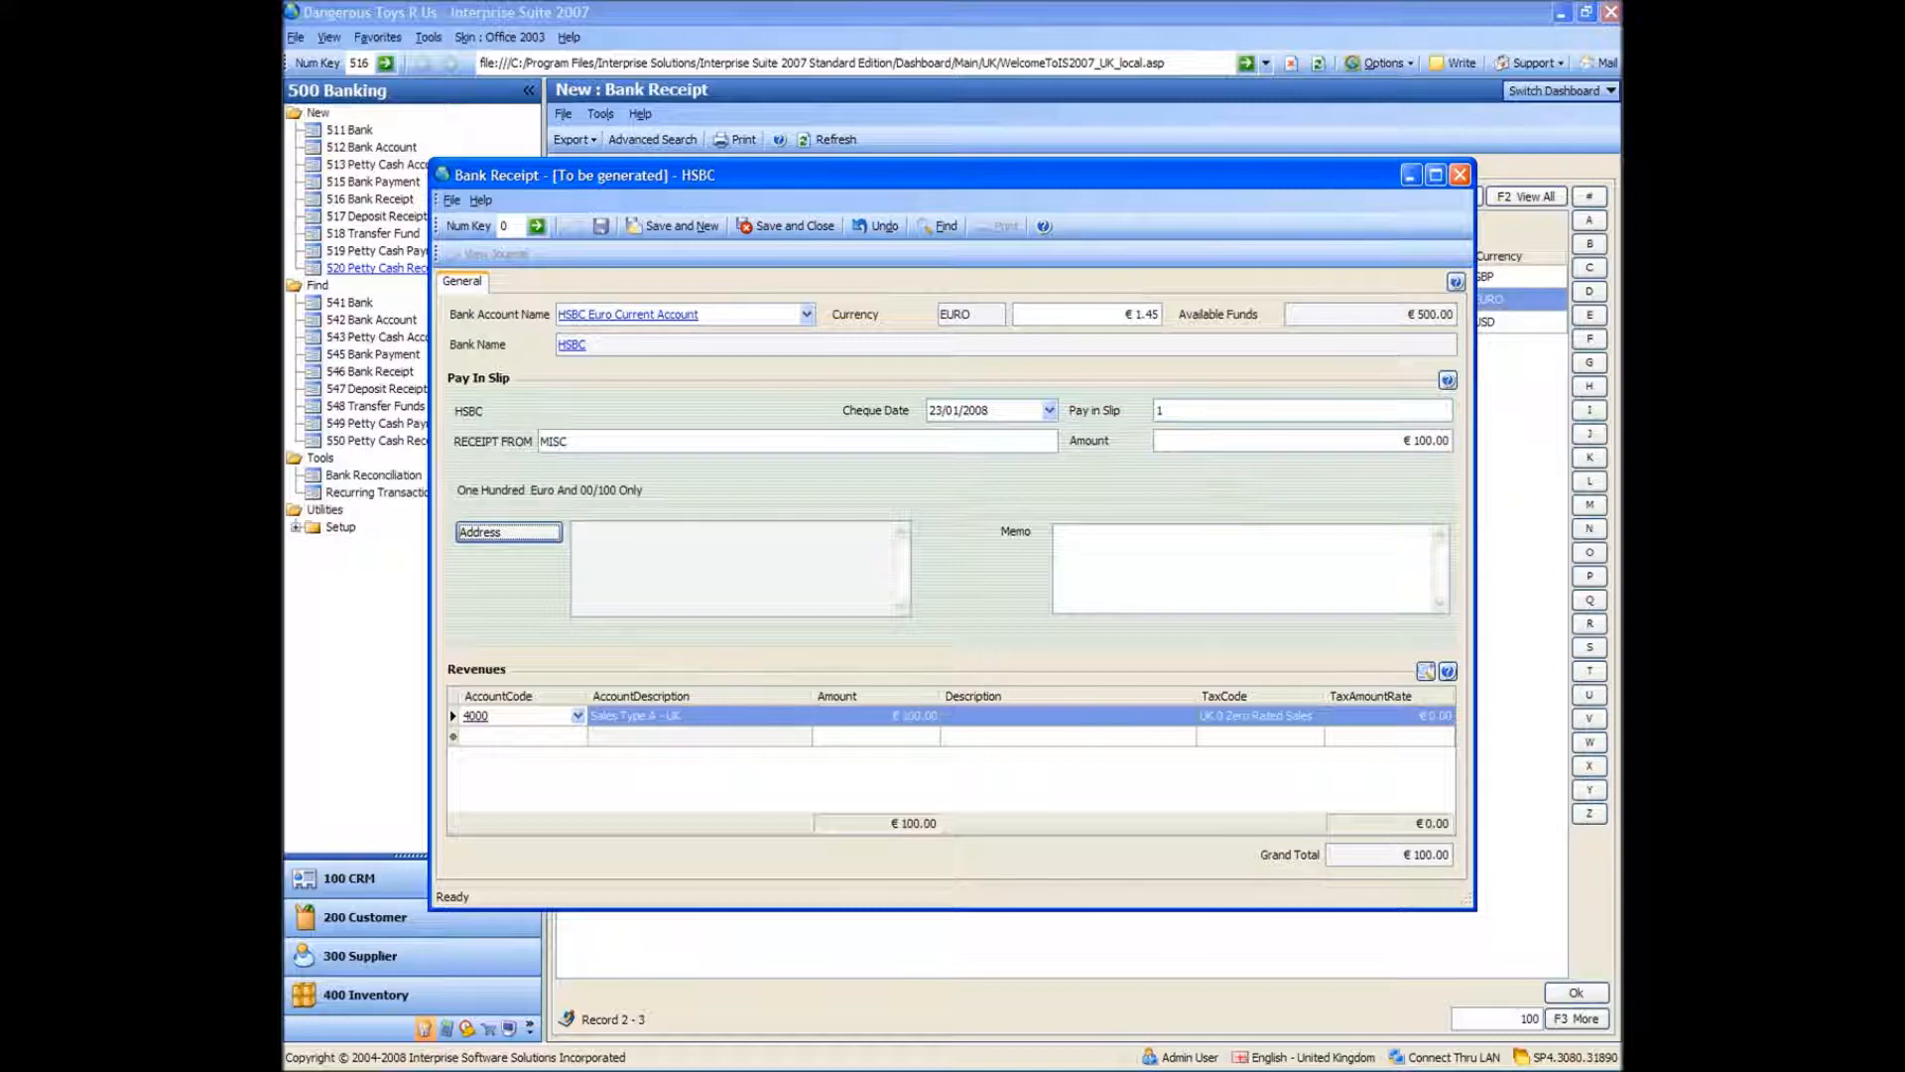
Set the receipt's revenue line to account code 4995 for Other Income, then save and close the receipt
click(526, 716)
text(4995)
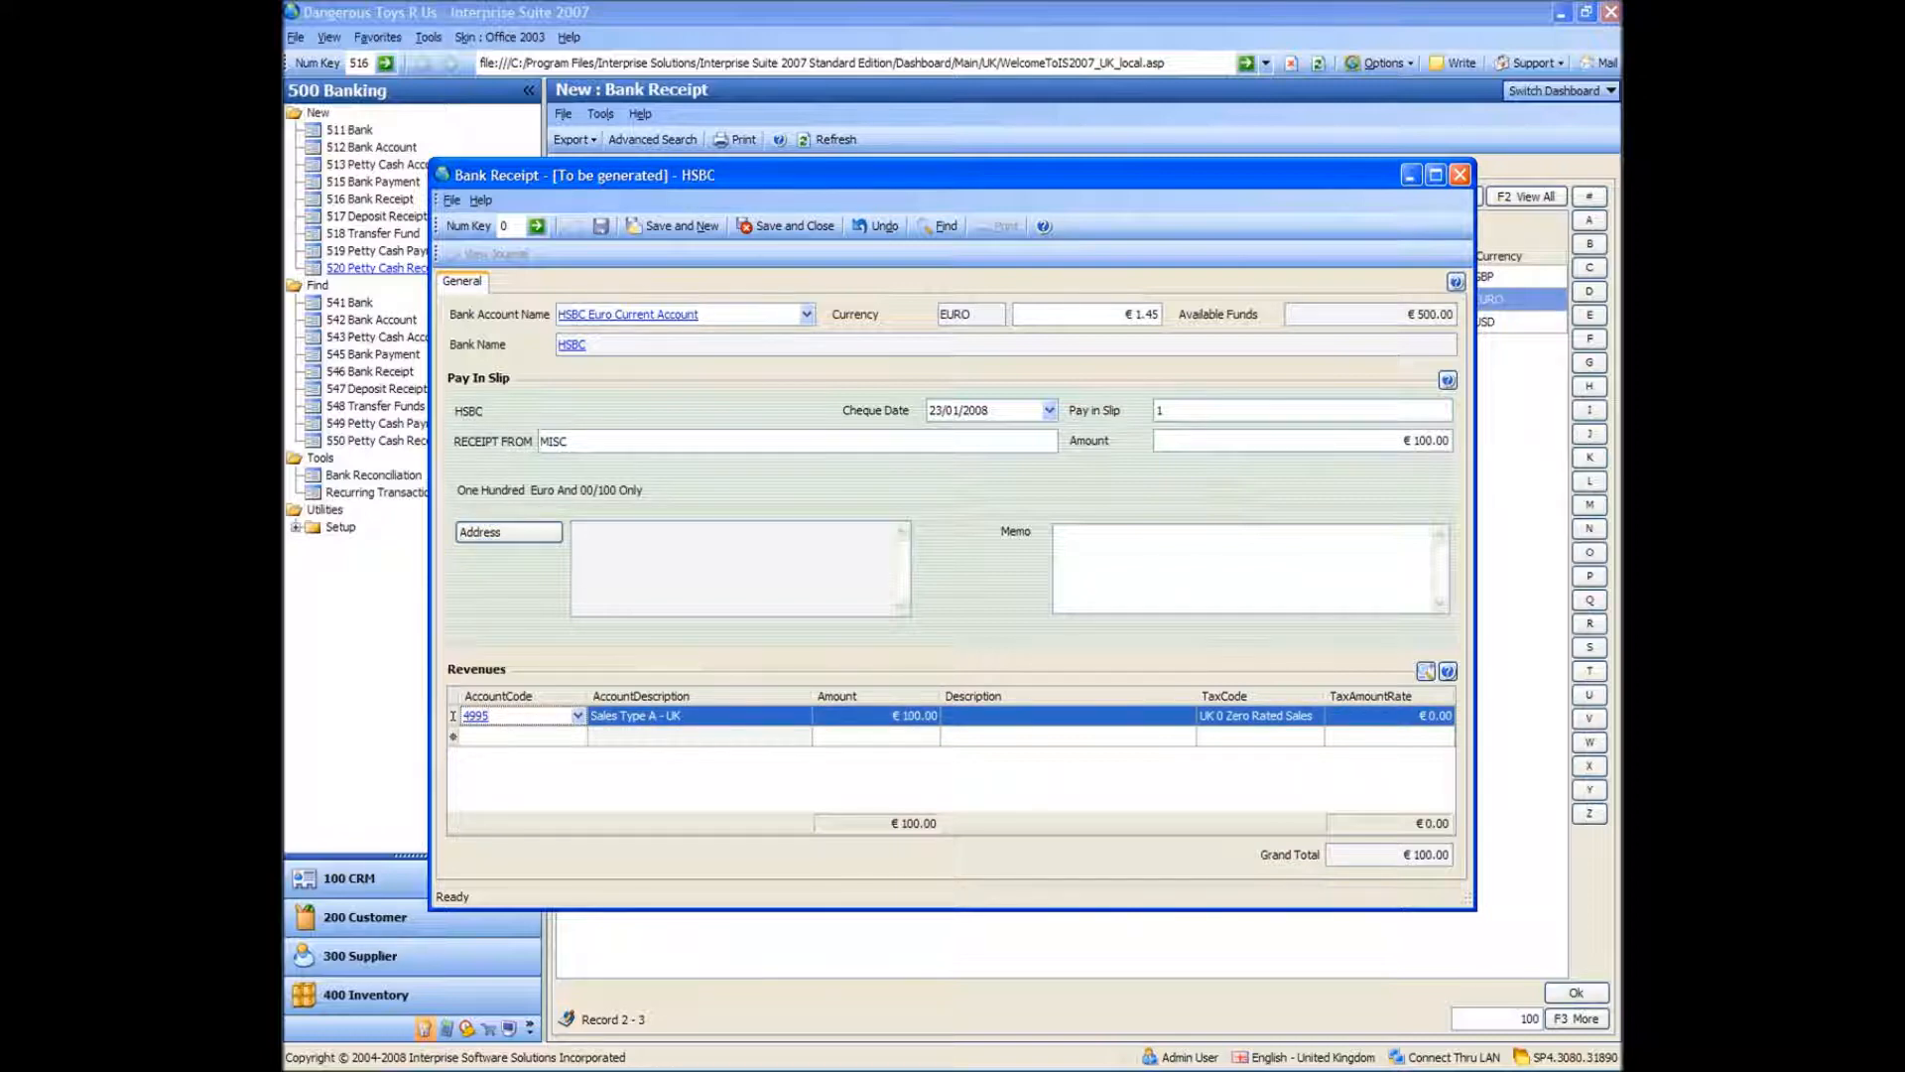
key(Tab)
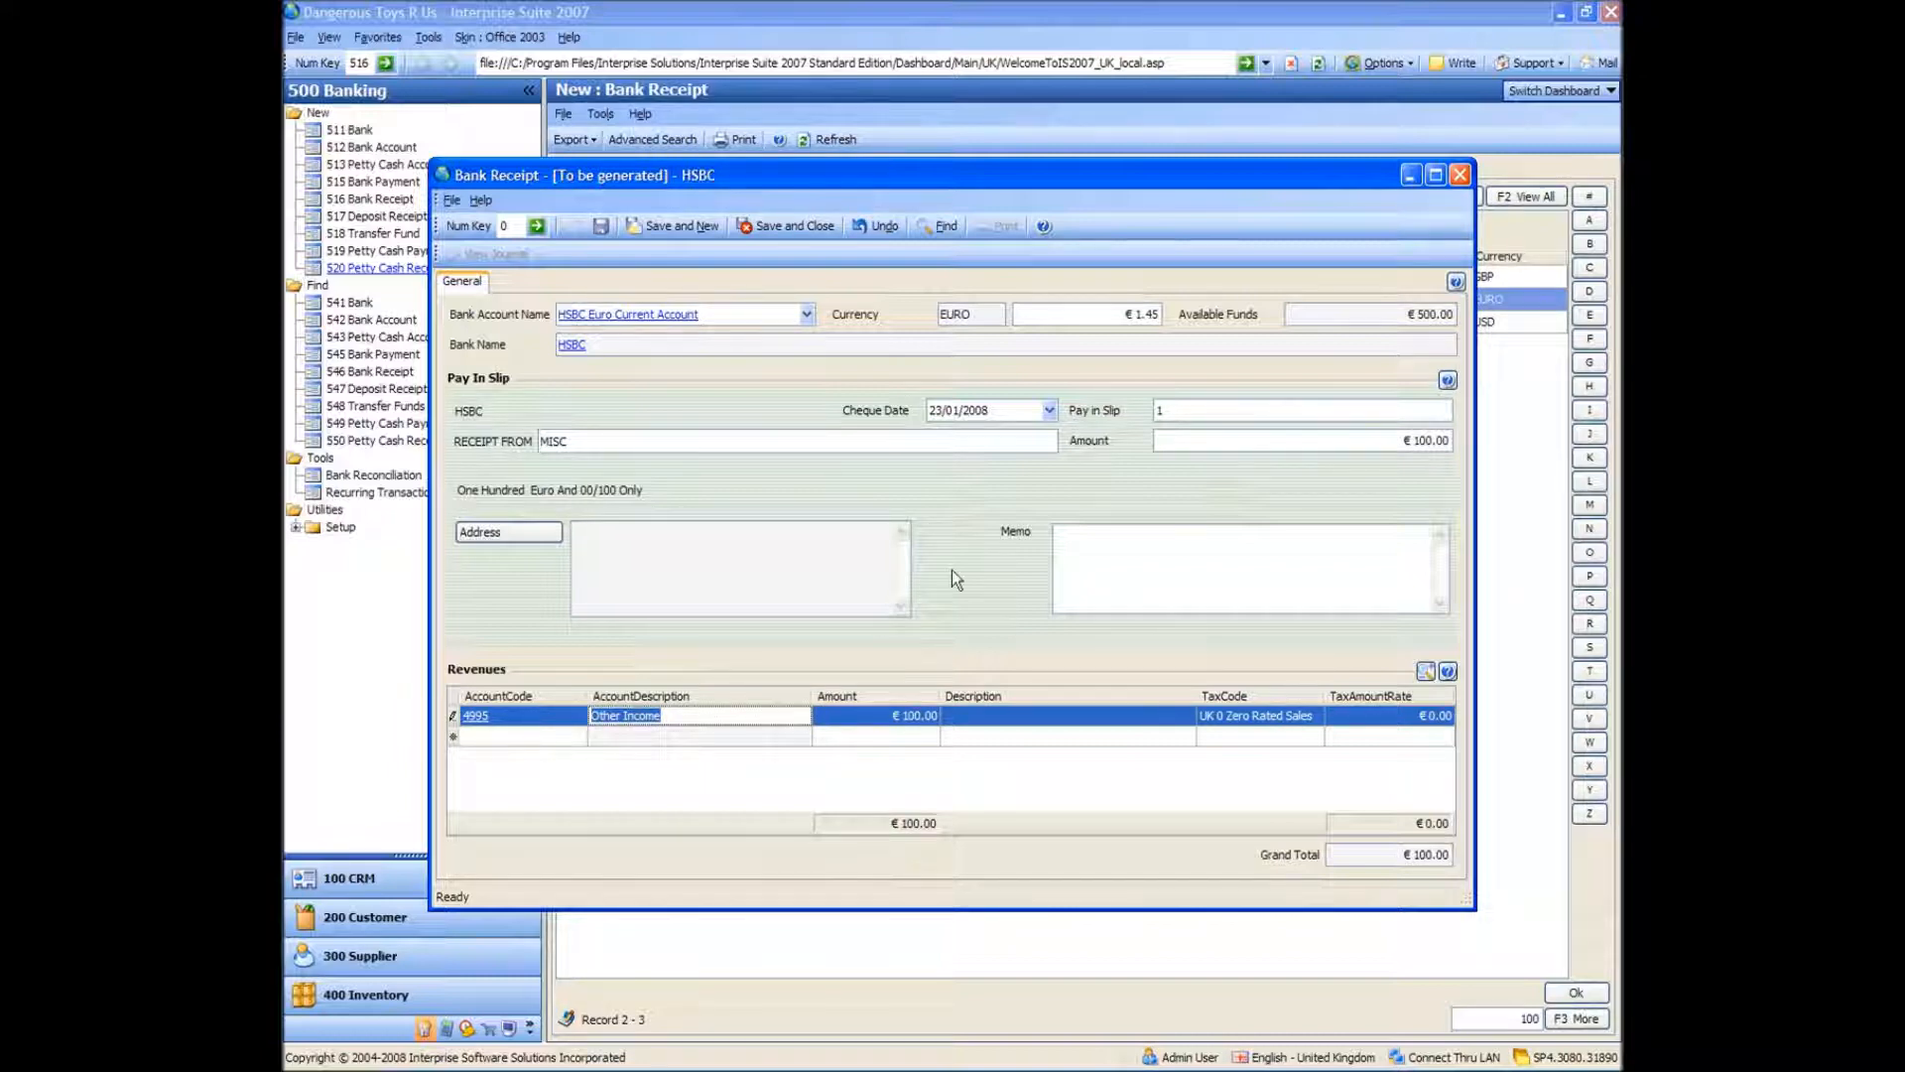
click(601, 226)
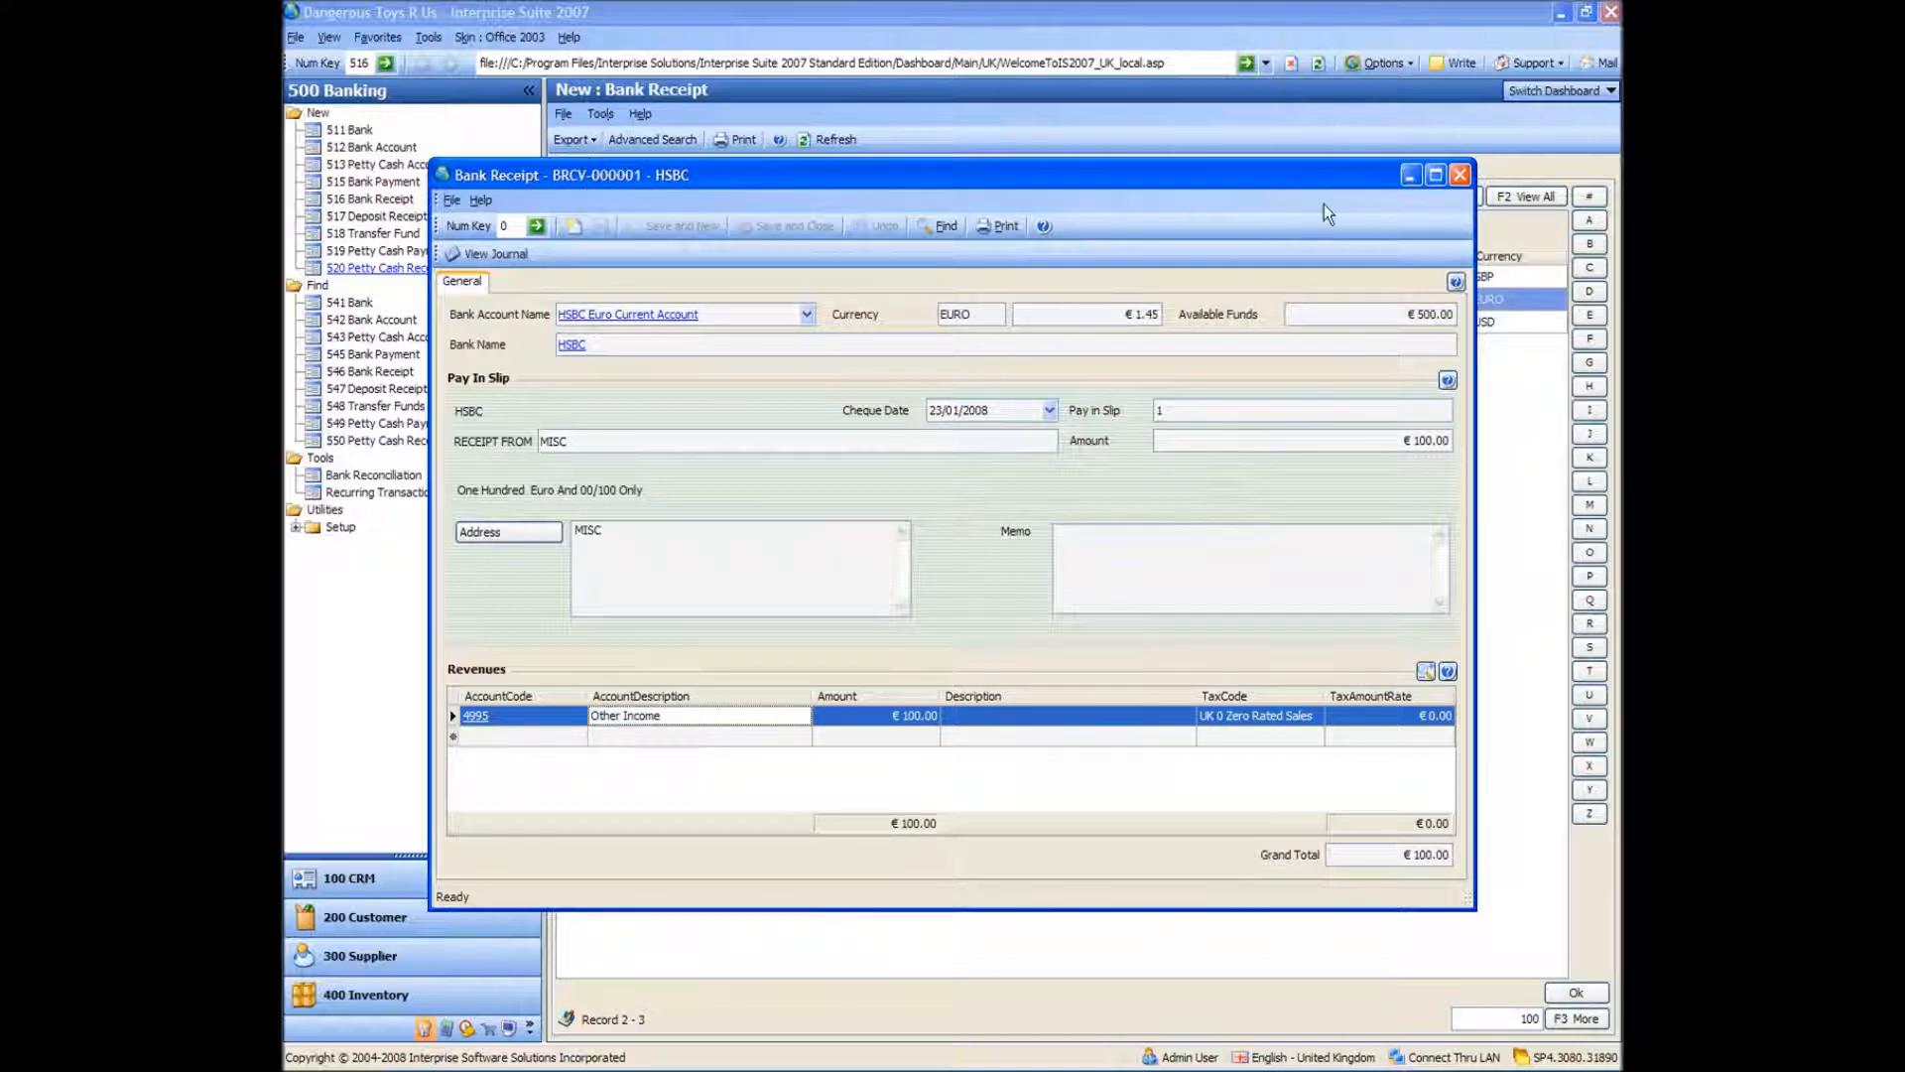
click(1461, 176)
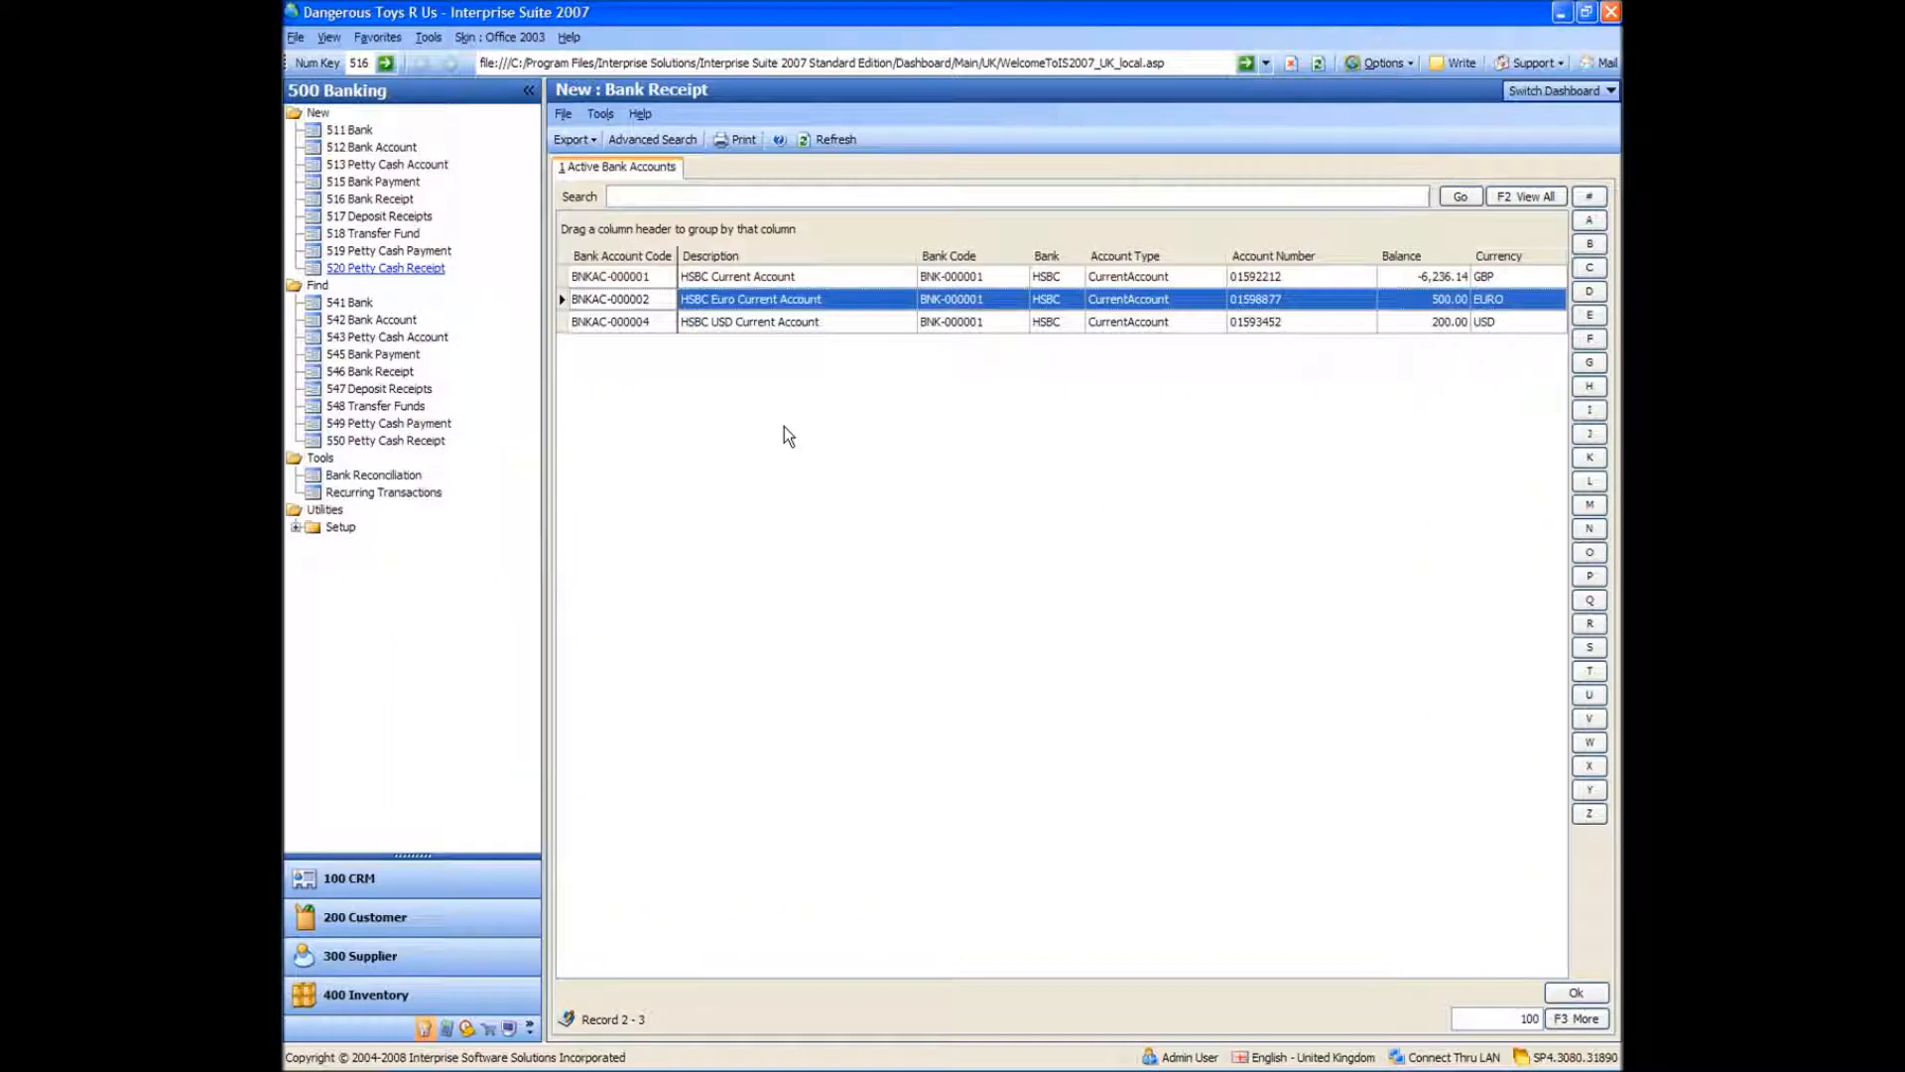
Create a petty cash payment from Petty Cash Account 1 with the narrative General Expenses and amount £10
click(383, 253)
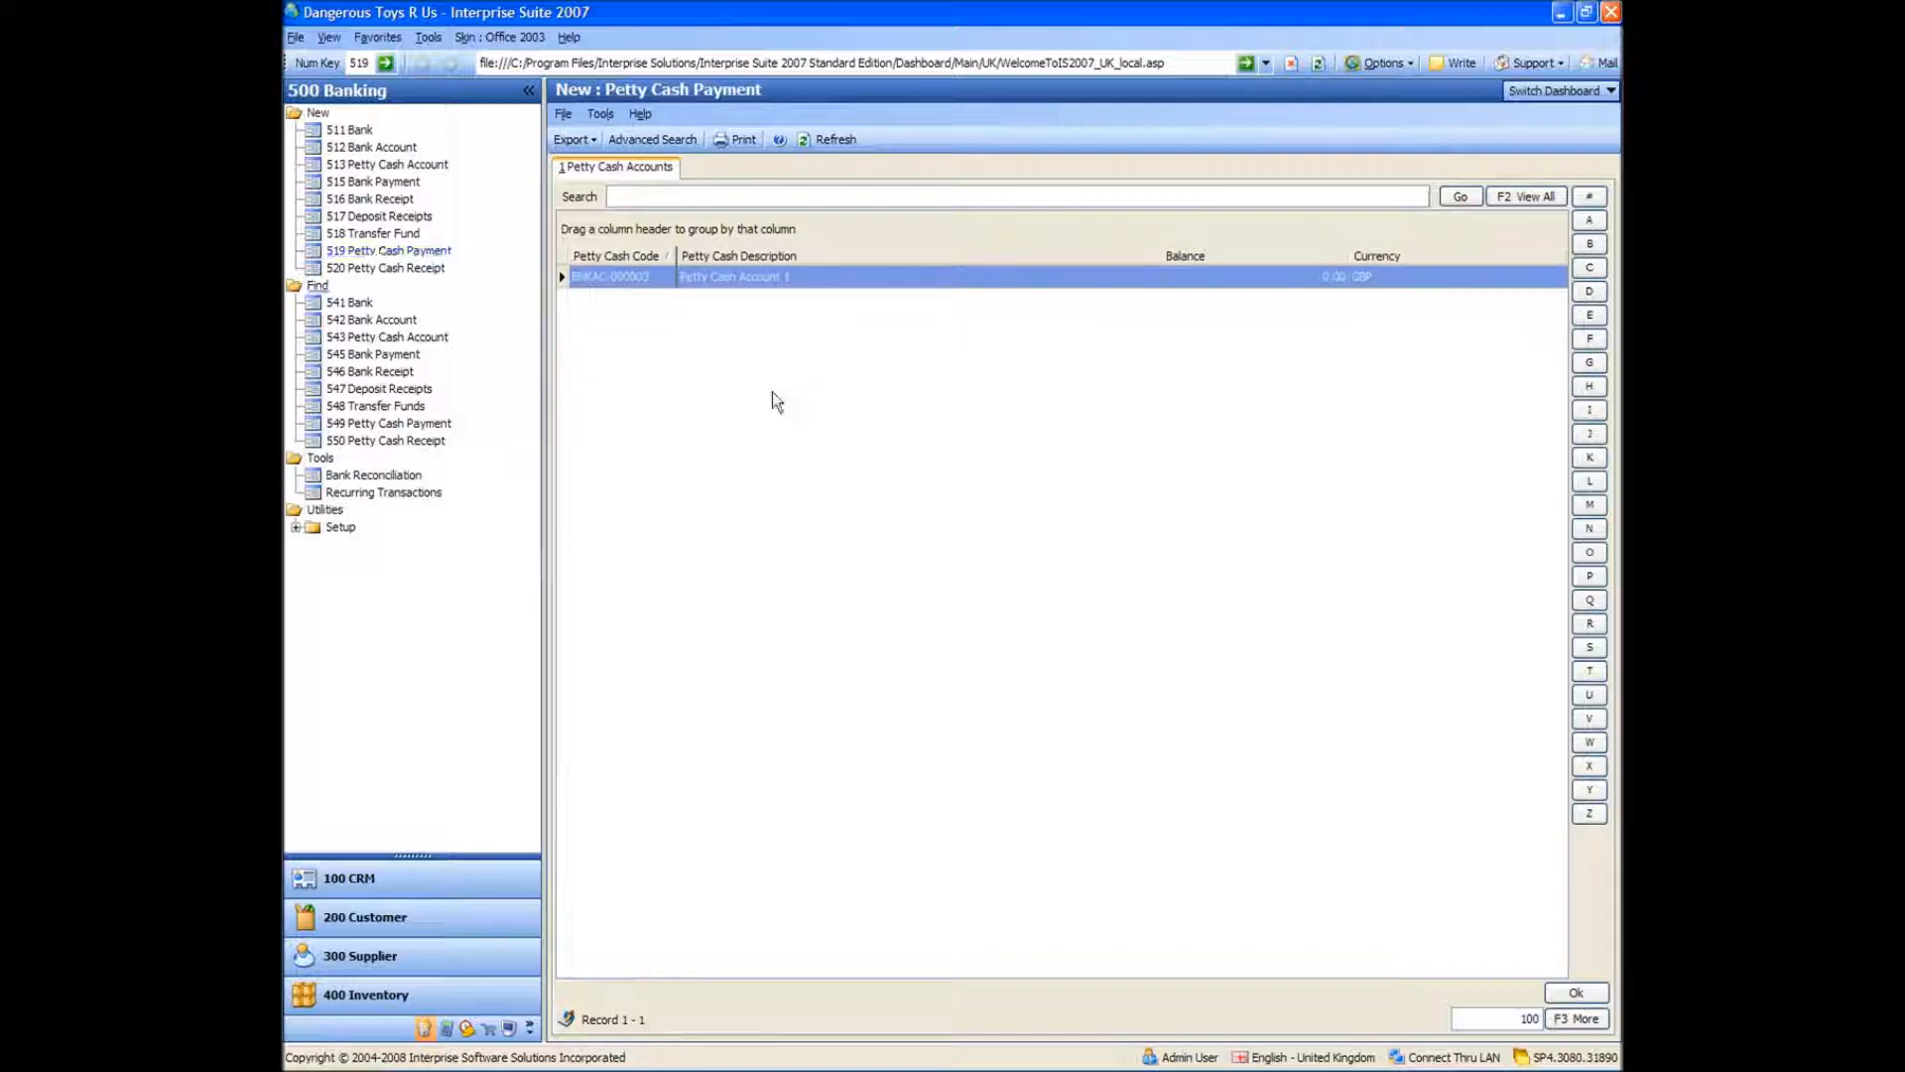
double_click(619, 277)
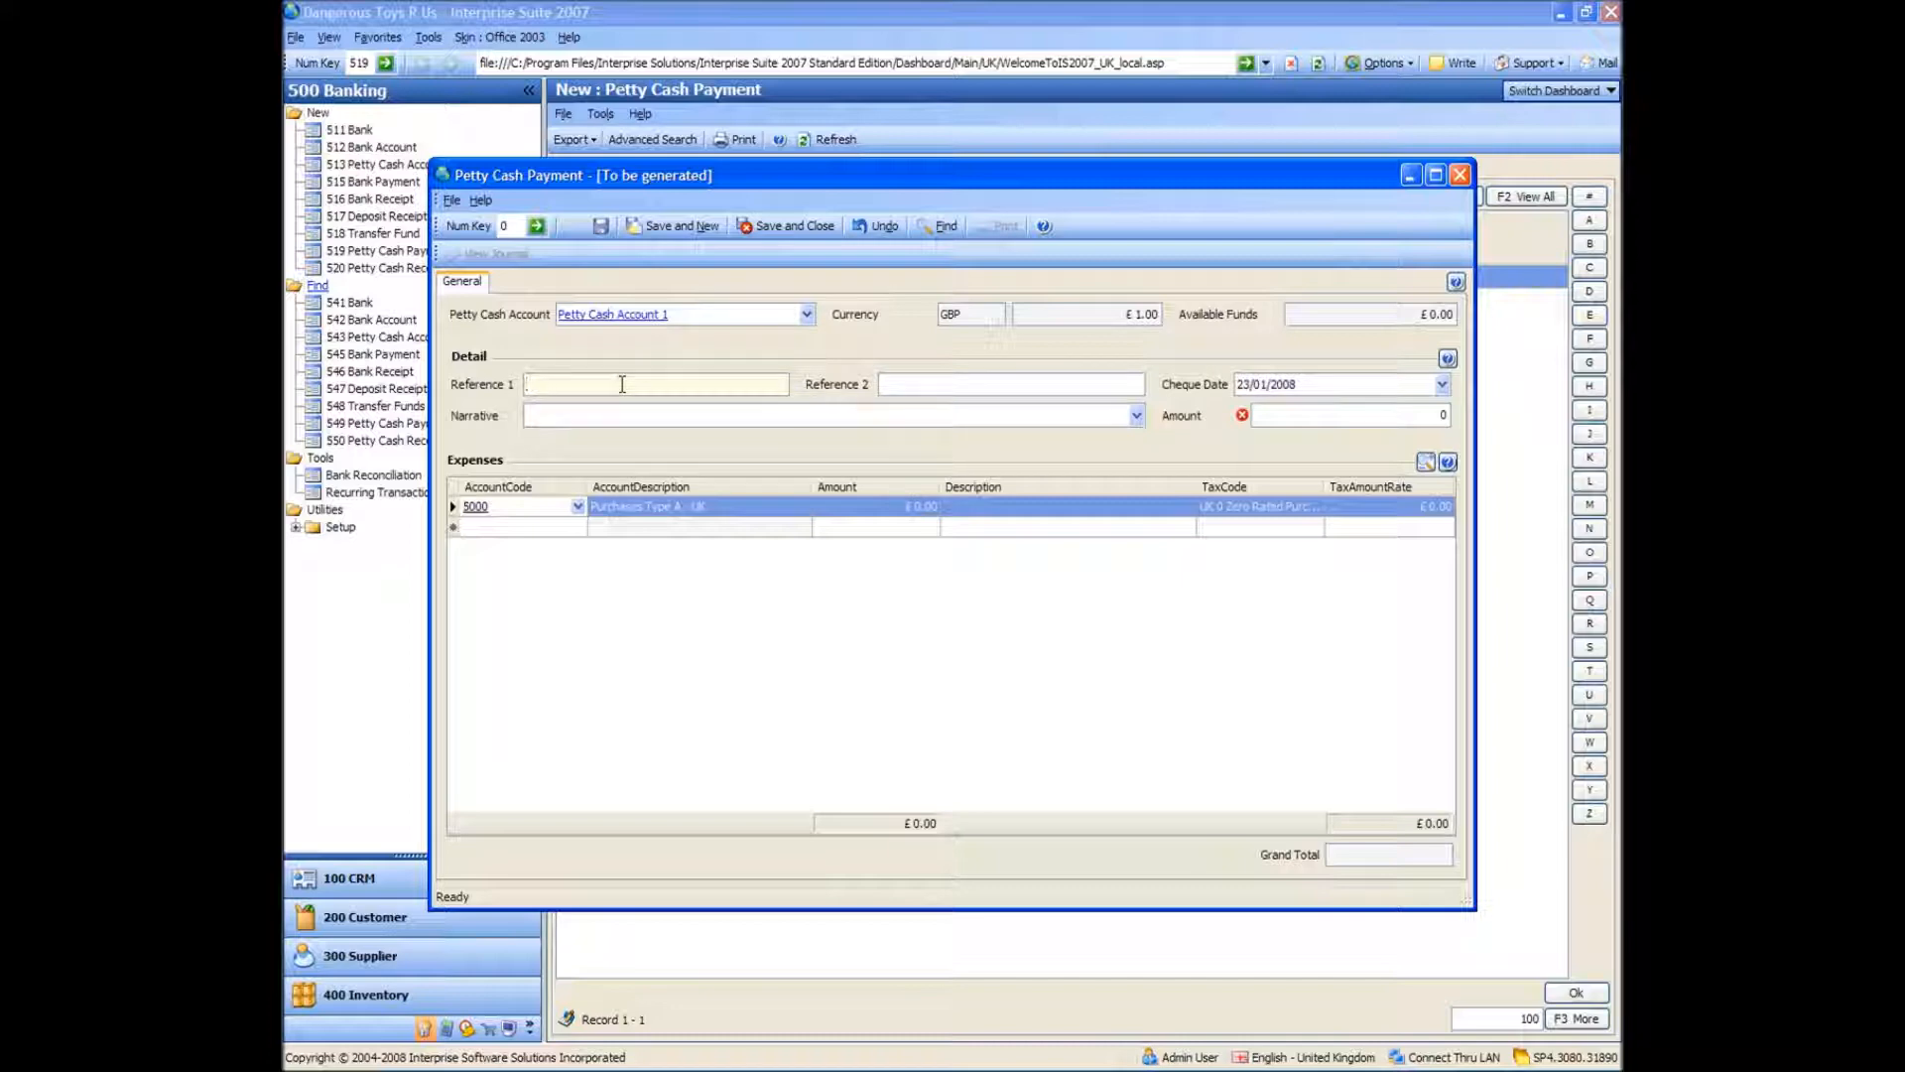
click(632, 415)
text(Gener)
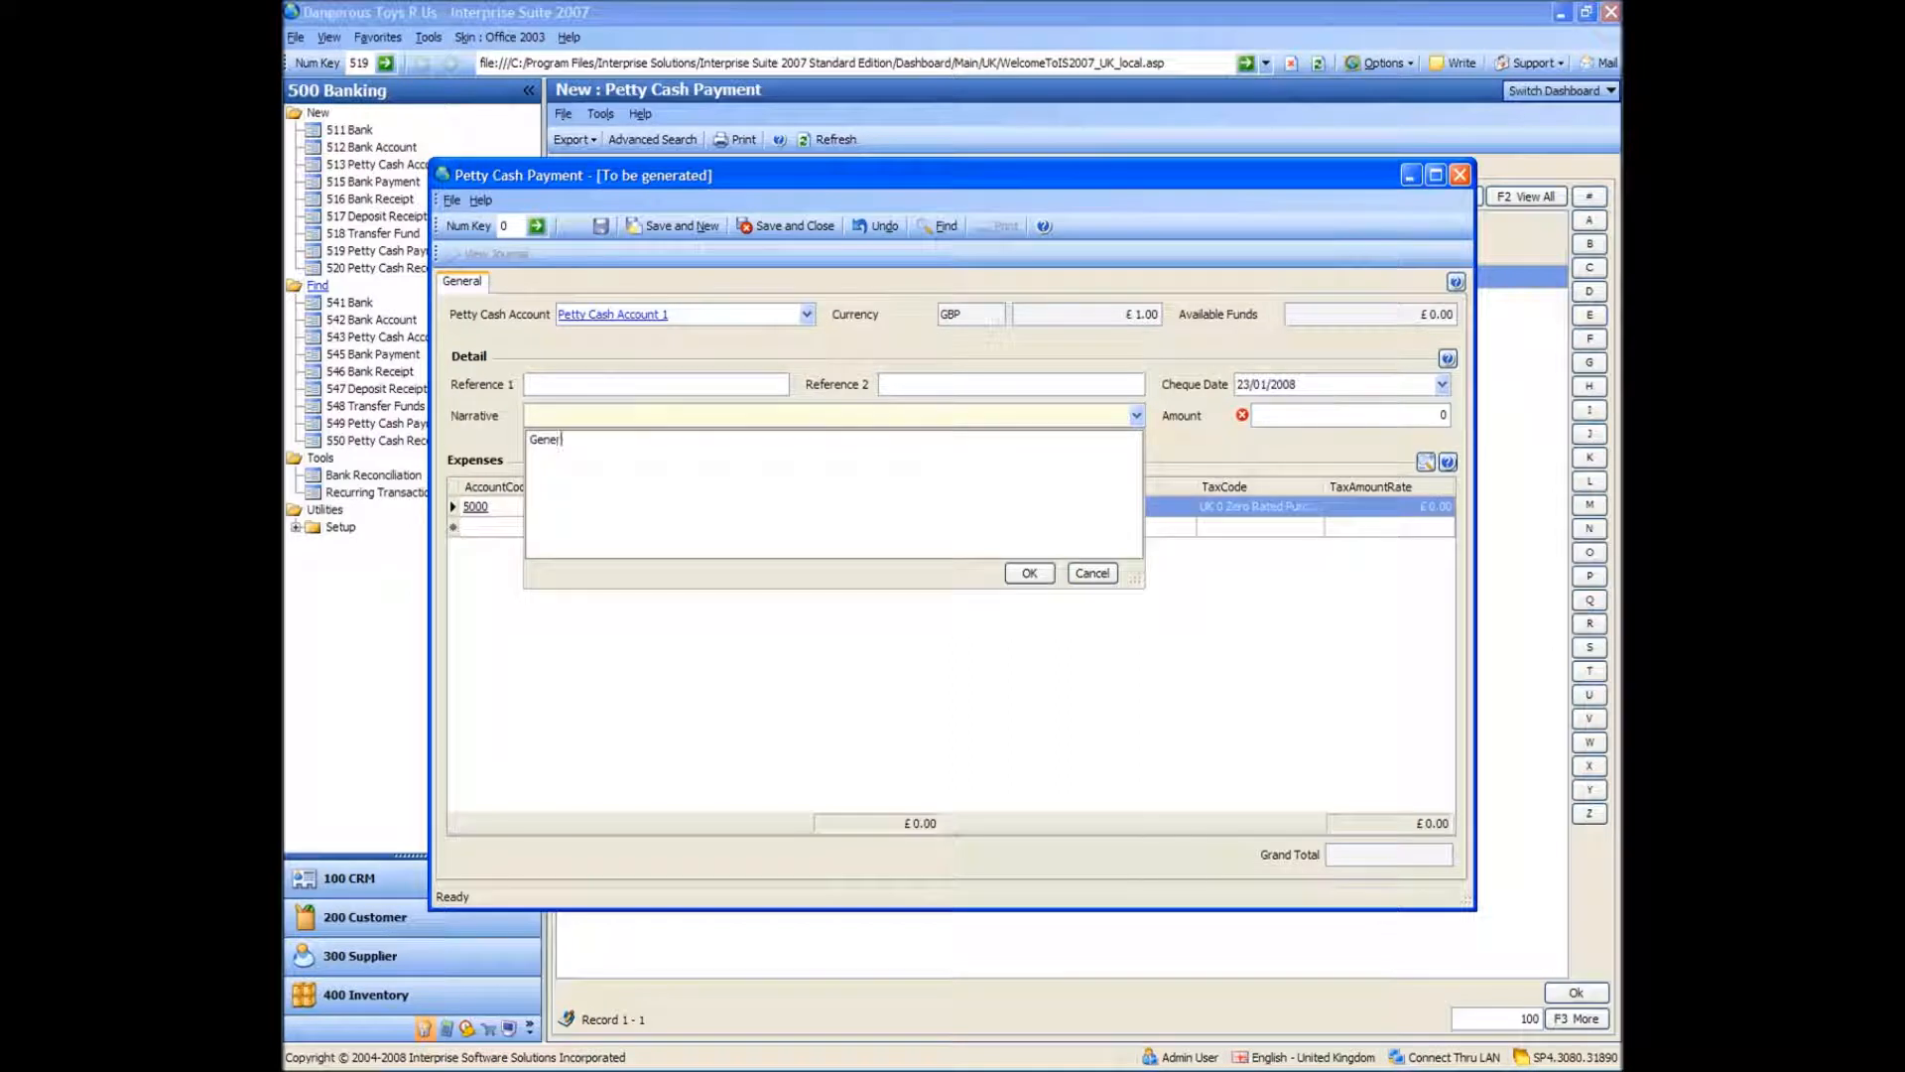
text(al Expenses)
click(1022, 574)
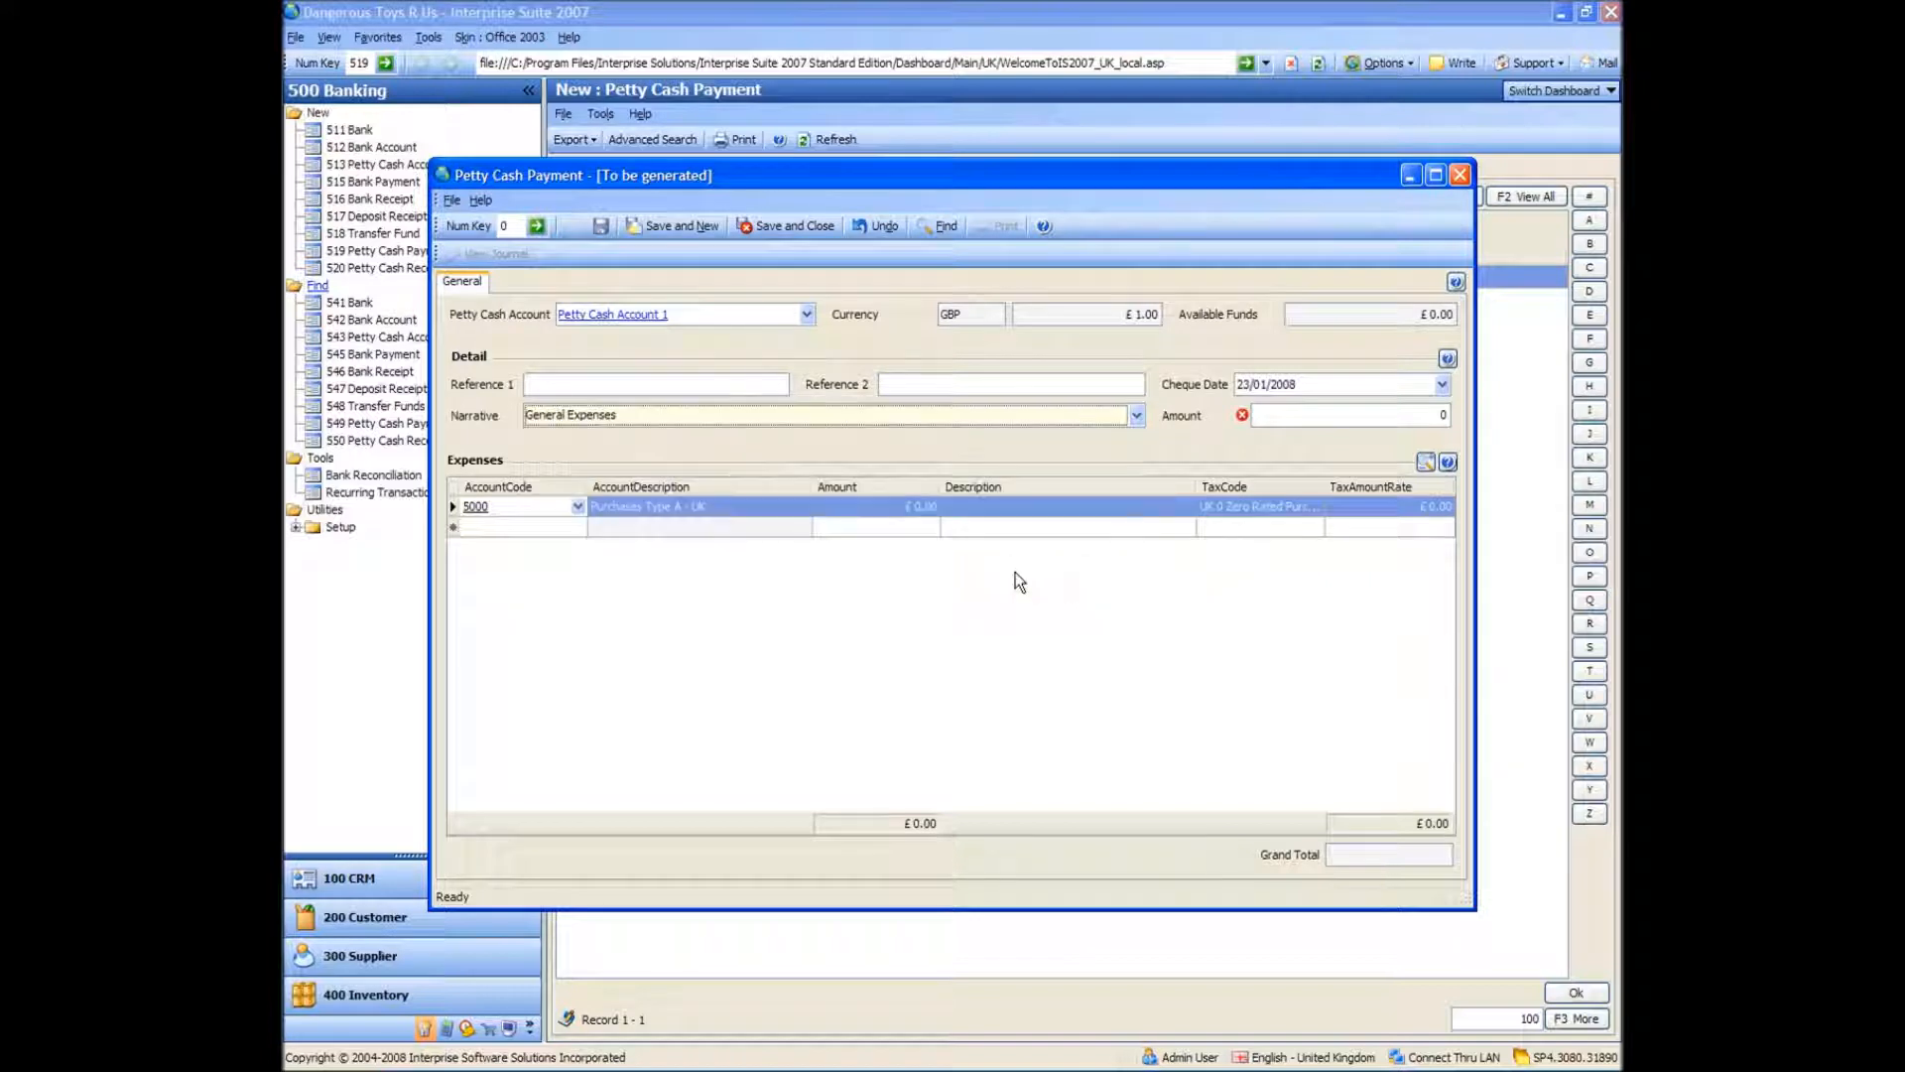
click(1407, 410)
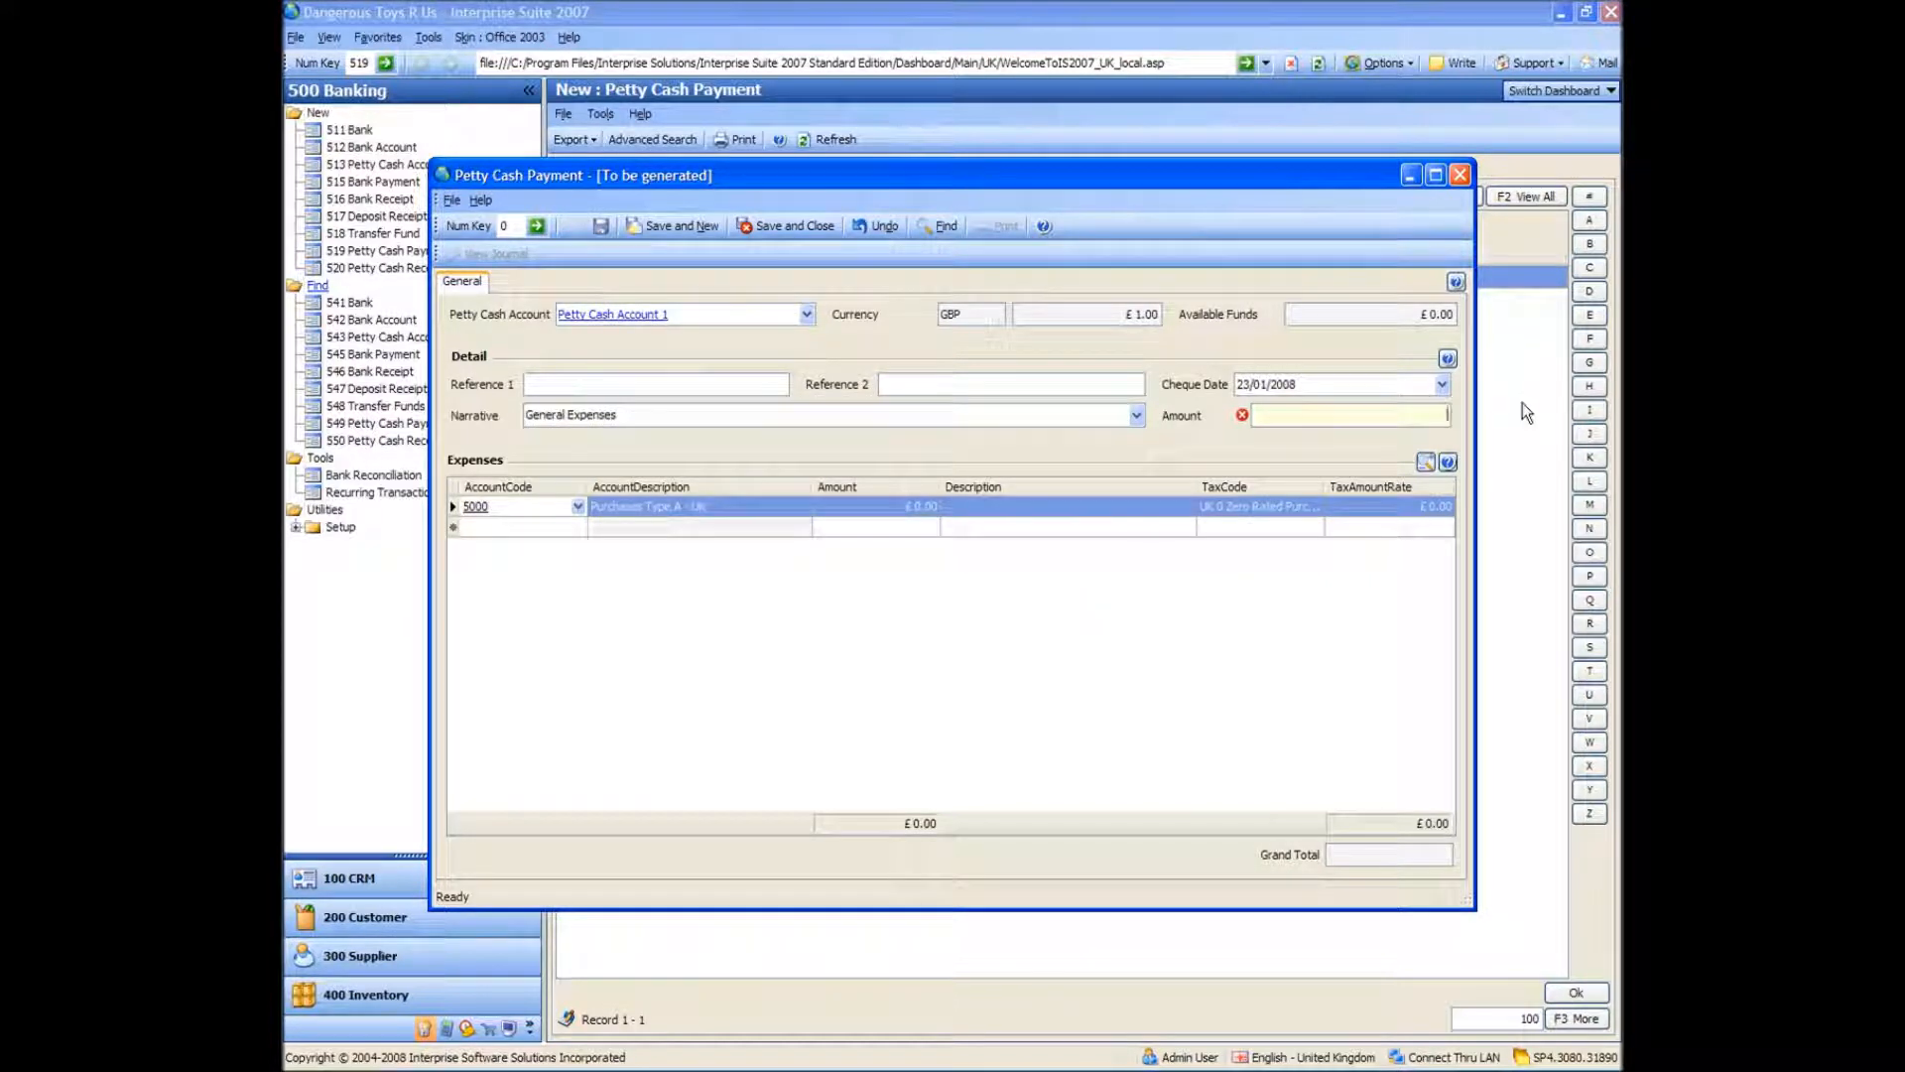
text(10)
key(Tab)
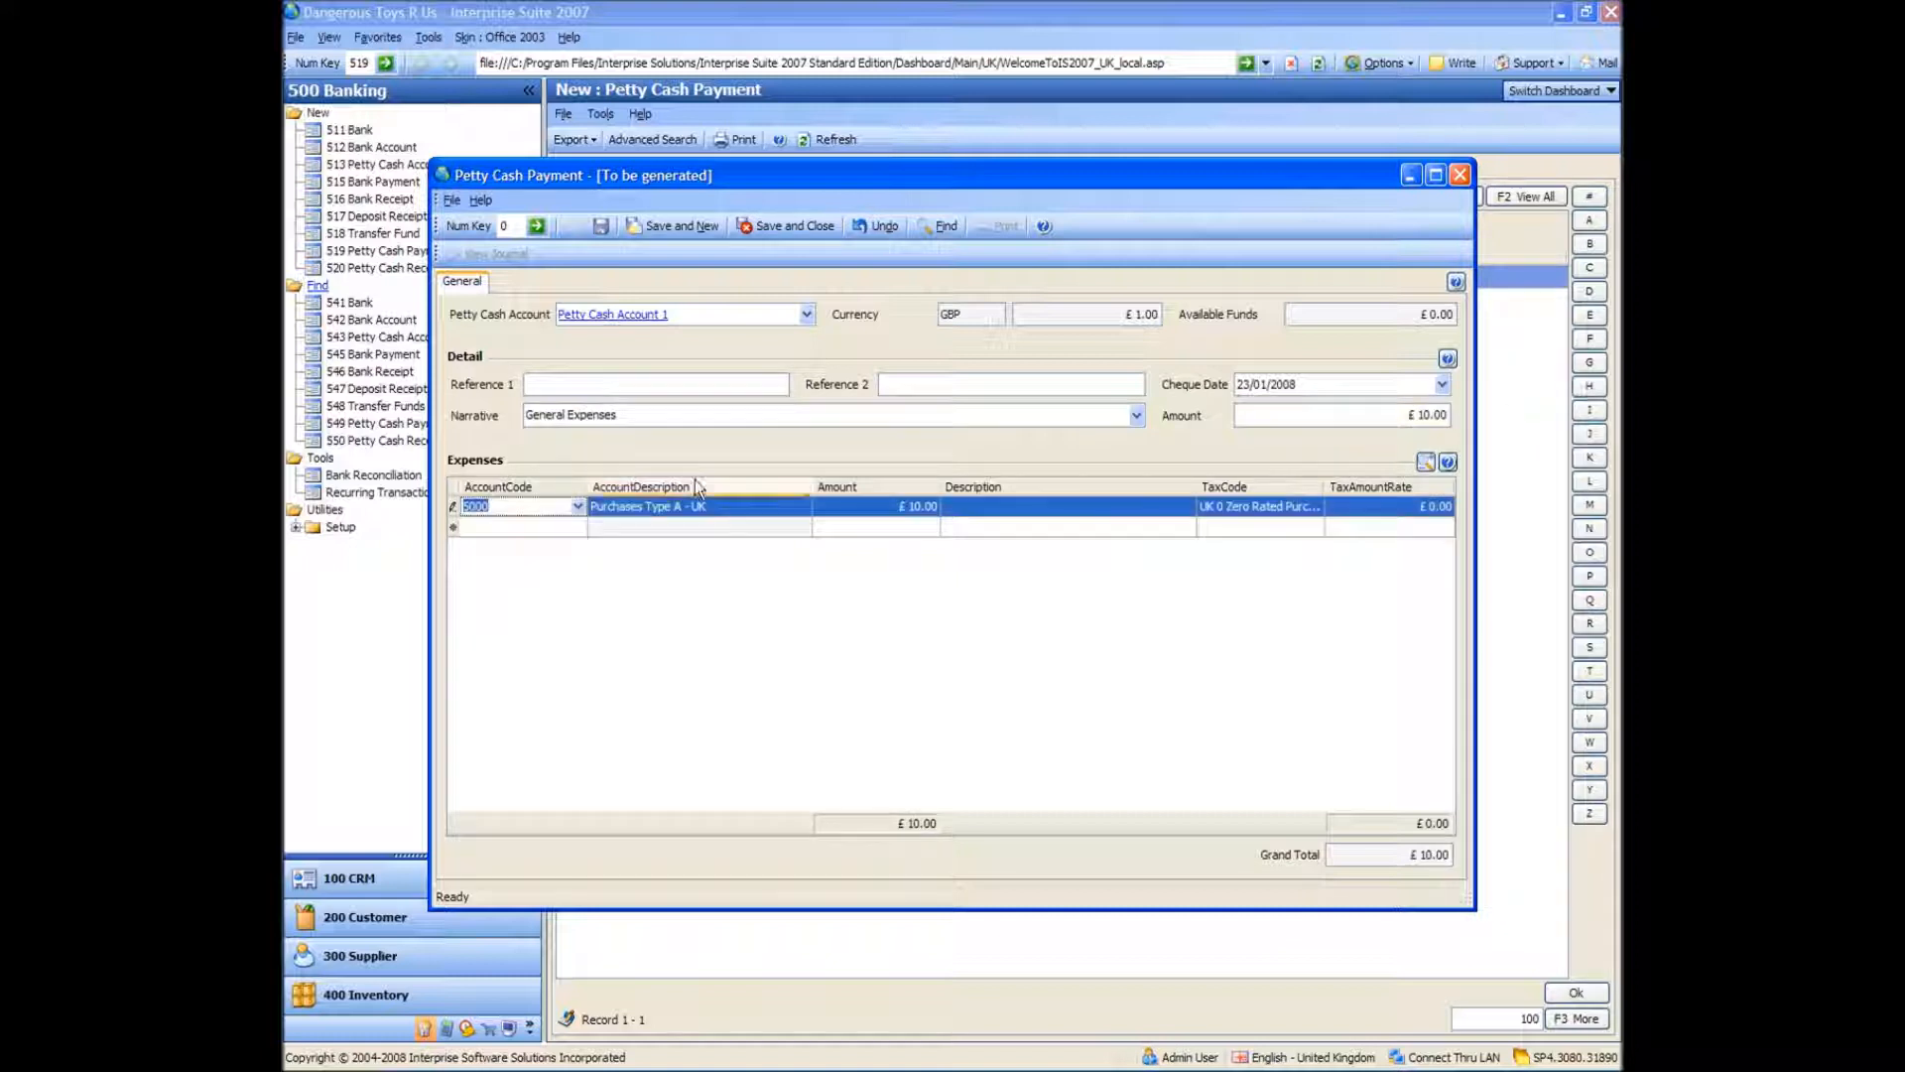
Set the petty cash expense line to account code 5906 for Packaging, then save and close the payment
text(5906)
key(Tab)
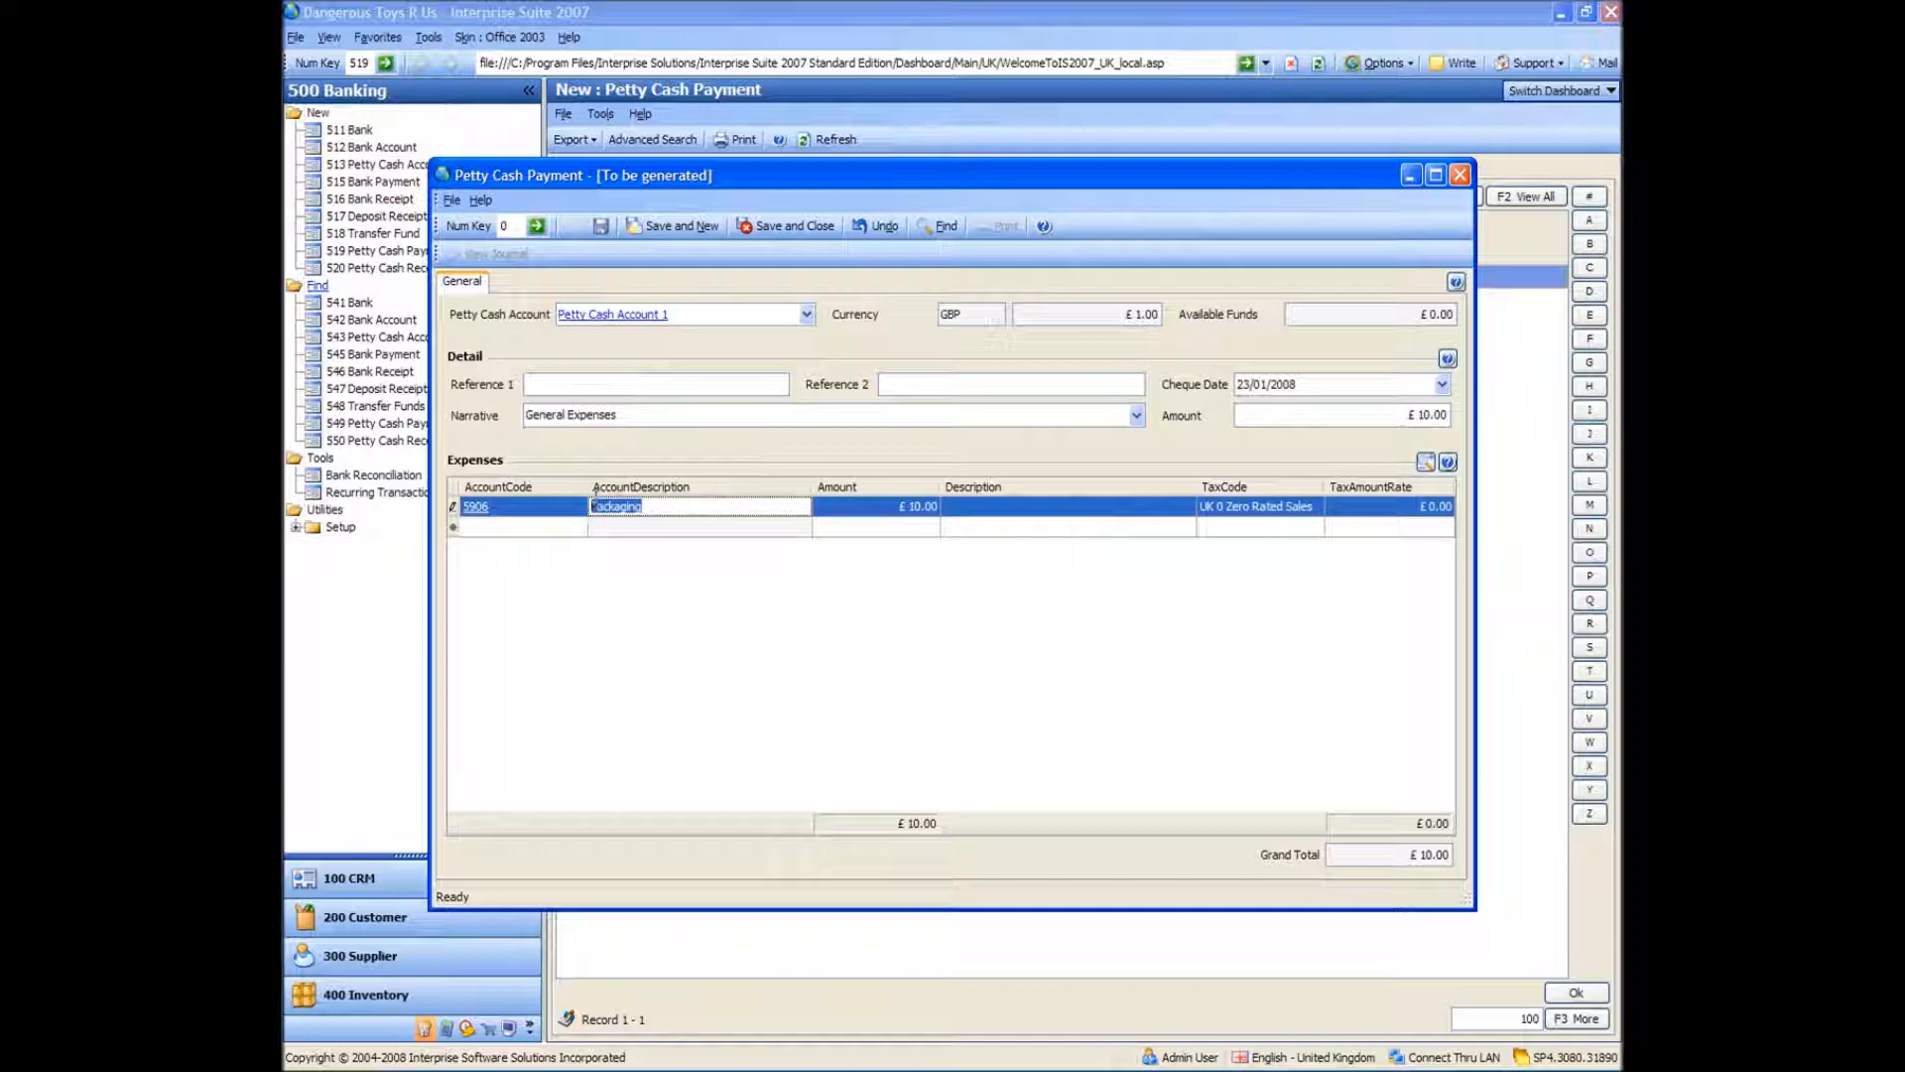
click(697, 510)
click(600, 226)
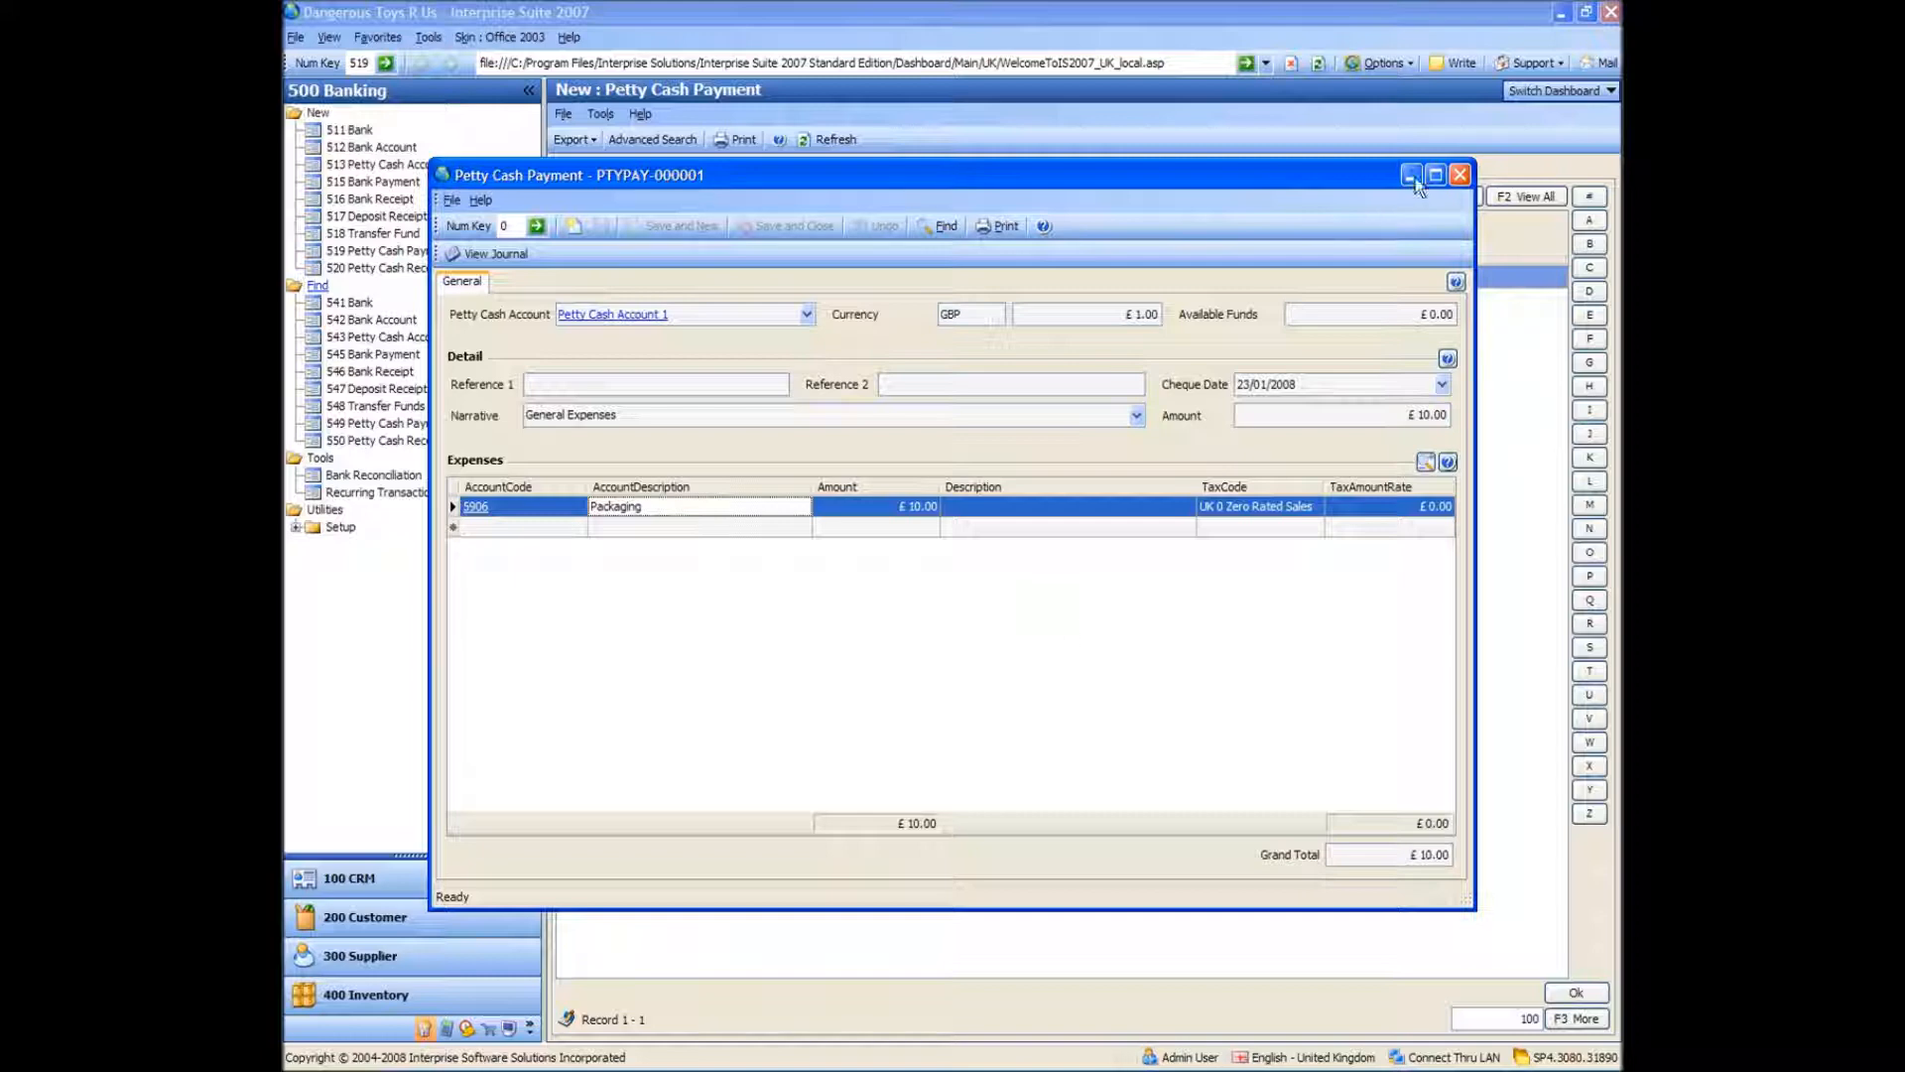
click(1461, 176)
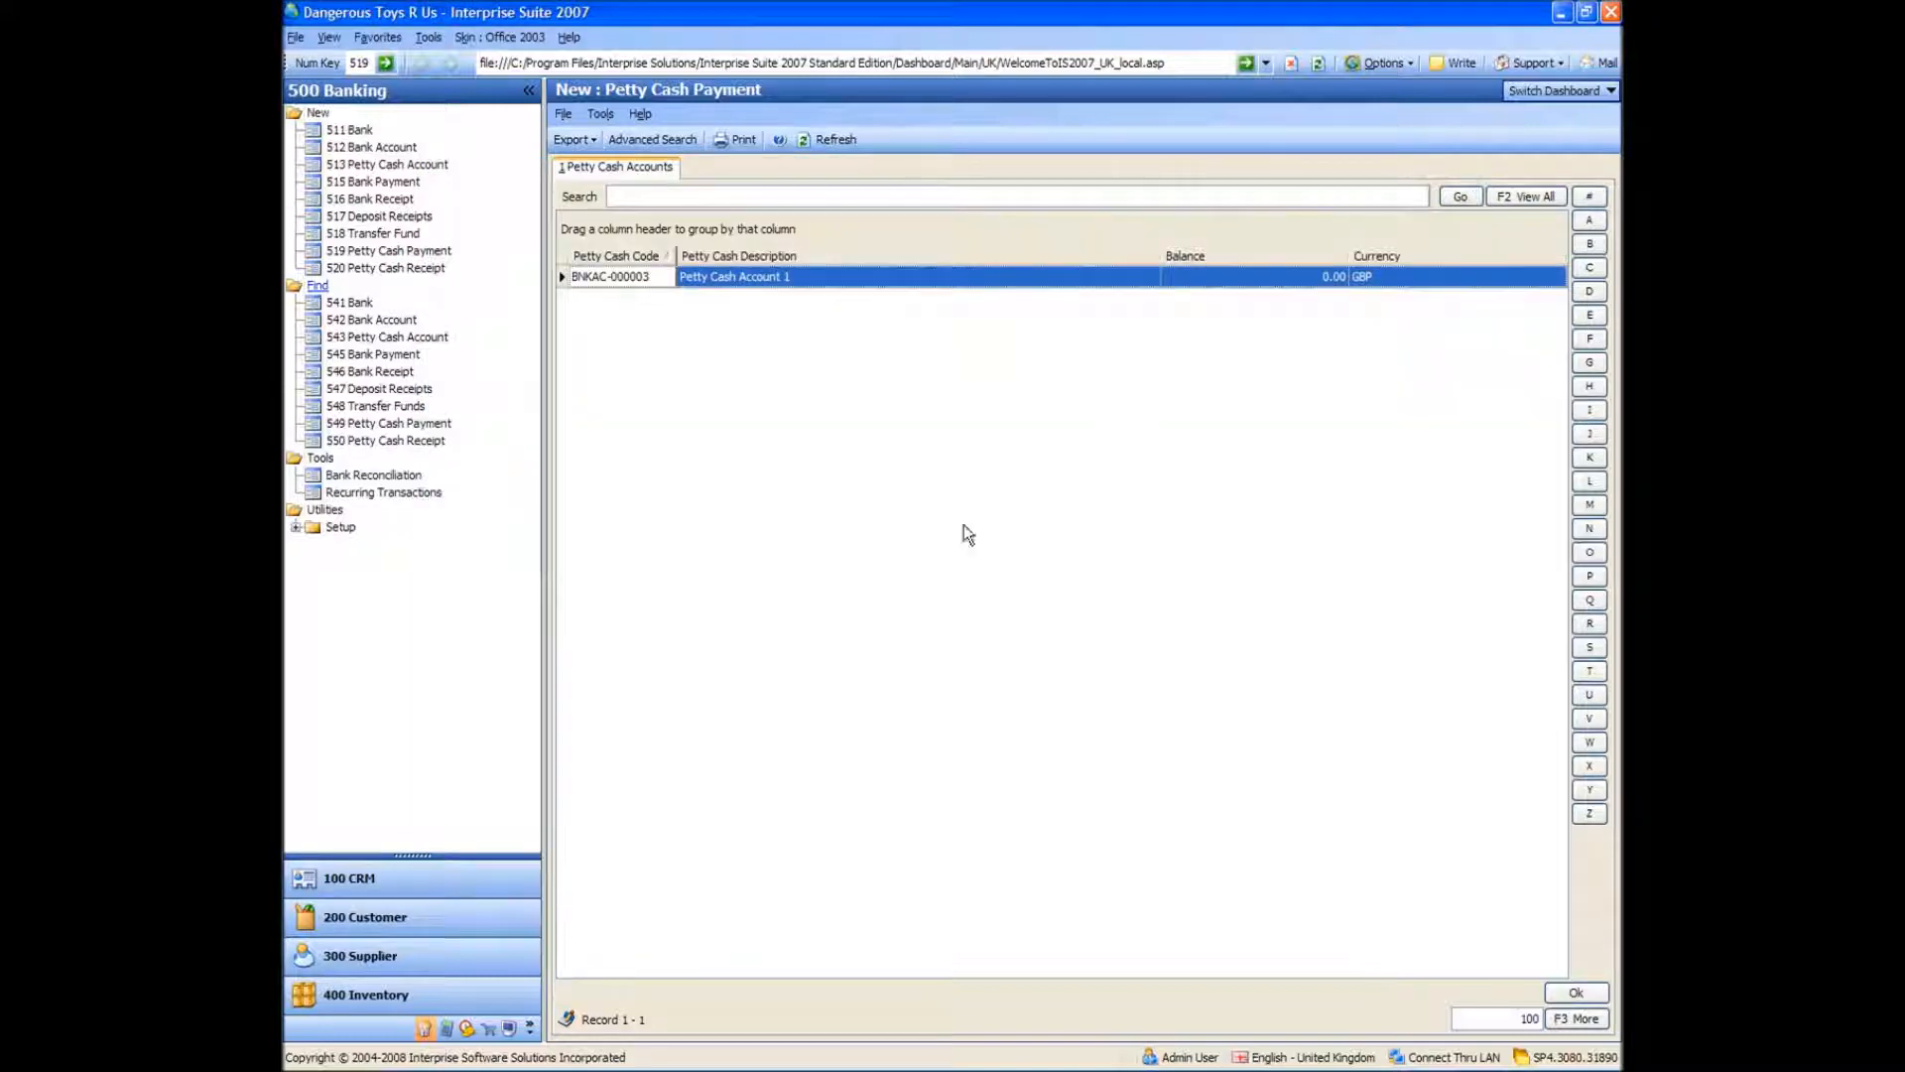
Create a fund transfer of £1,000 from HSBC Current Account to HSBC Euro Current Account
click(364, 235)
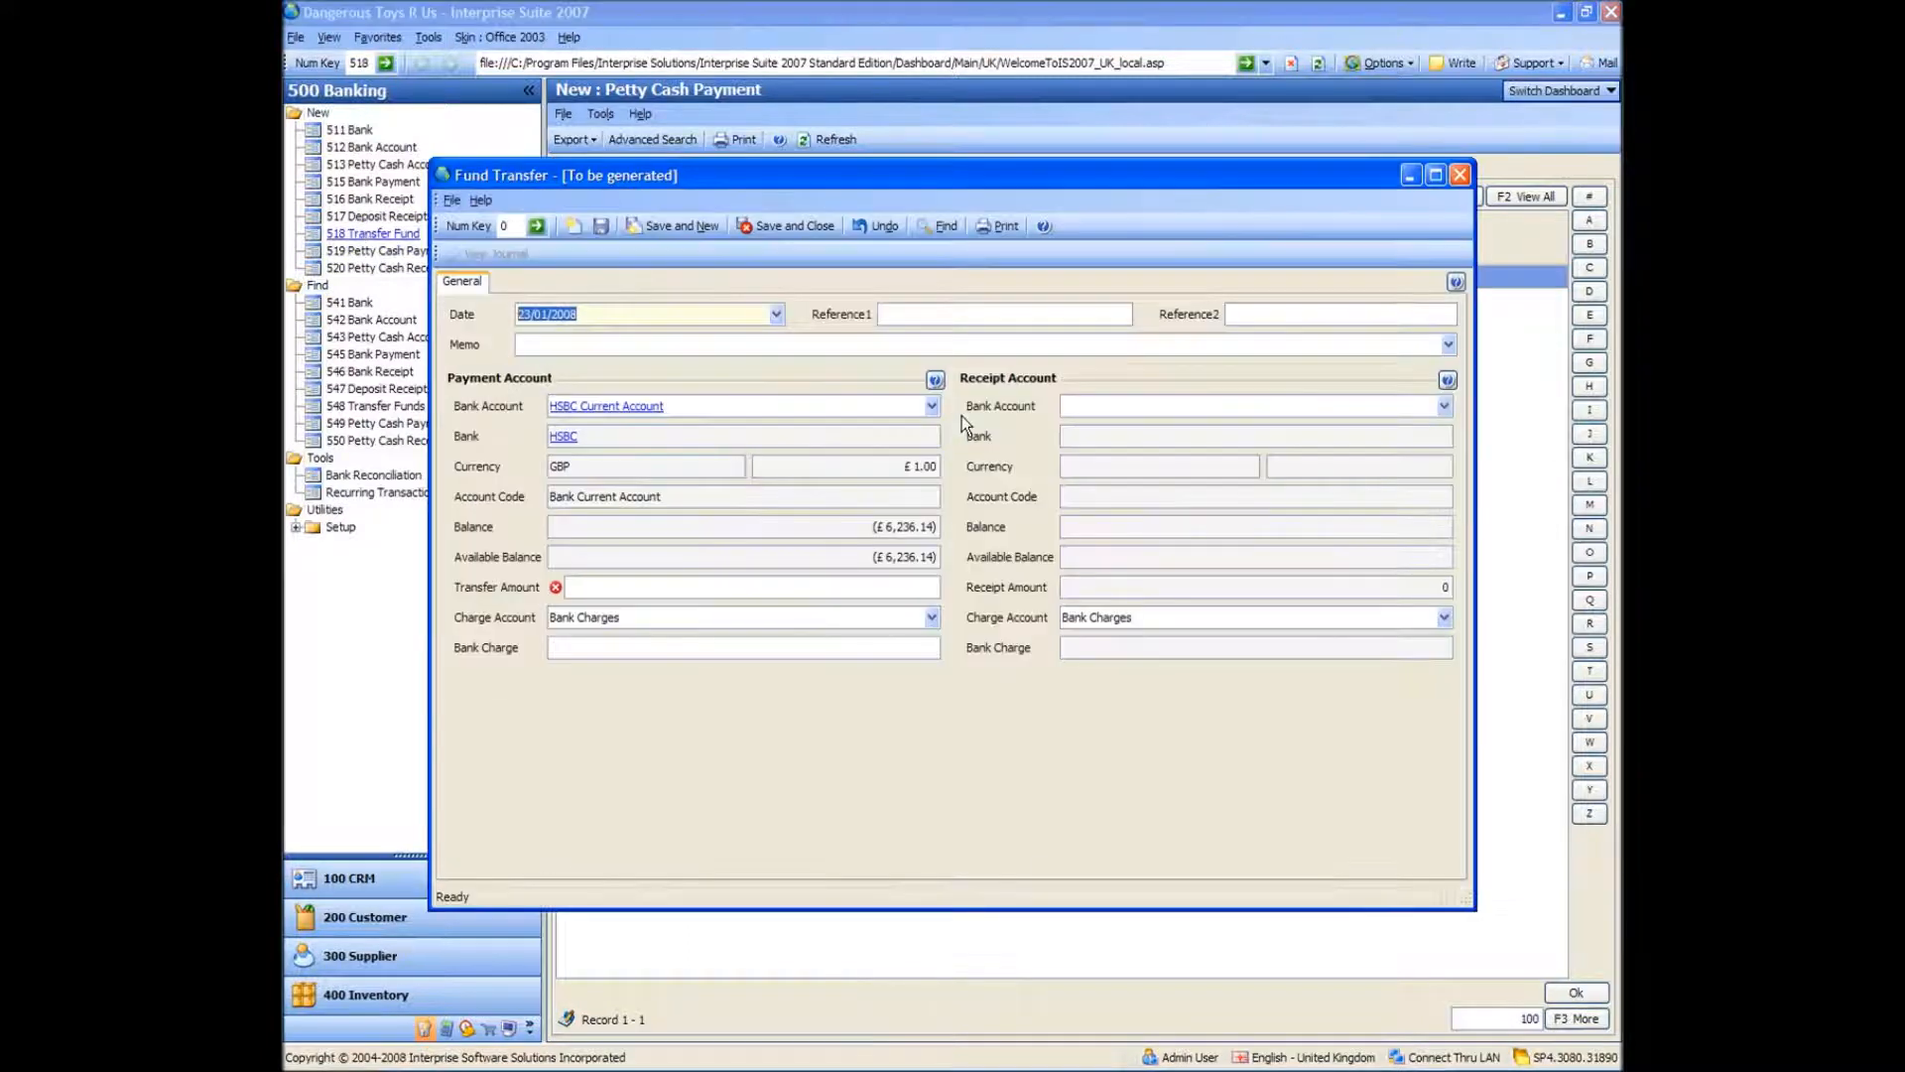
click(975, 316)
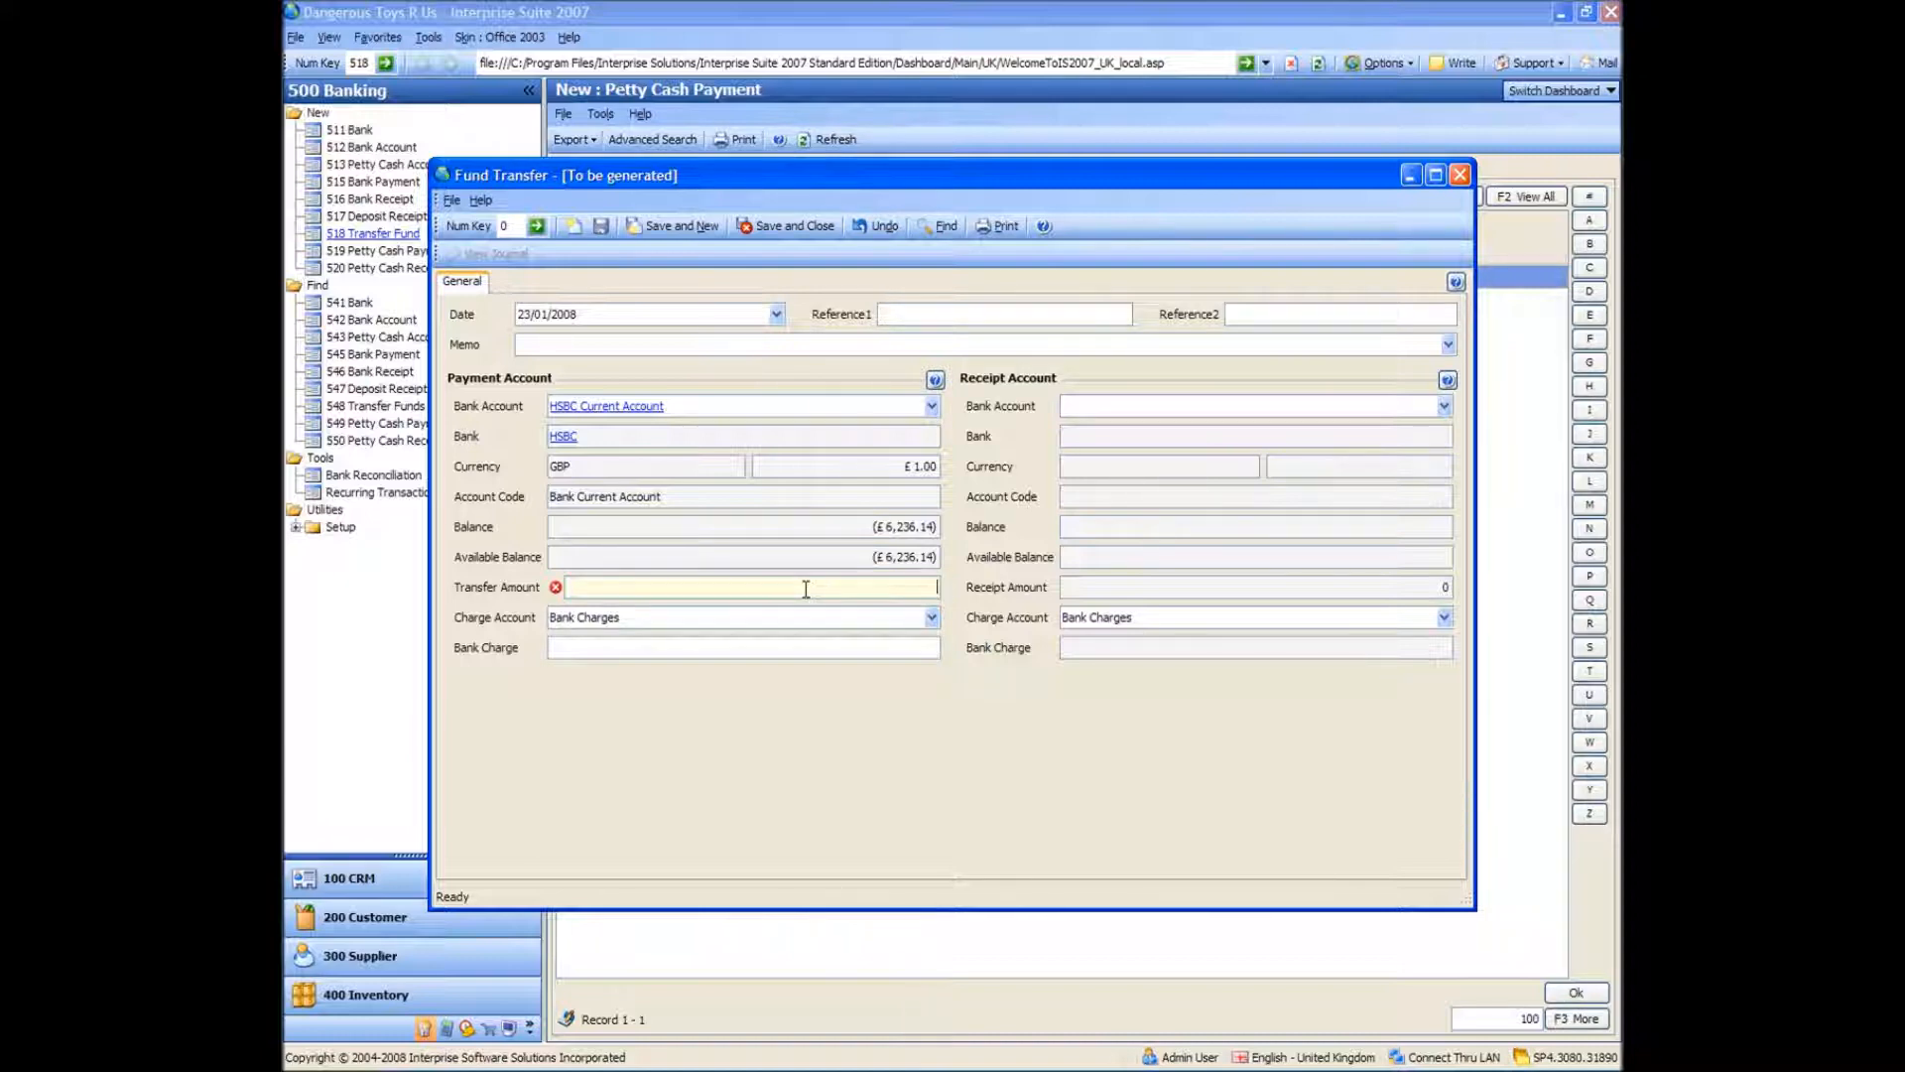
text(1,000)
key(Tab)
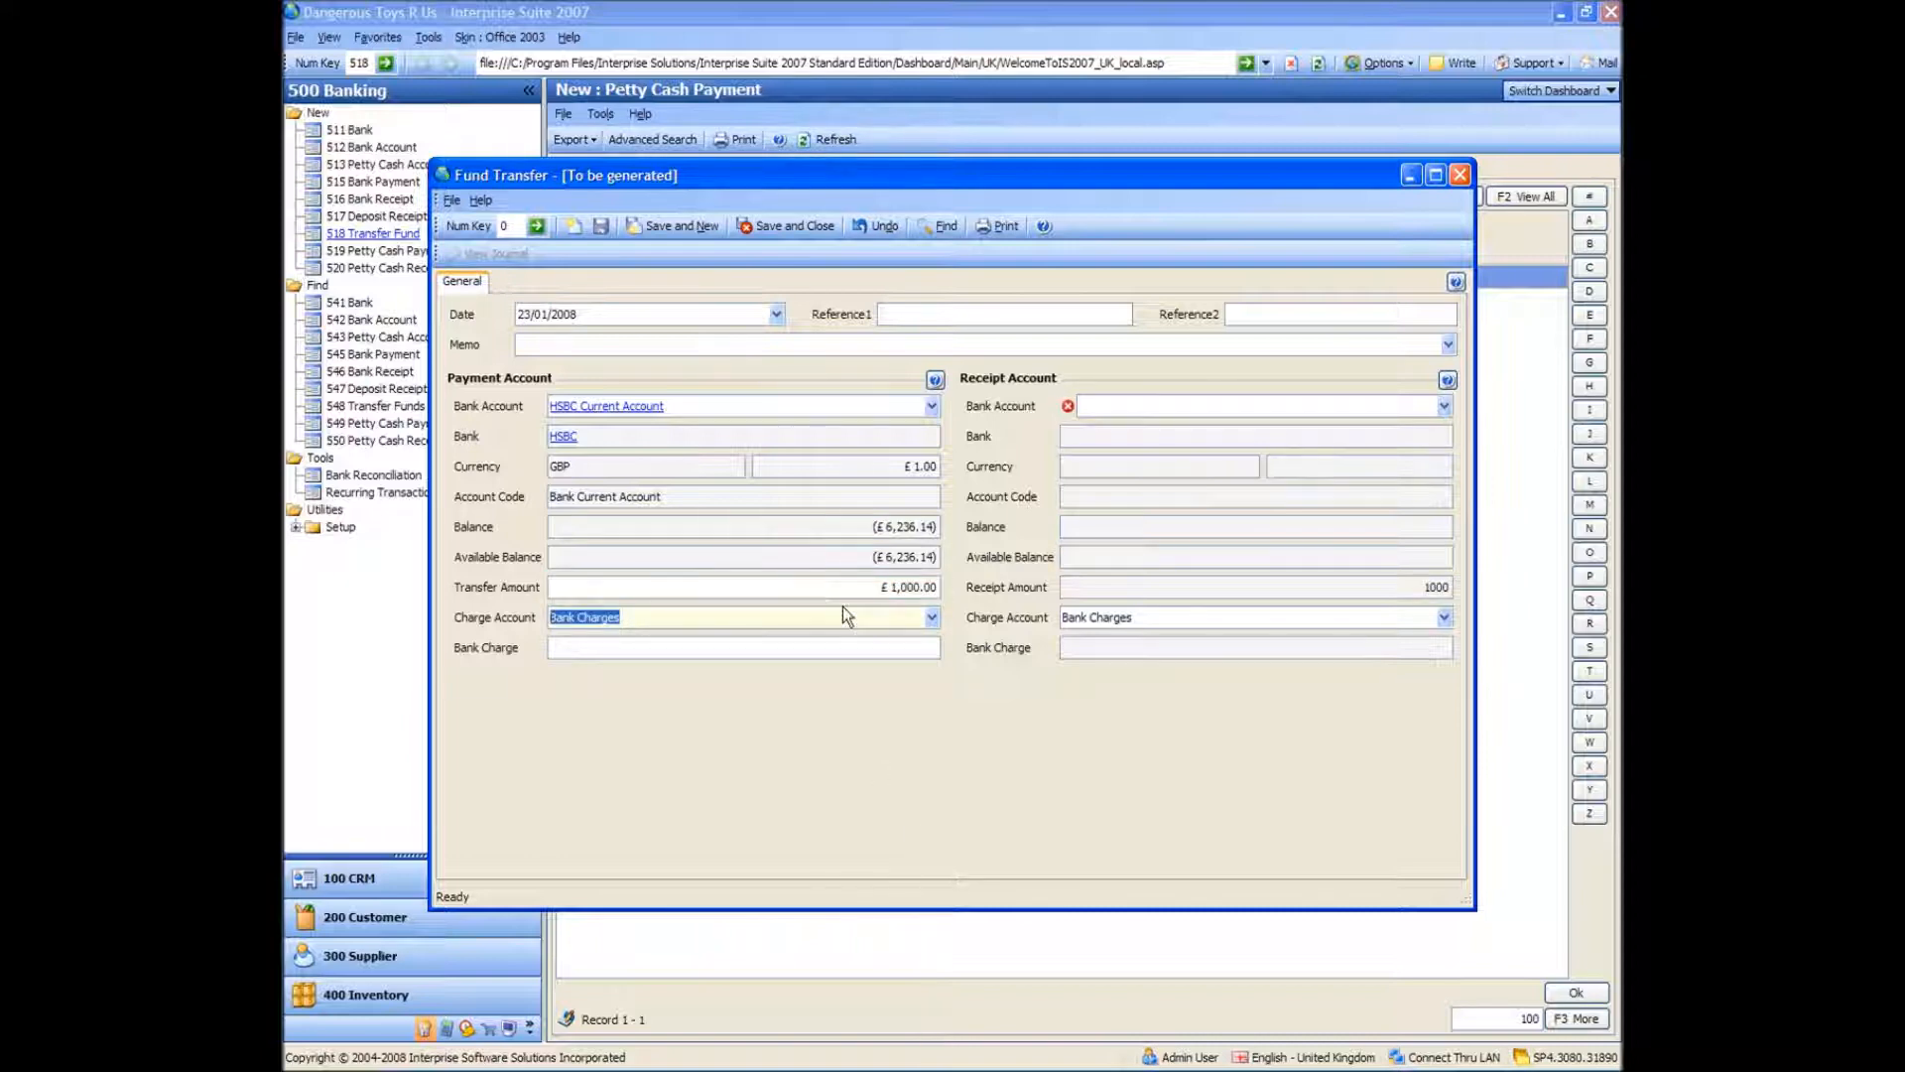
click(859, 585)
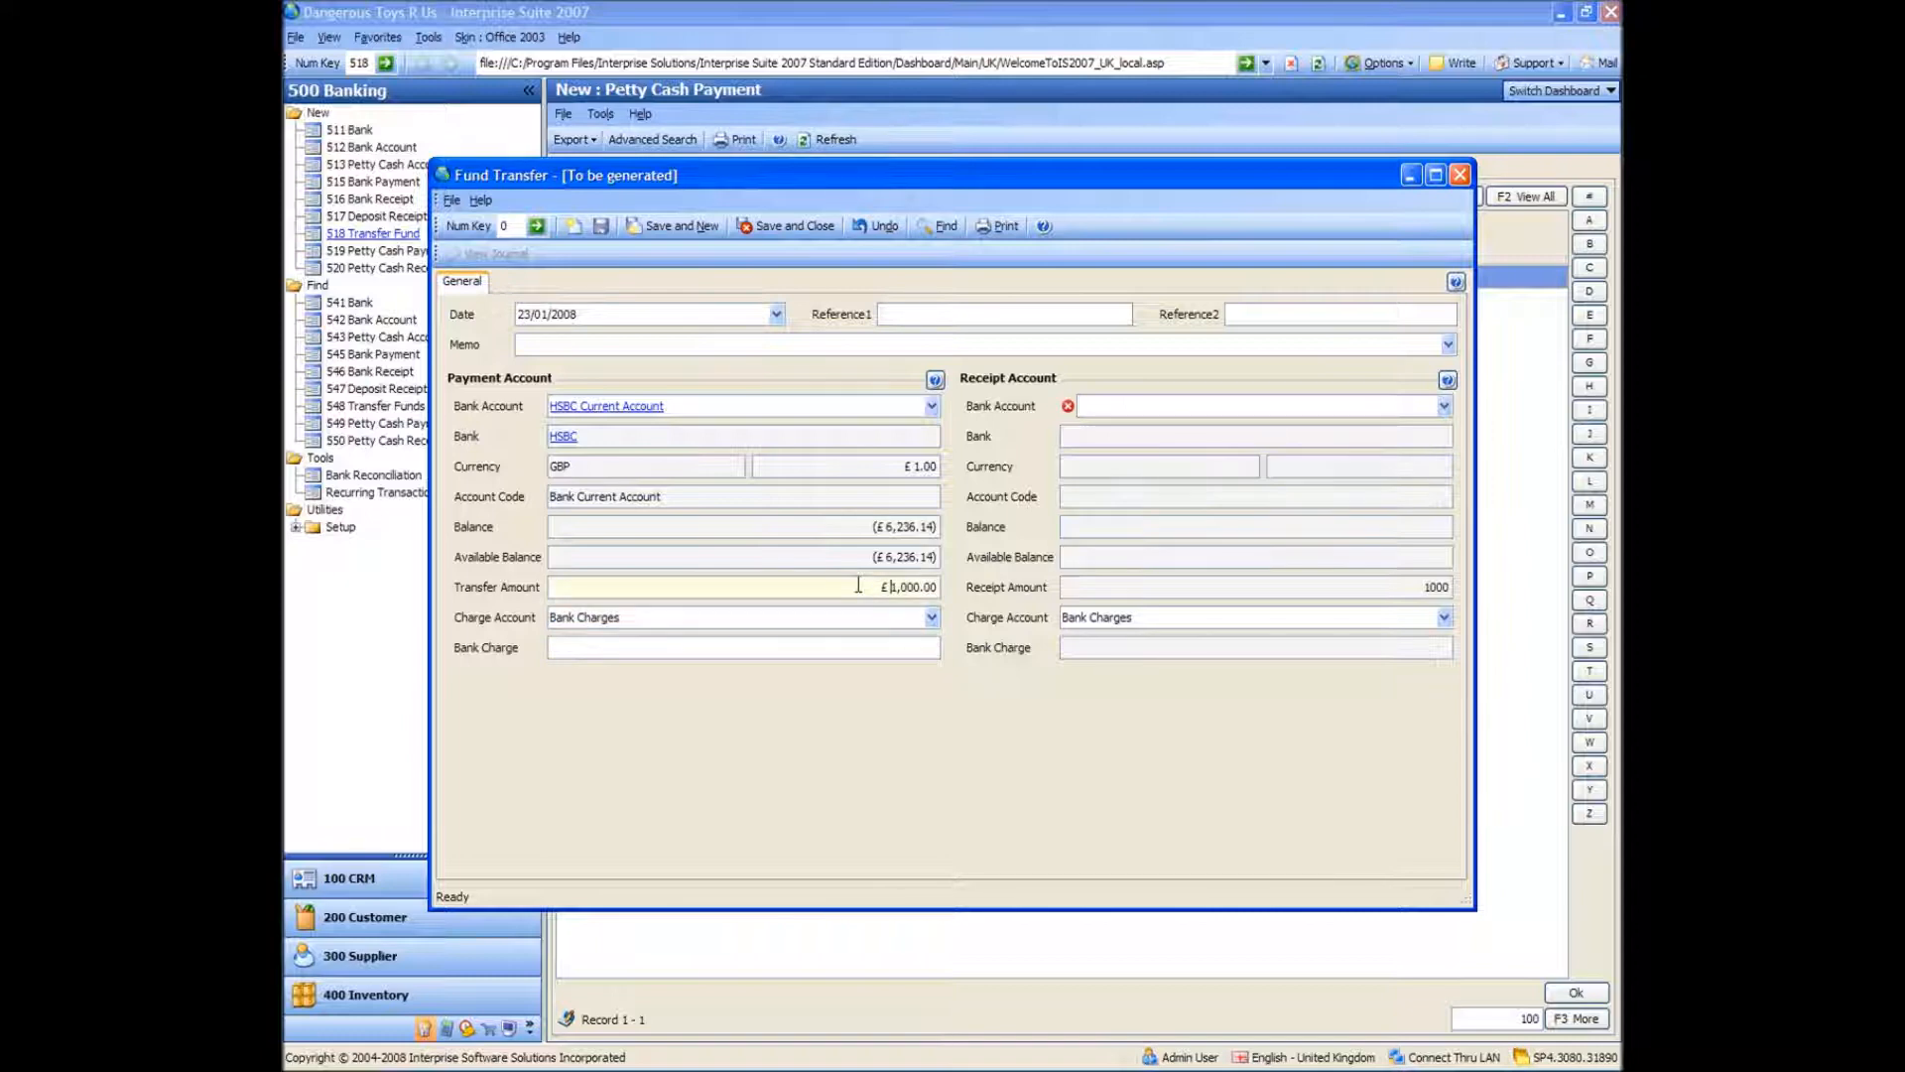
click(1445, 407)
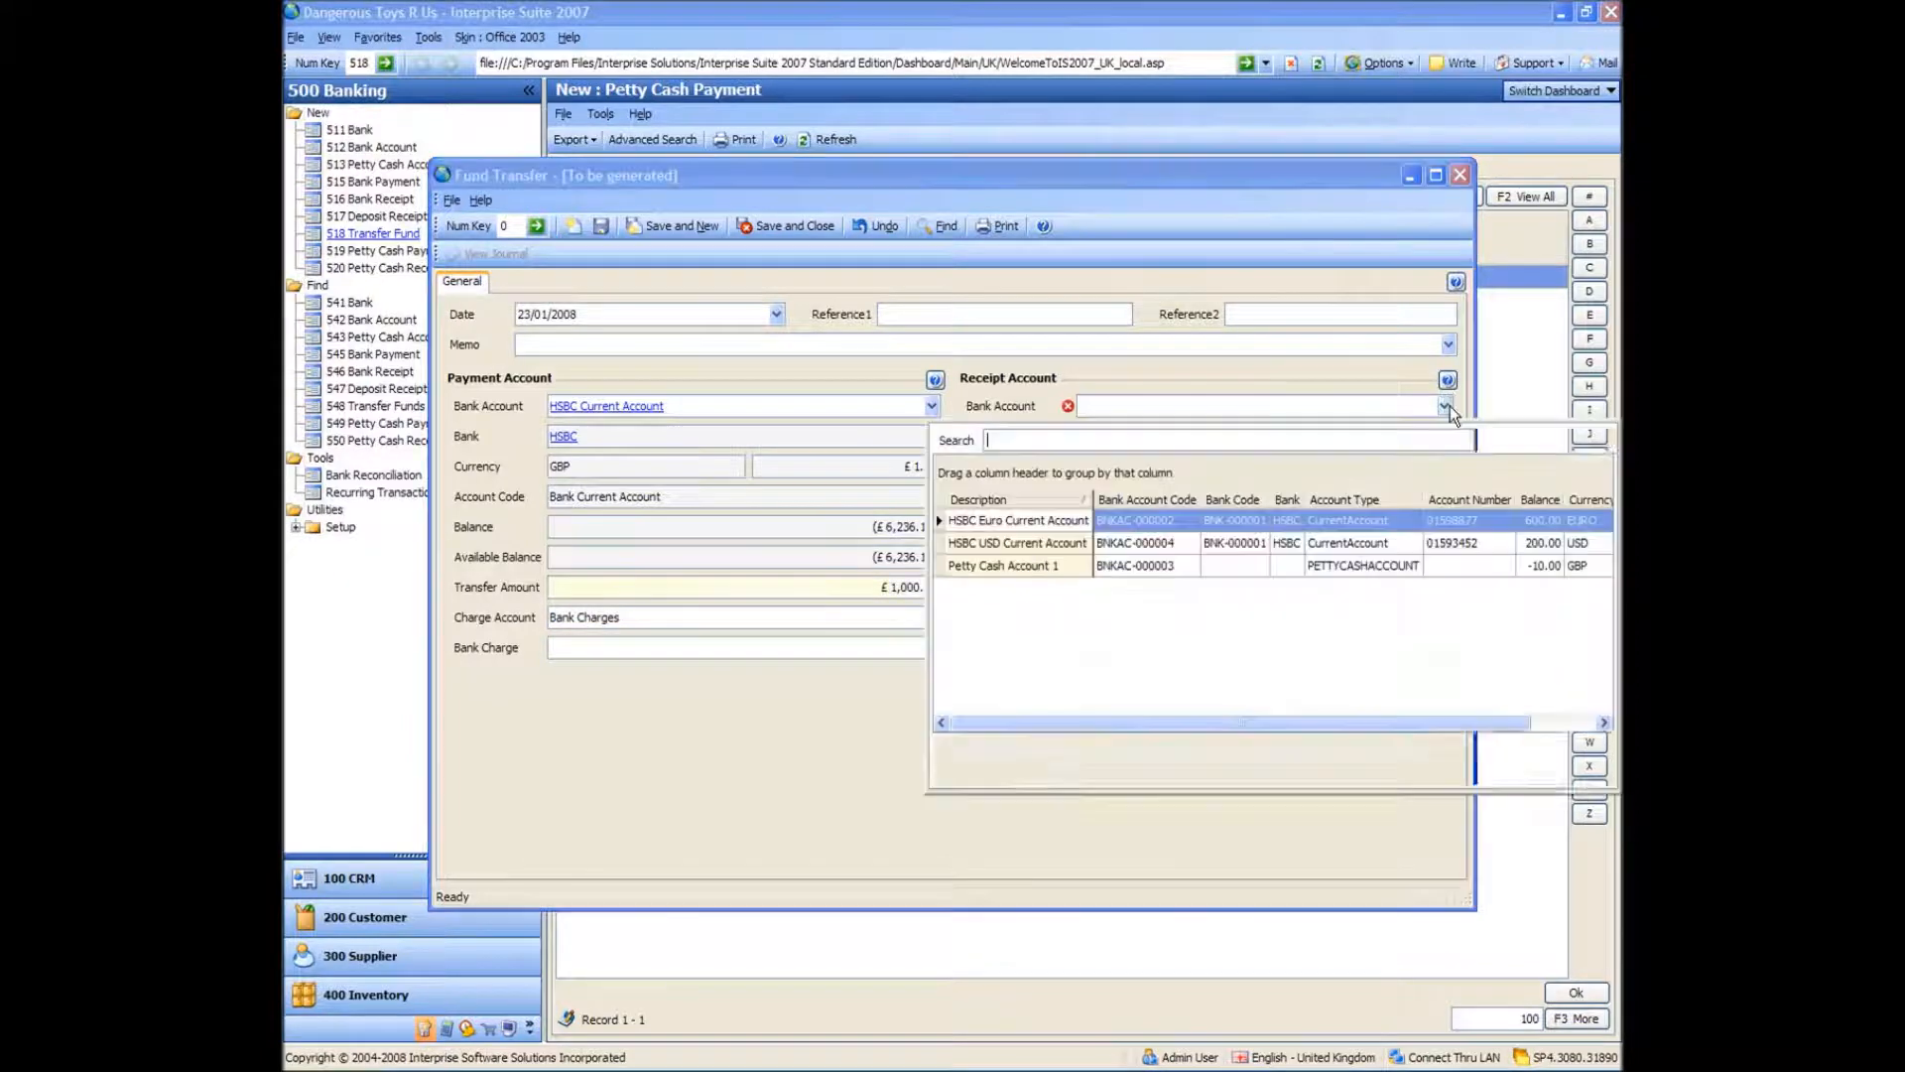
double_click(1007, 532)
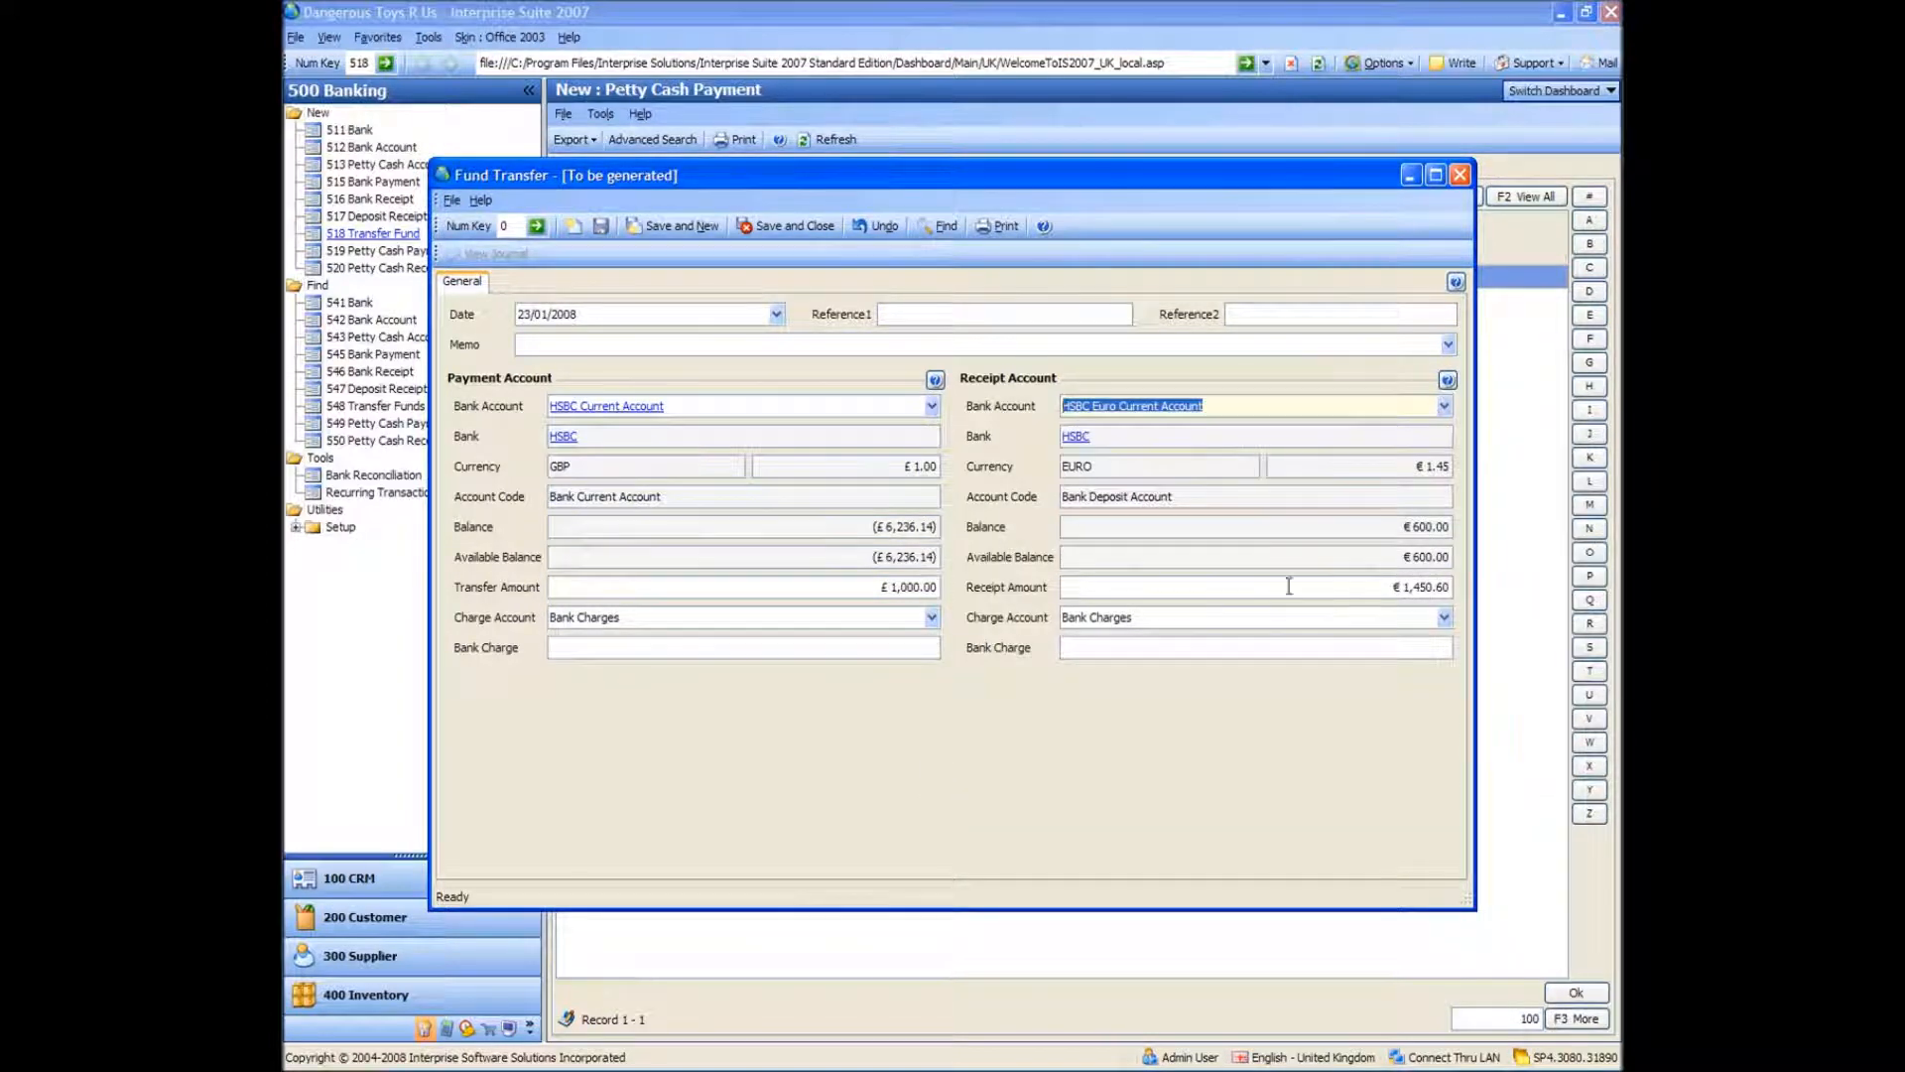
Set the transfer's receipt amount to €1,700 and its receipt-side bank charge to €10.00, then save and close the transfer
click(1348, 583)
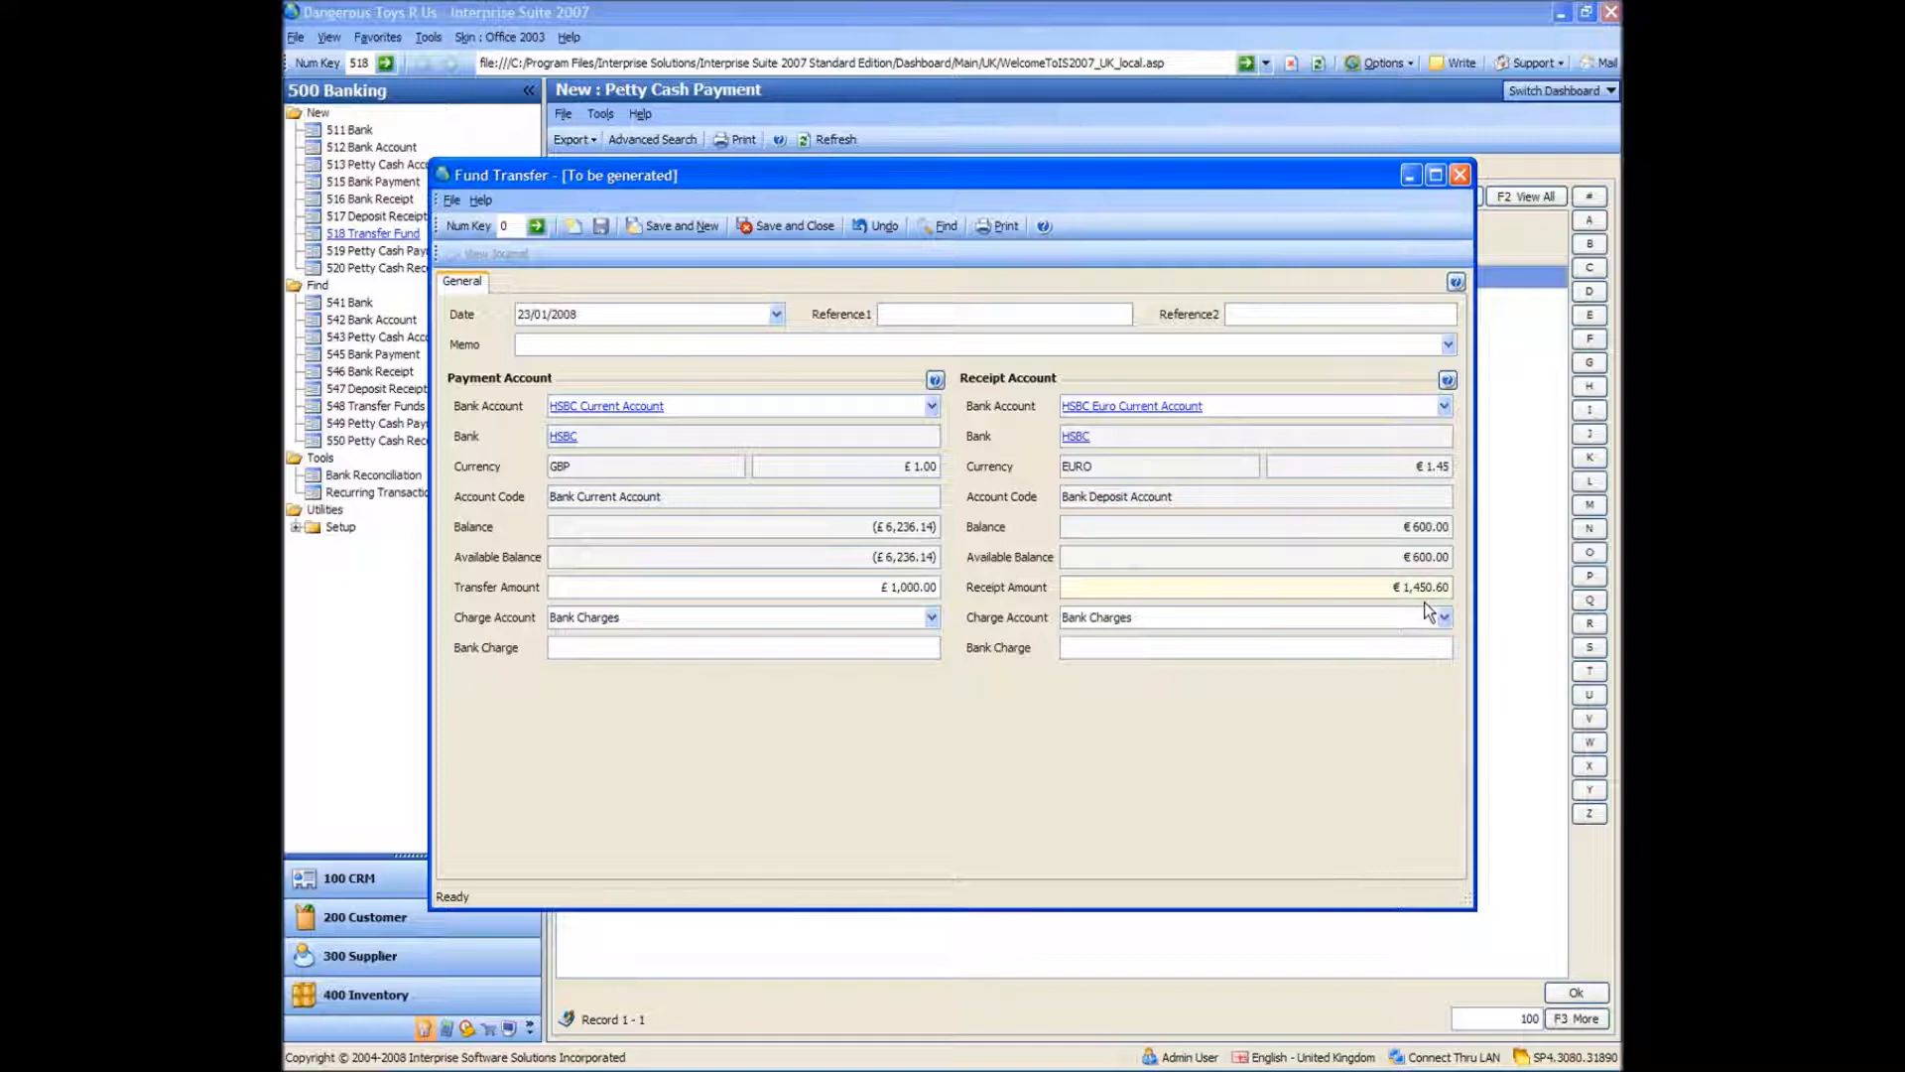
drag(1390, 590, 1598, 595)
text(1,700)
key(Tab)
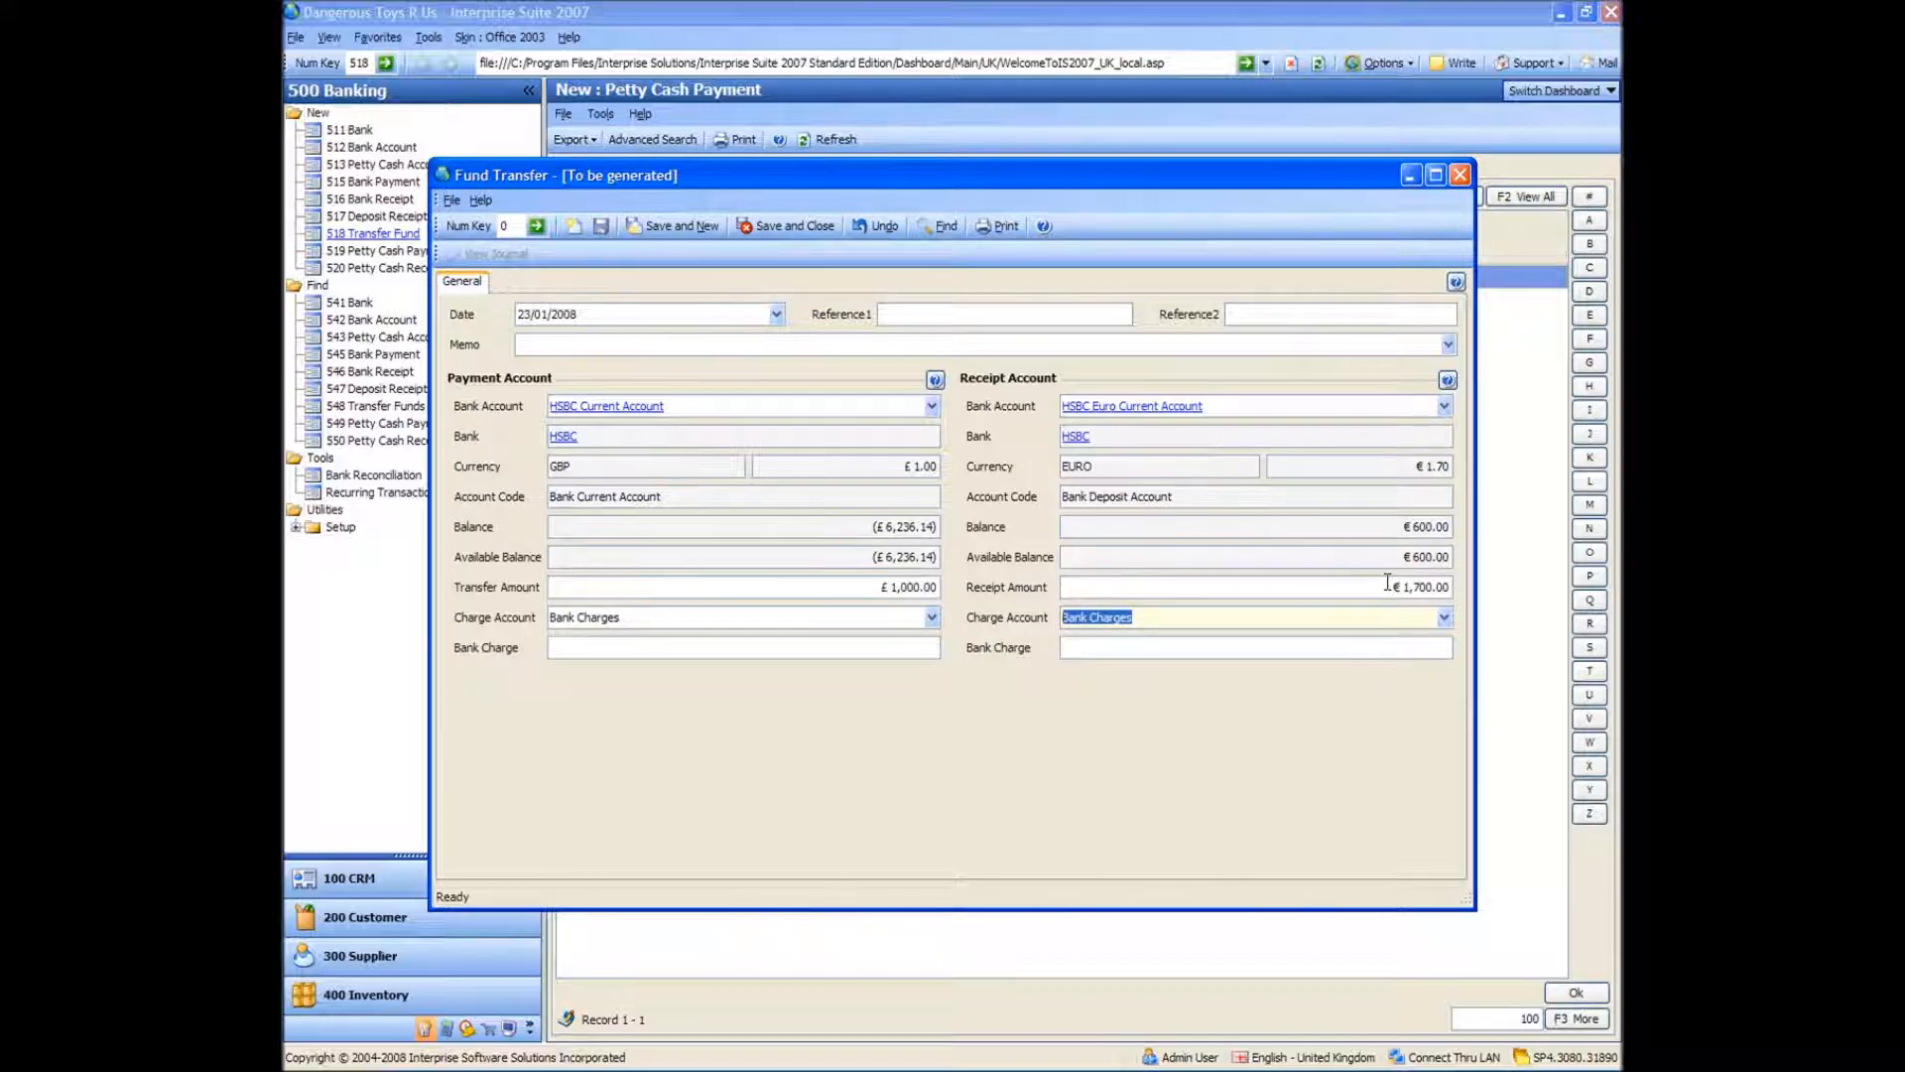
click(1287, 647)
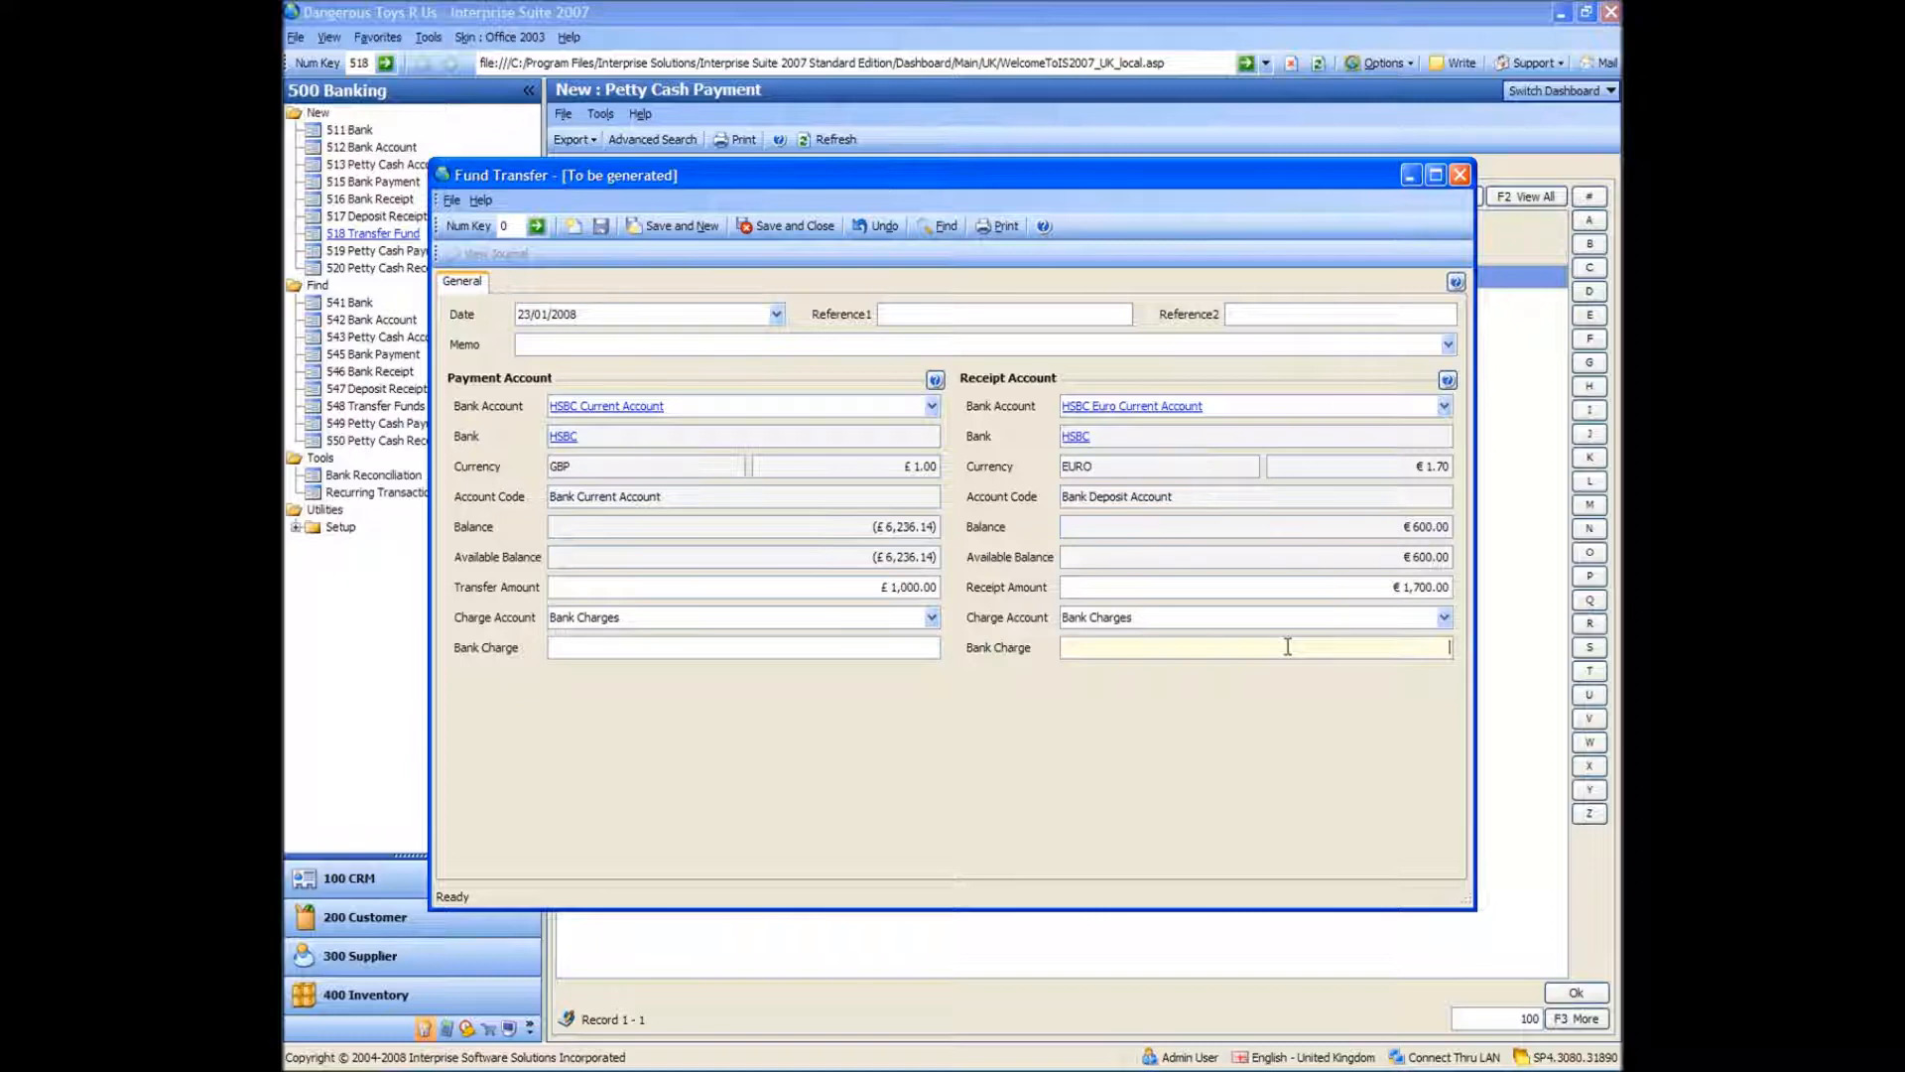
text(10.00)
click(601, 227)
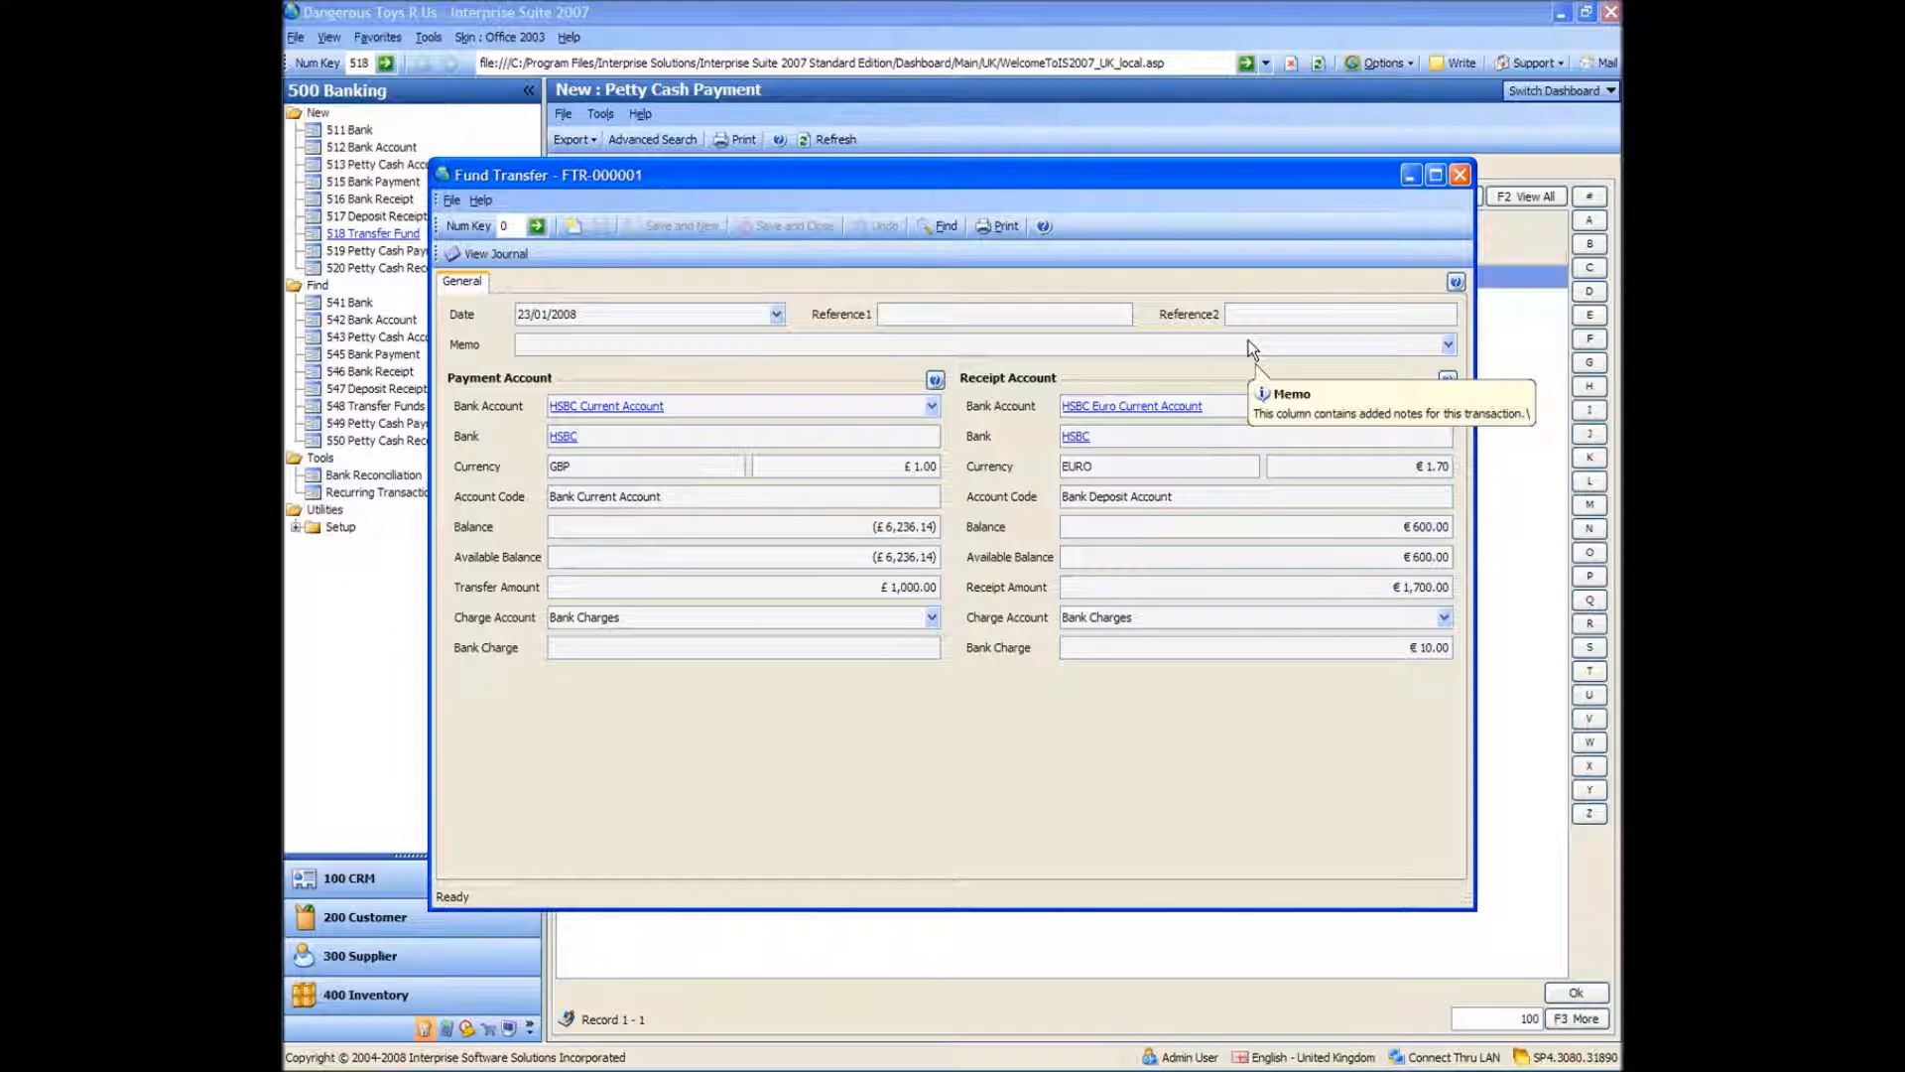
click(1456, 177)
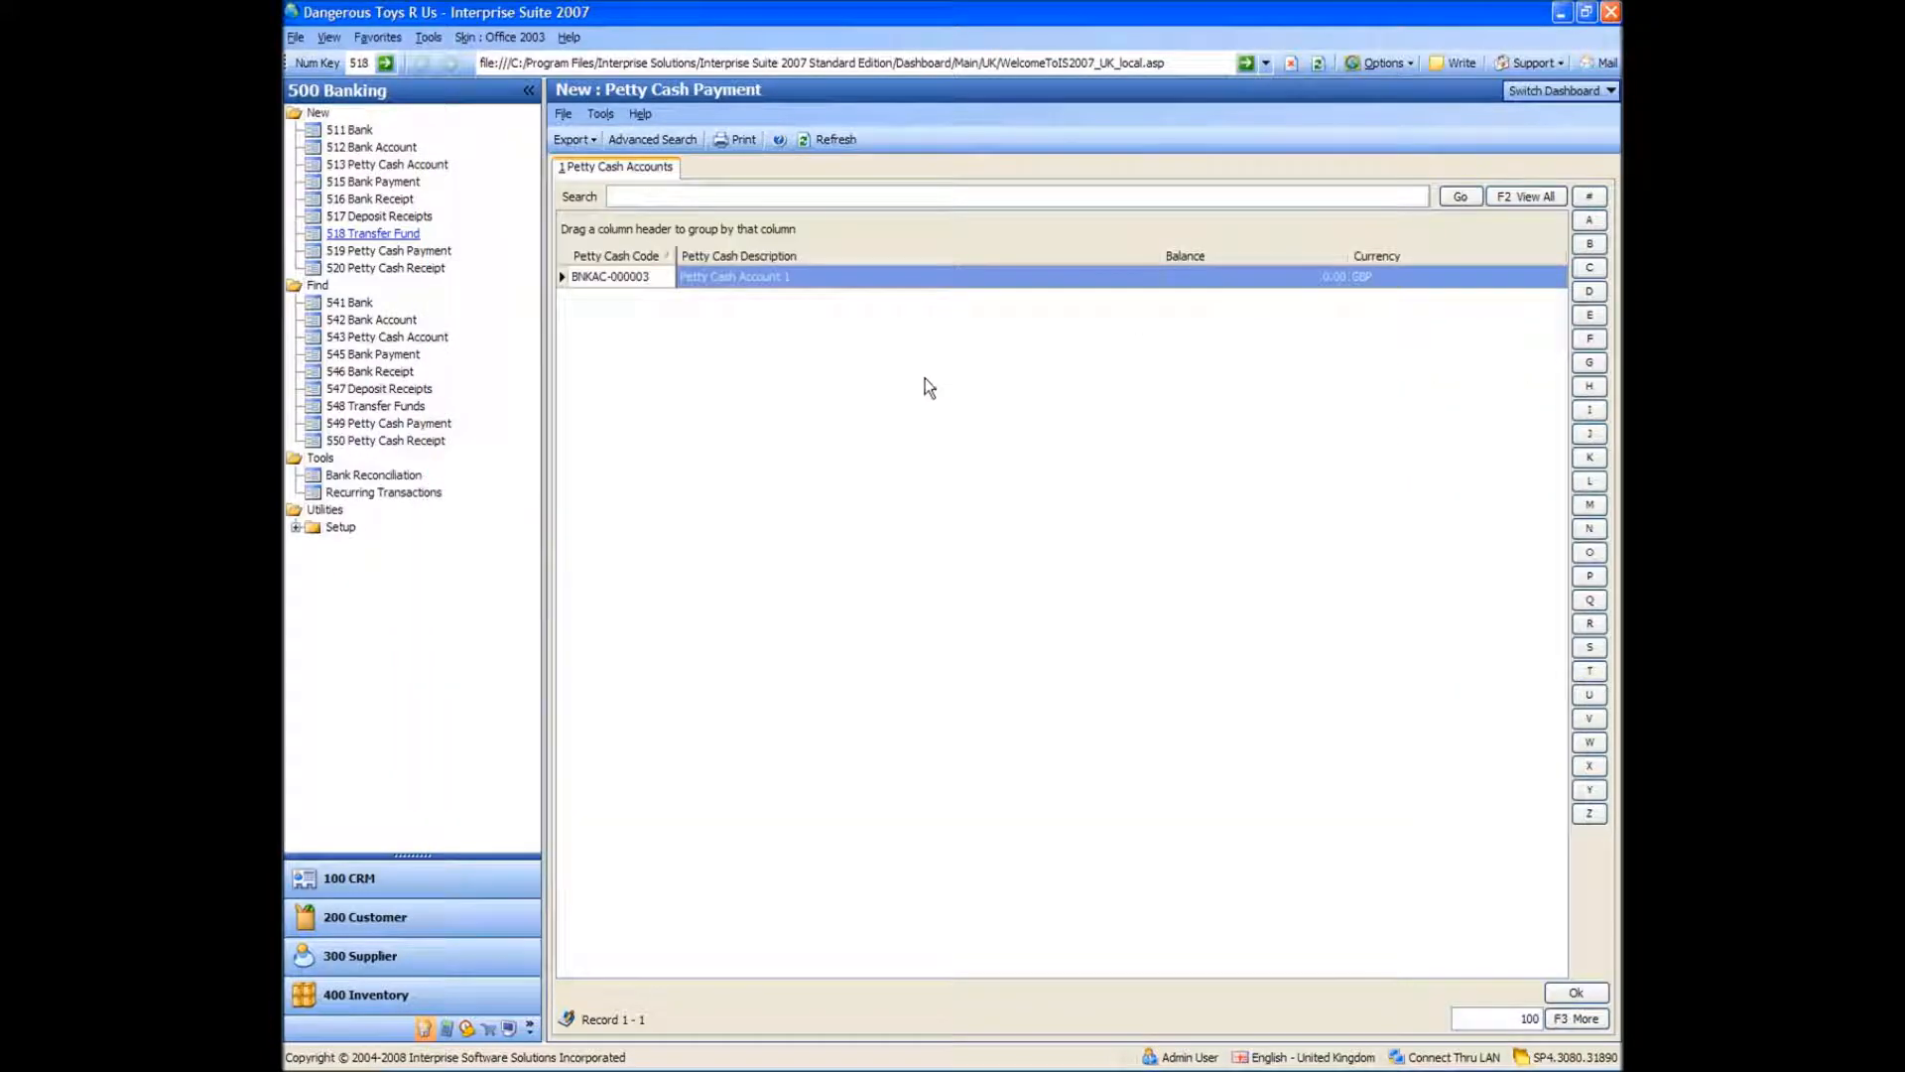
Record a second fund transfer of £100 from HSBC Current Account to Petty Cash Account 1, then save and close it
click(375, 234)
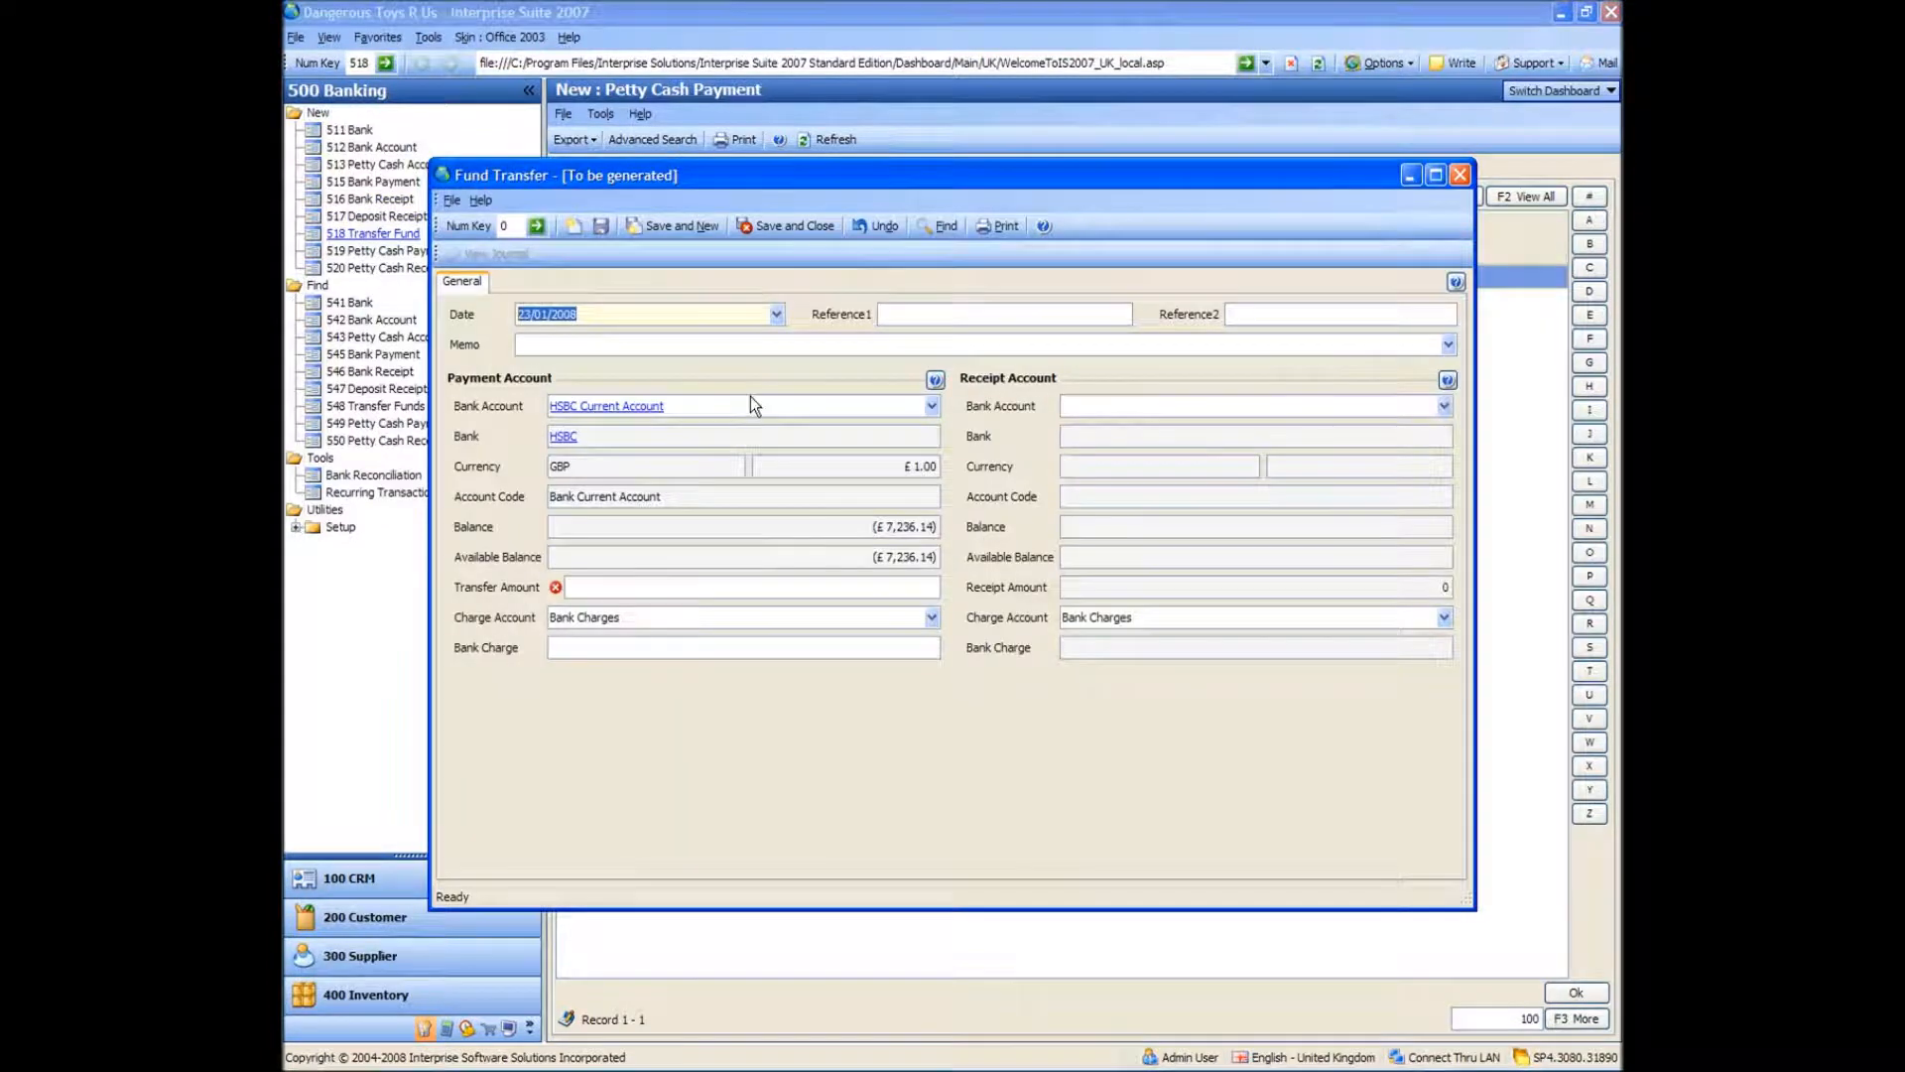
click(759, 588)
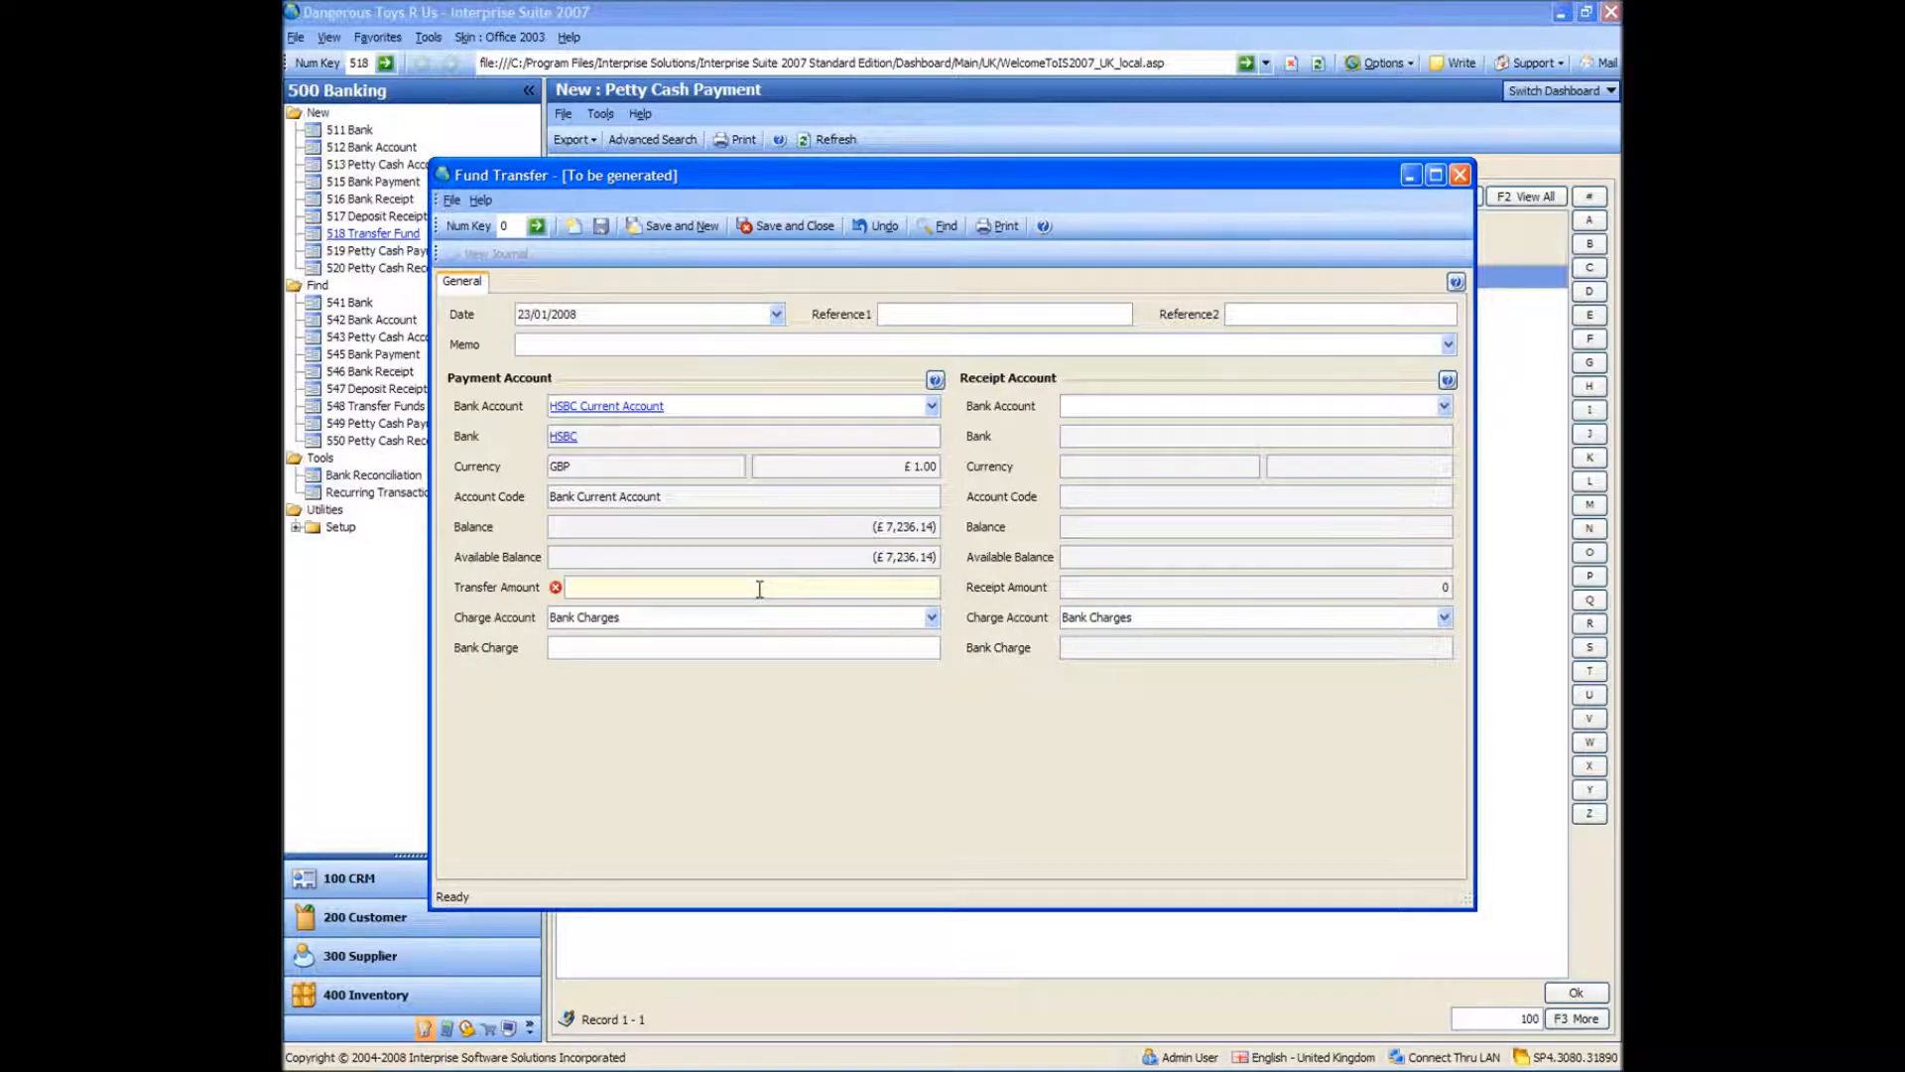
text(10)
text(00)
key(Tab)
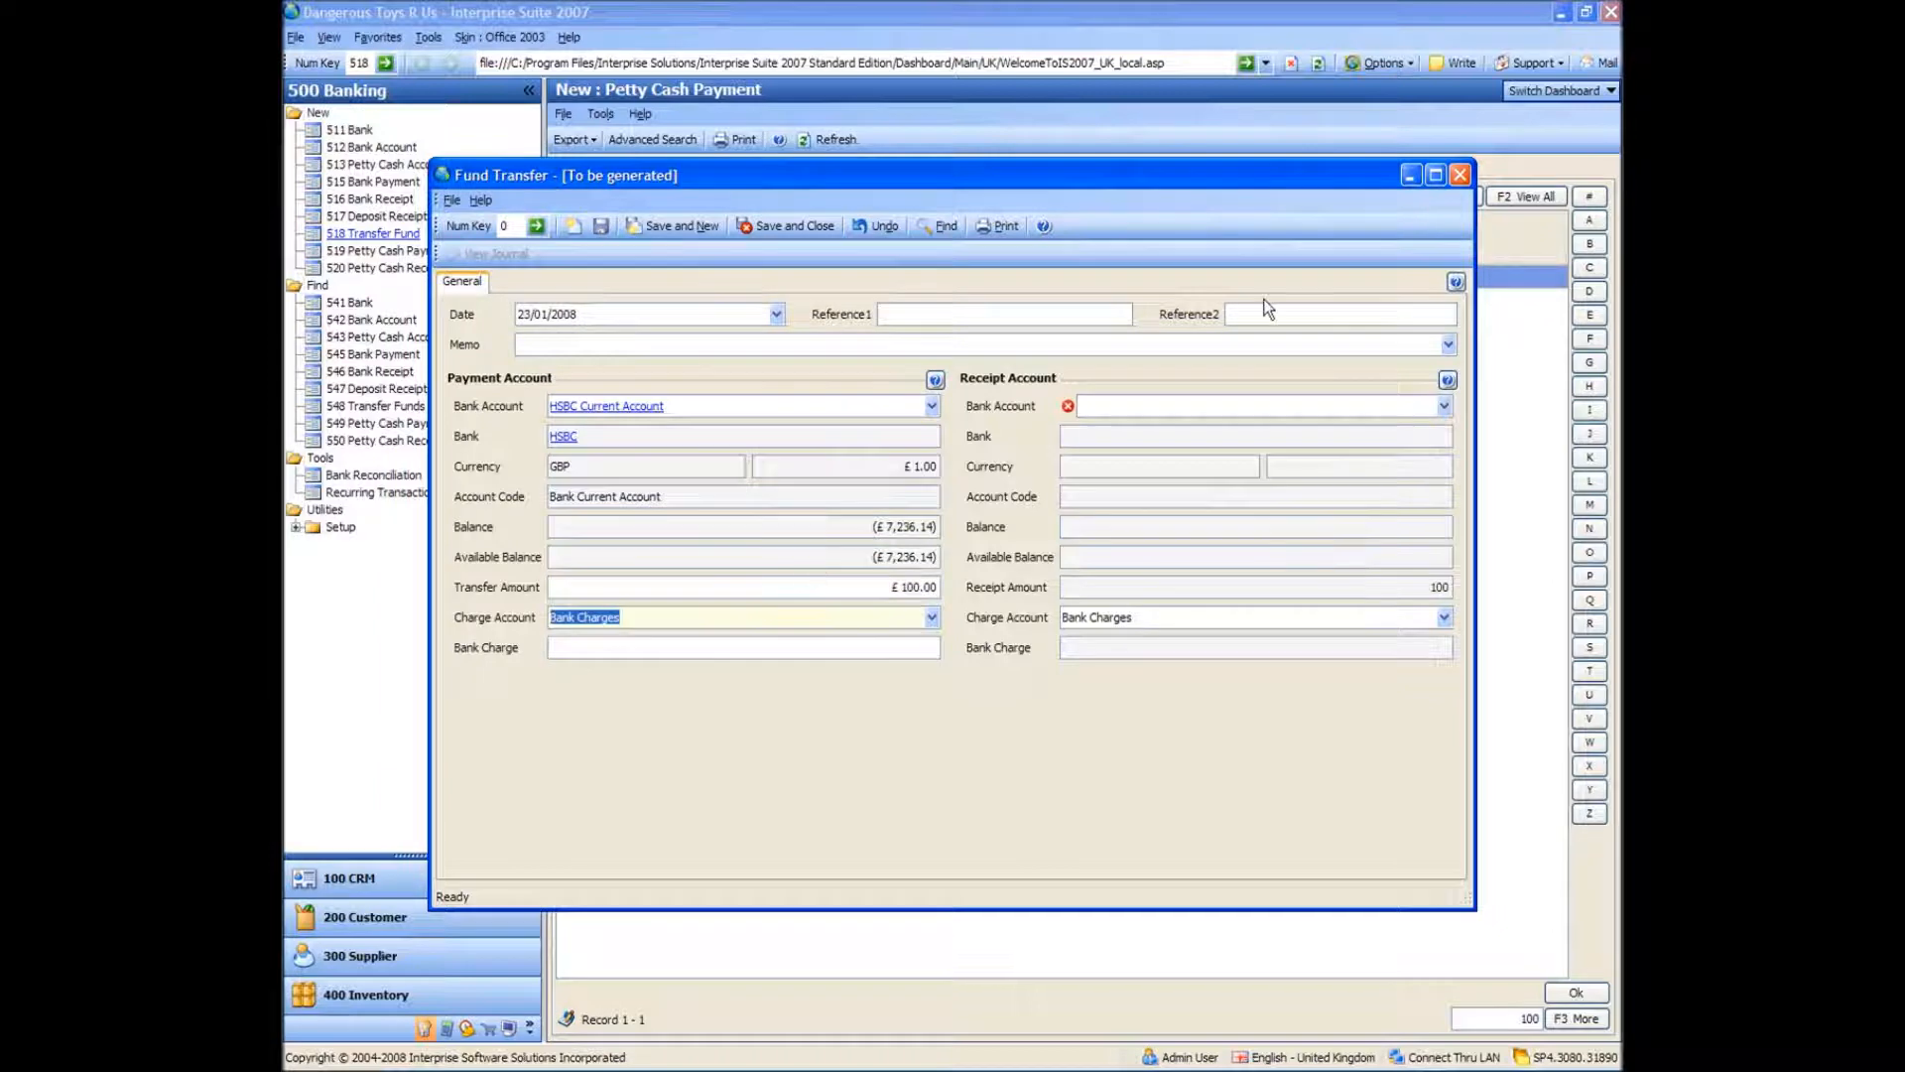
click(1453, 409)
click(1445, 404)
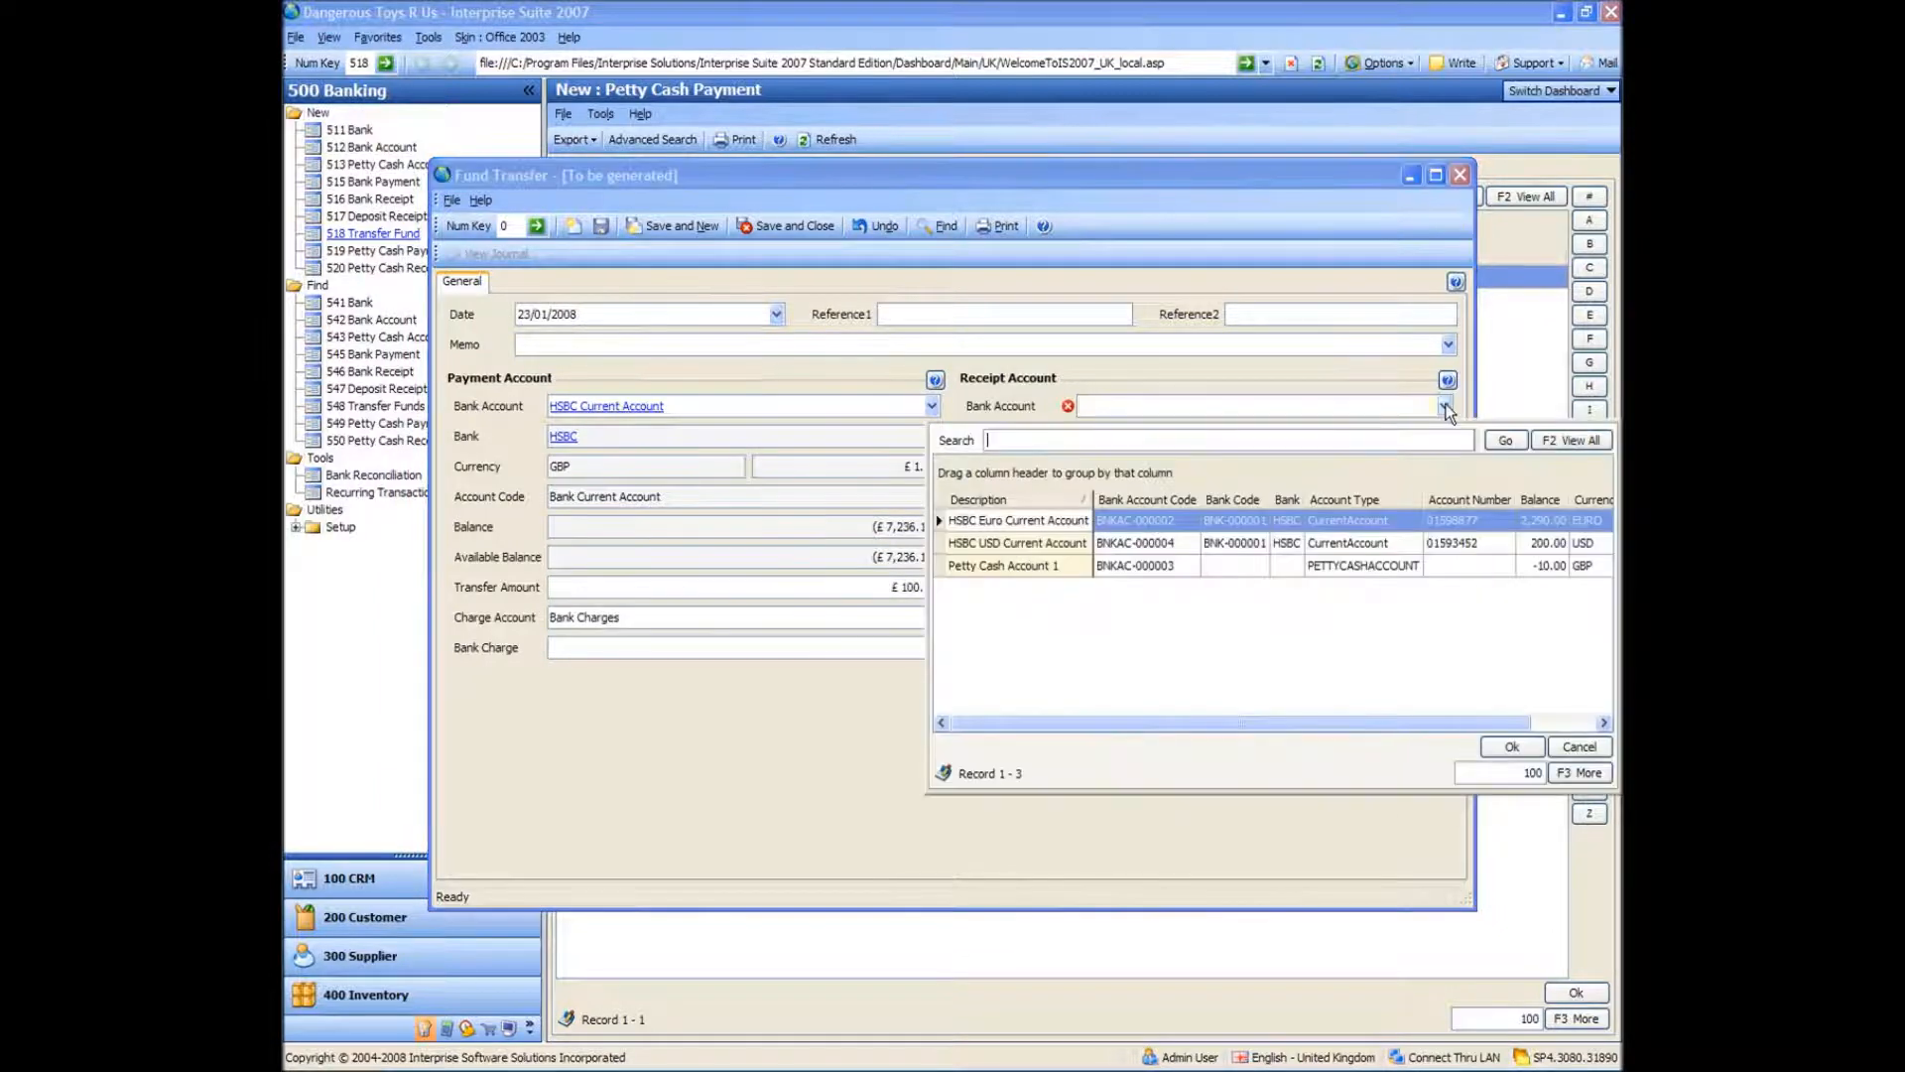
double_click(1015, 565)
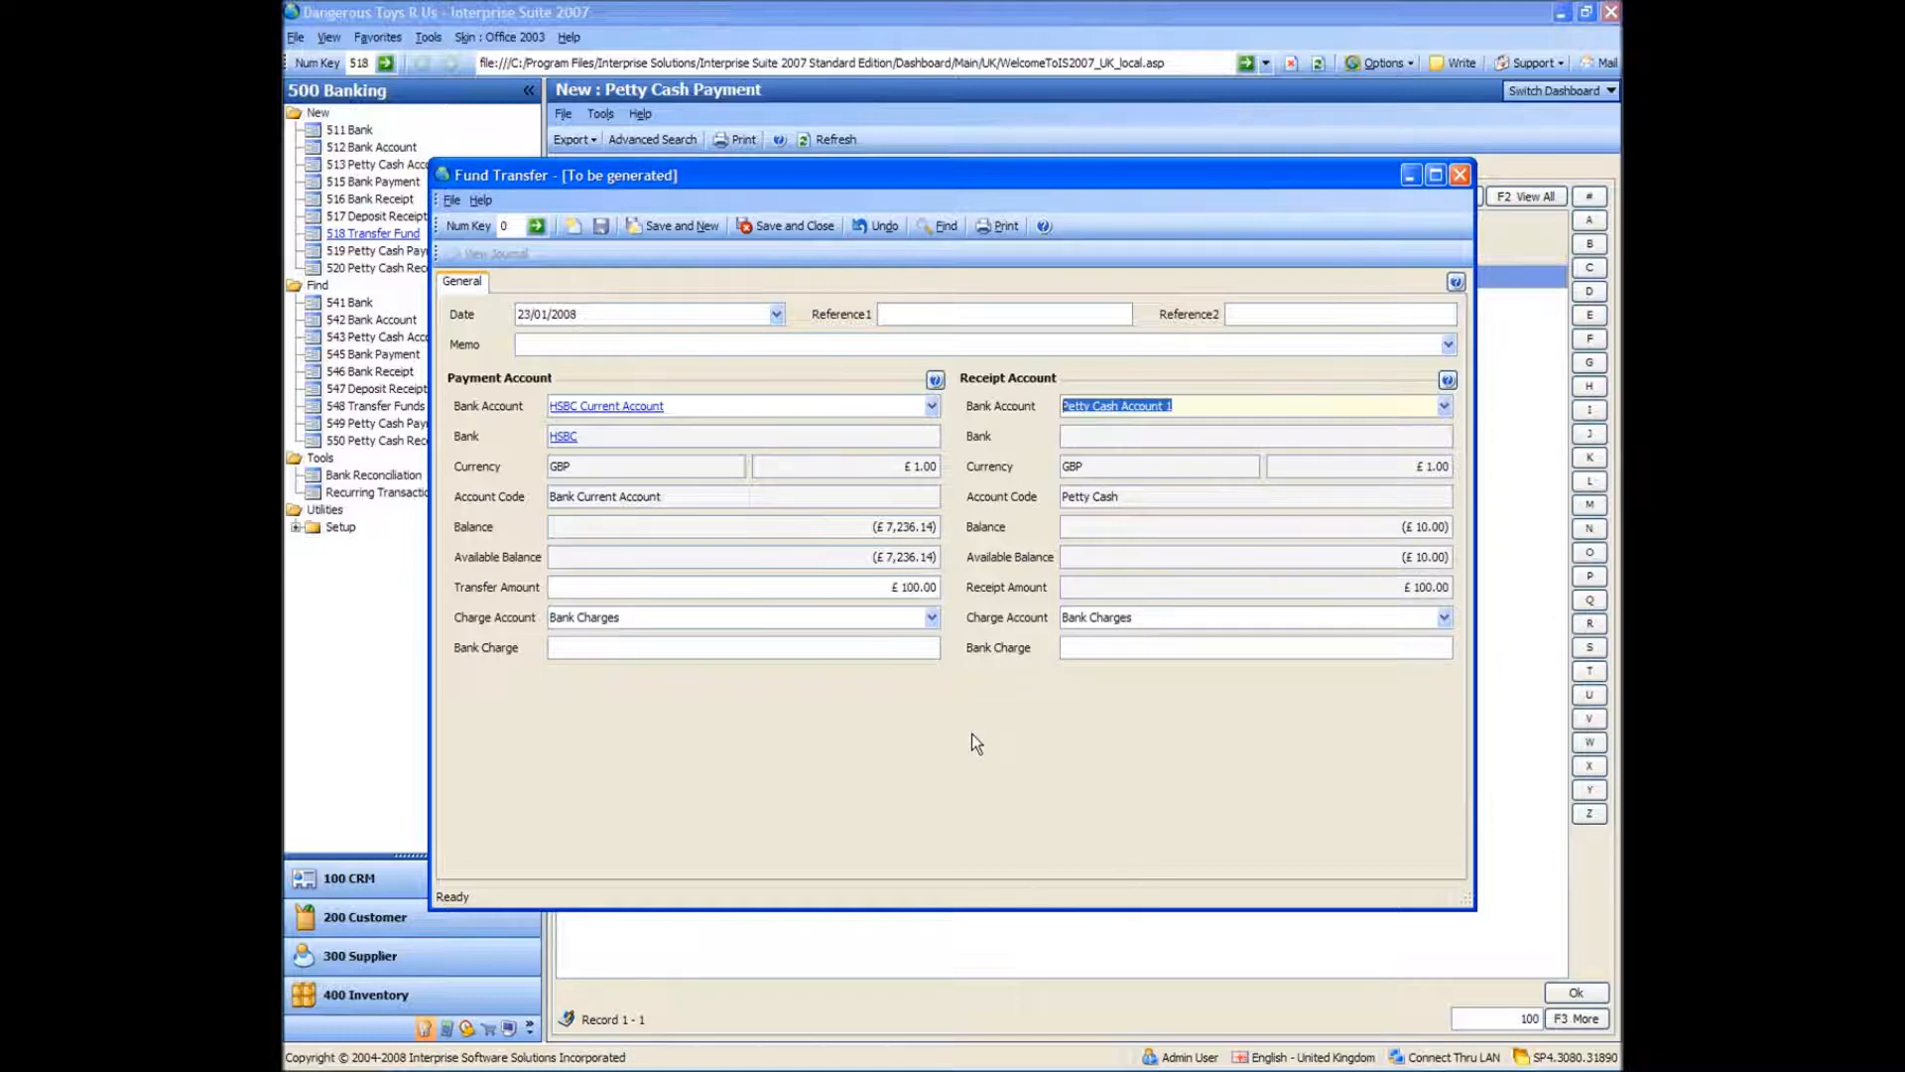
click(601, 227)
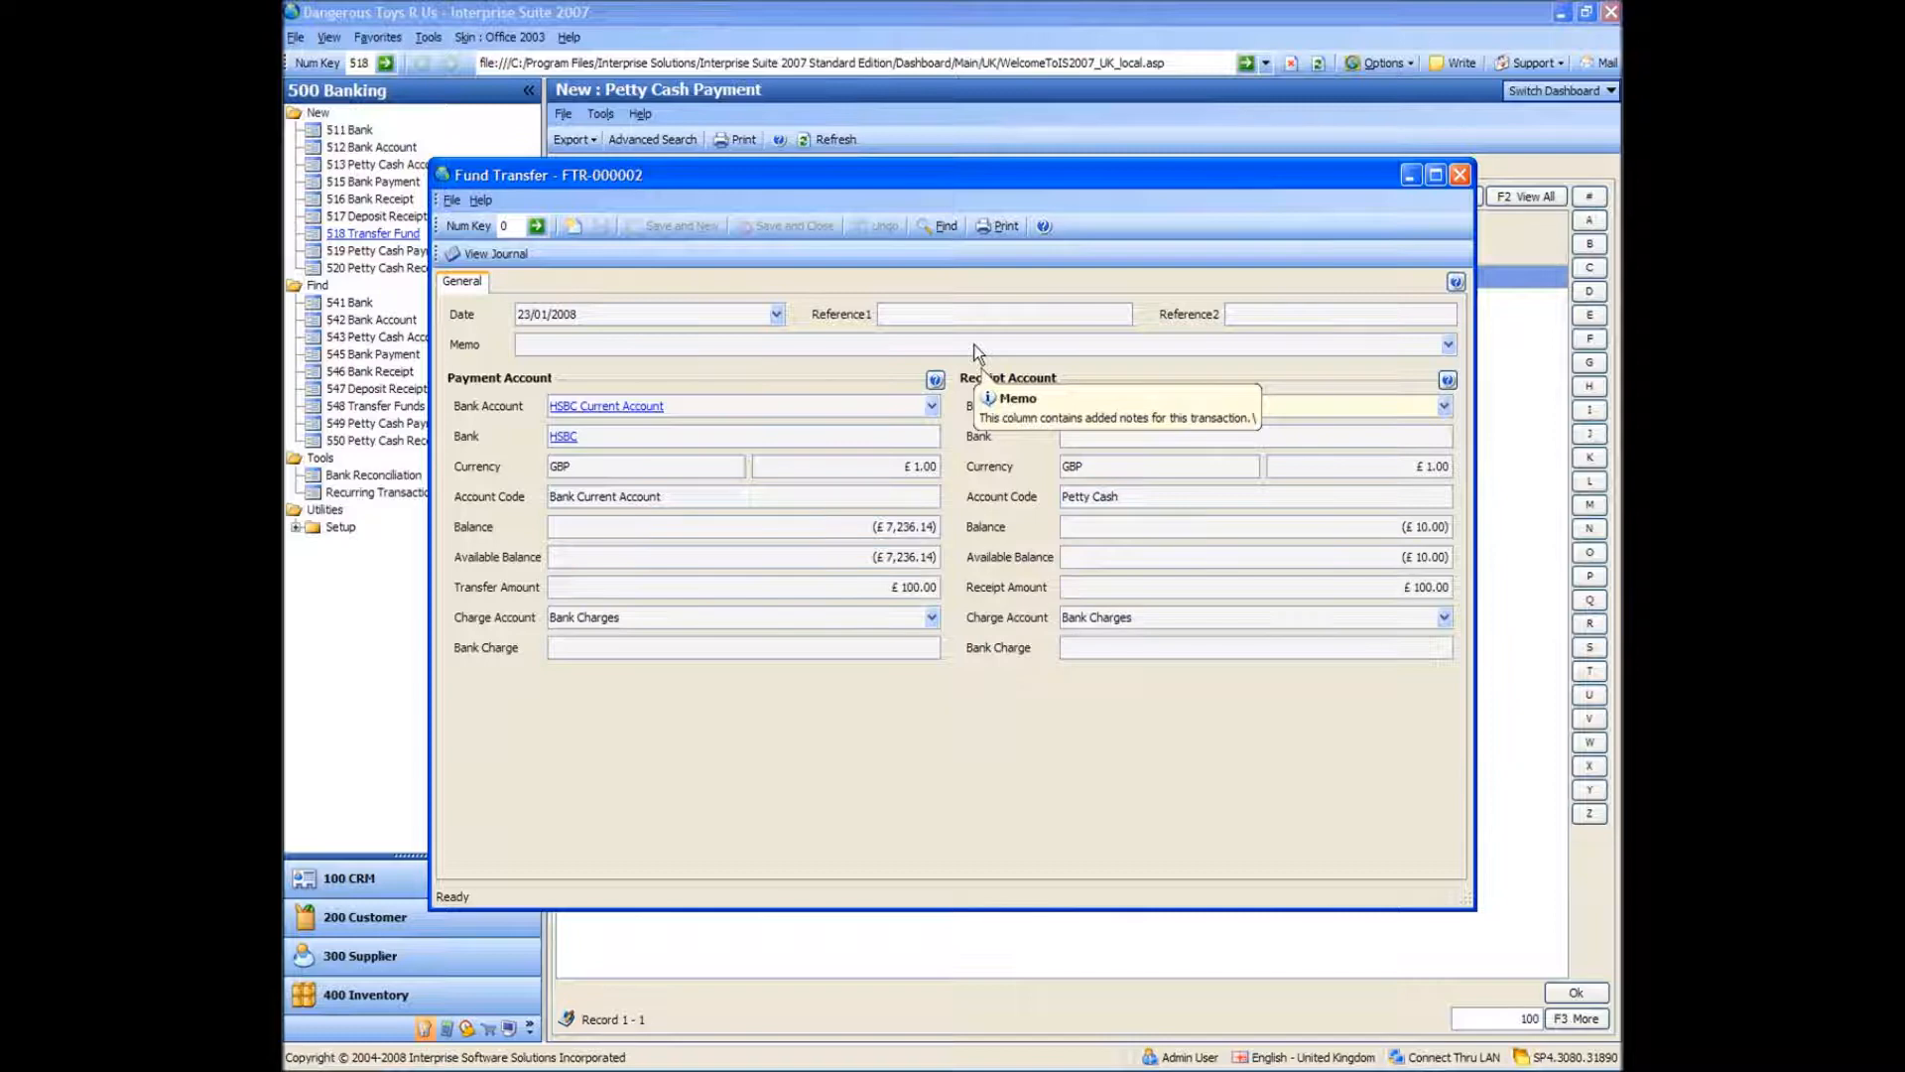
click(1460, 175)
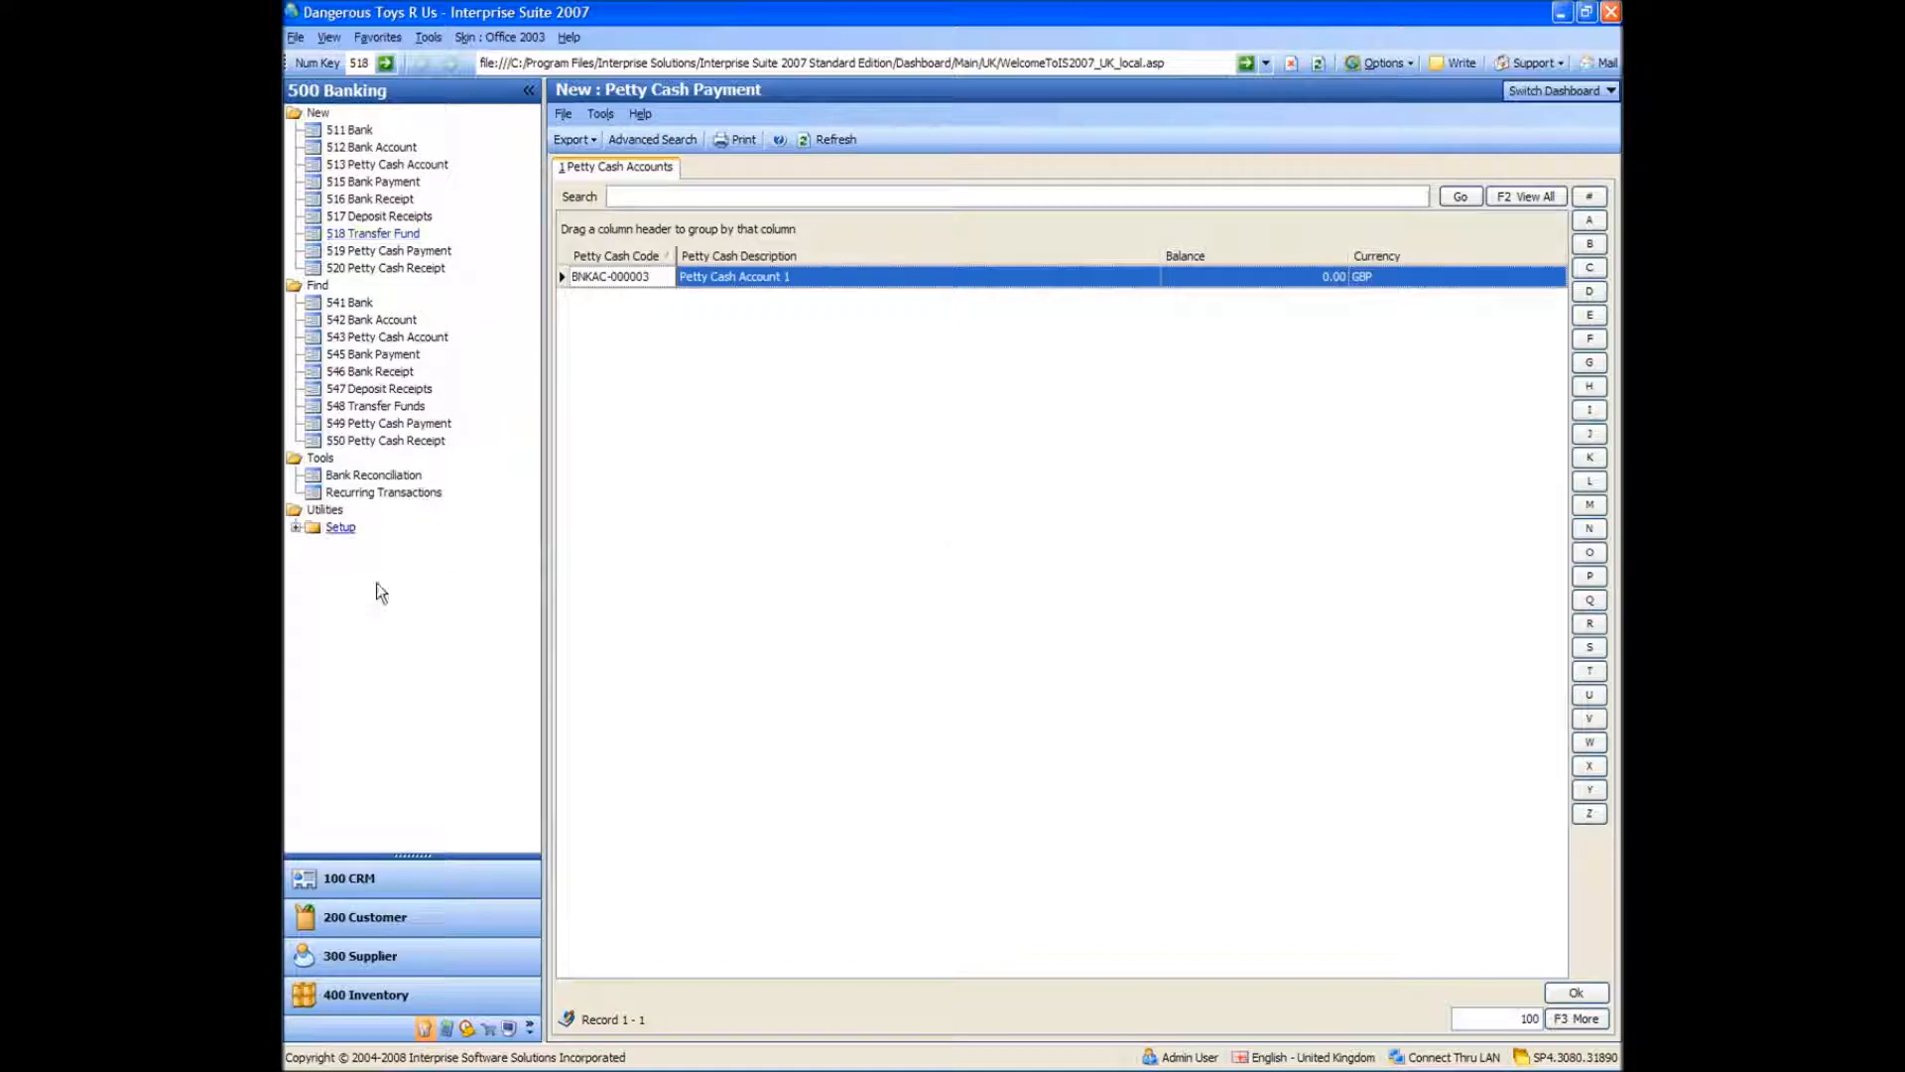
In the Customer module, record a £100 customer receipt from A Toy Customer UK Ltd as Undeposited, then save and close it
click(433, 920)
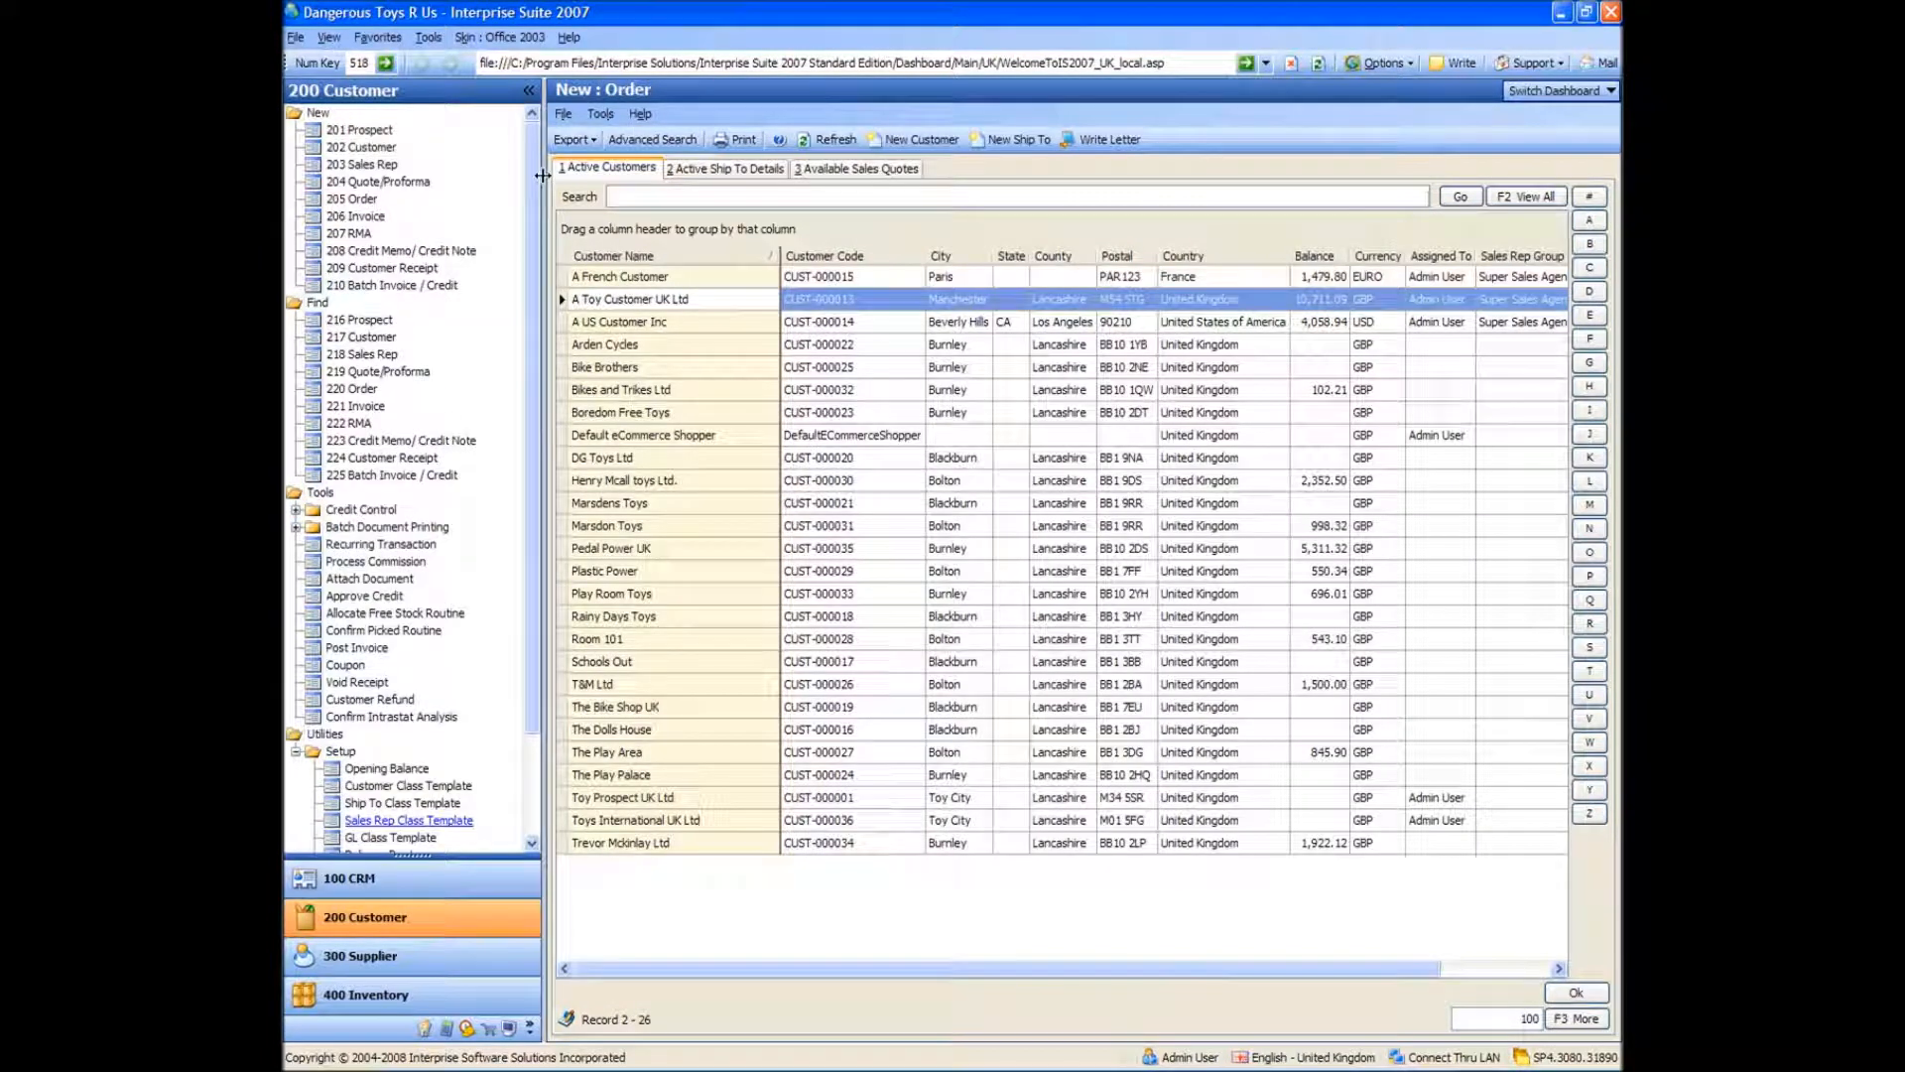
click(364, 270)
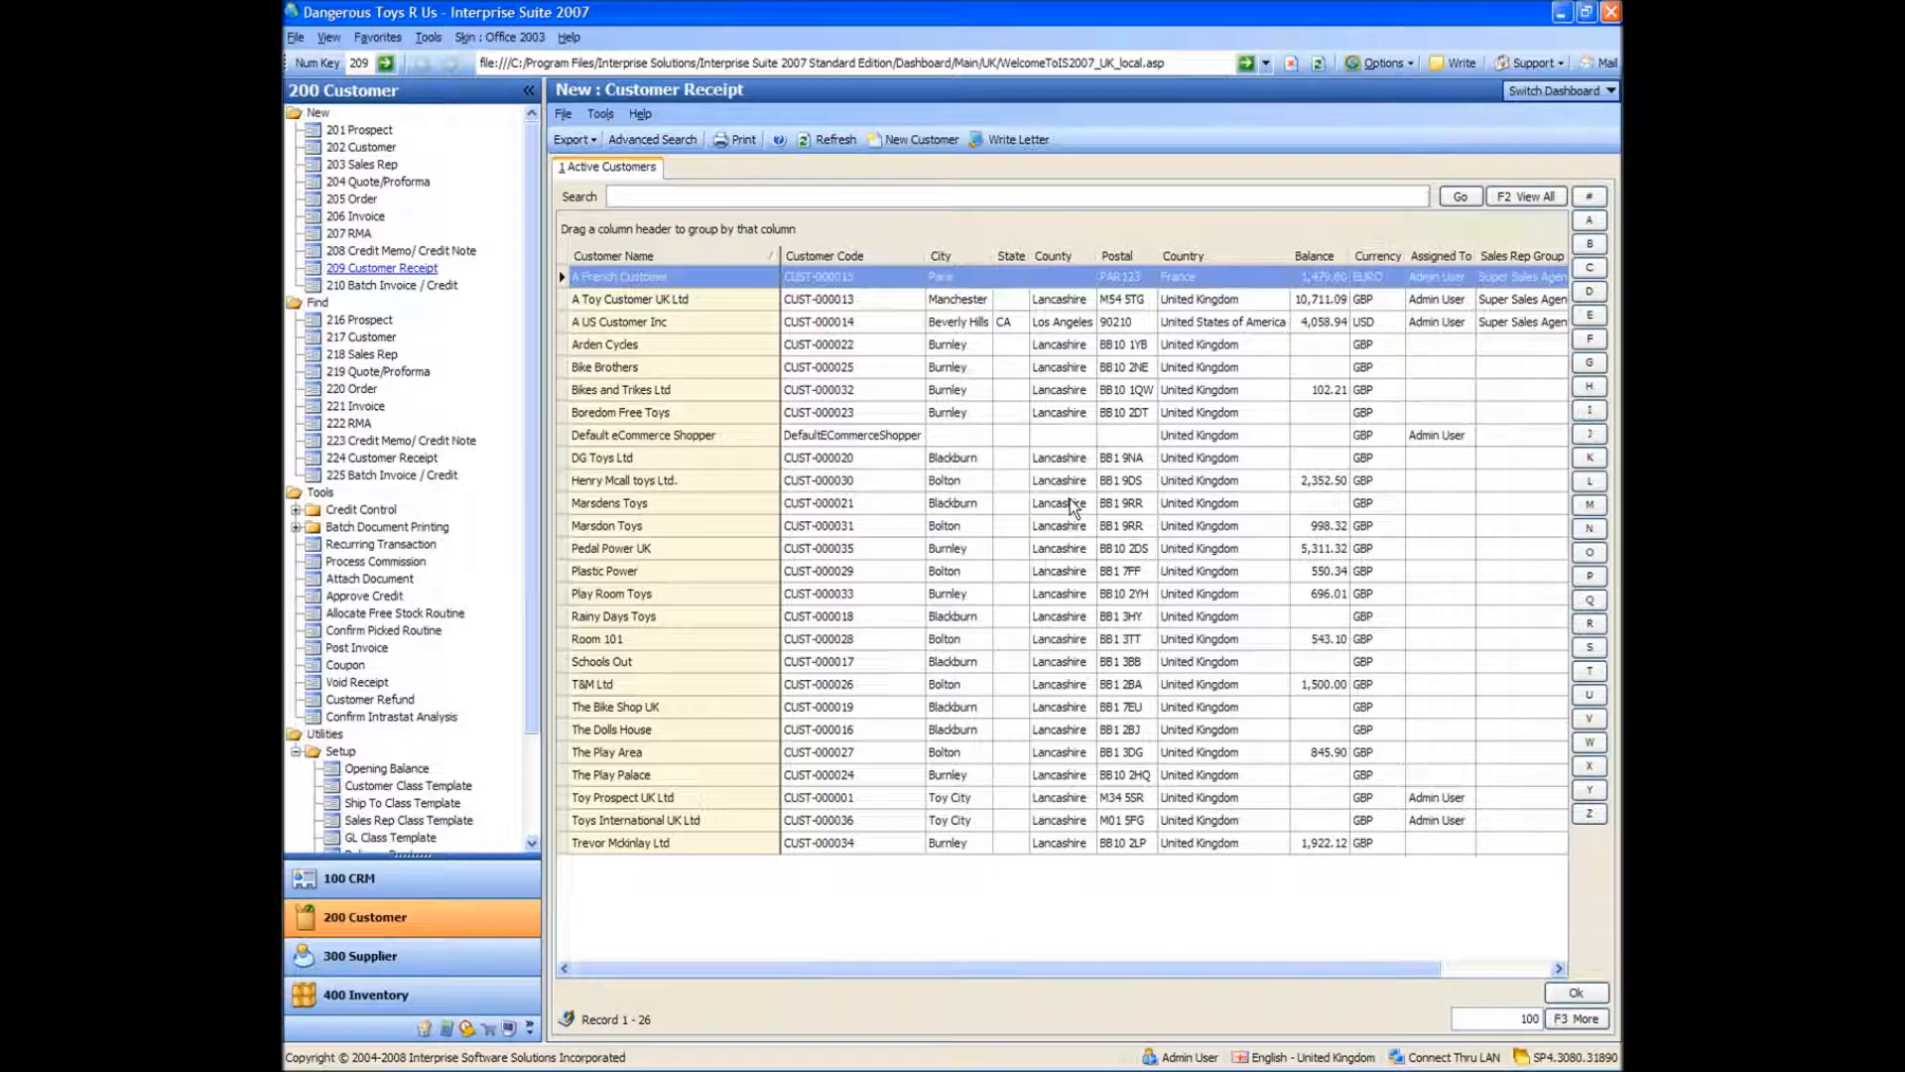
click(638, 299)
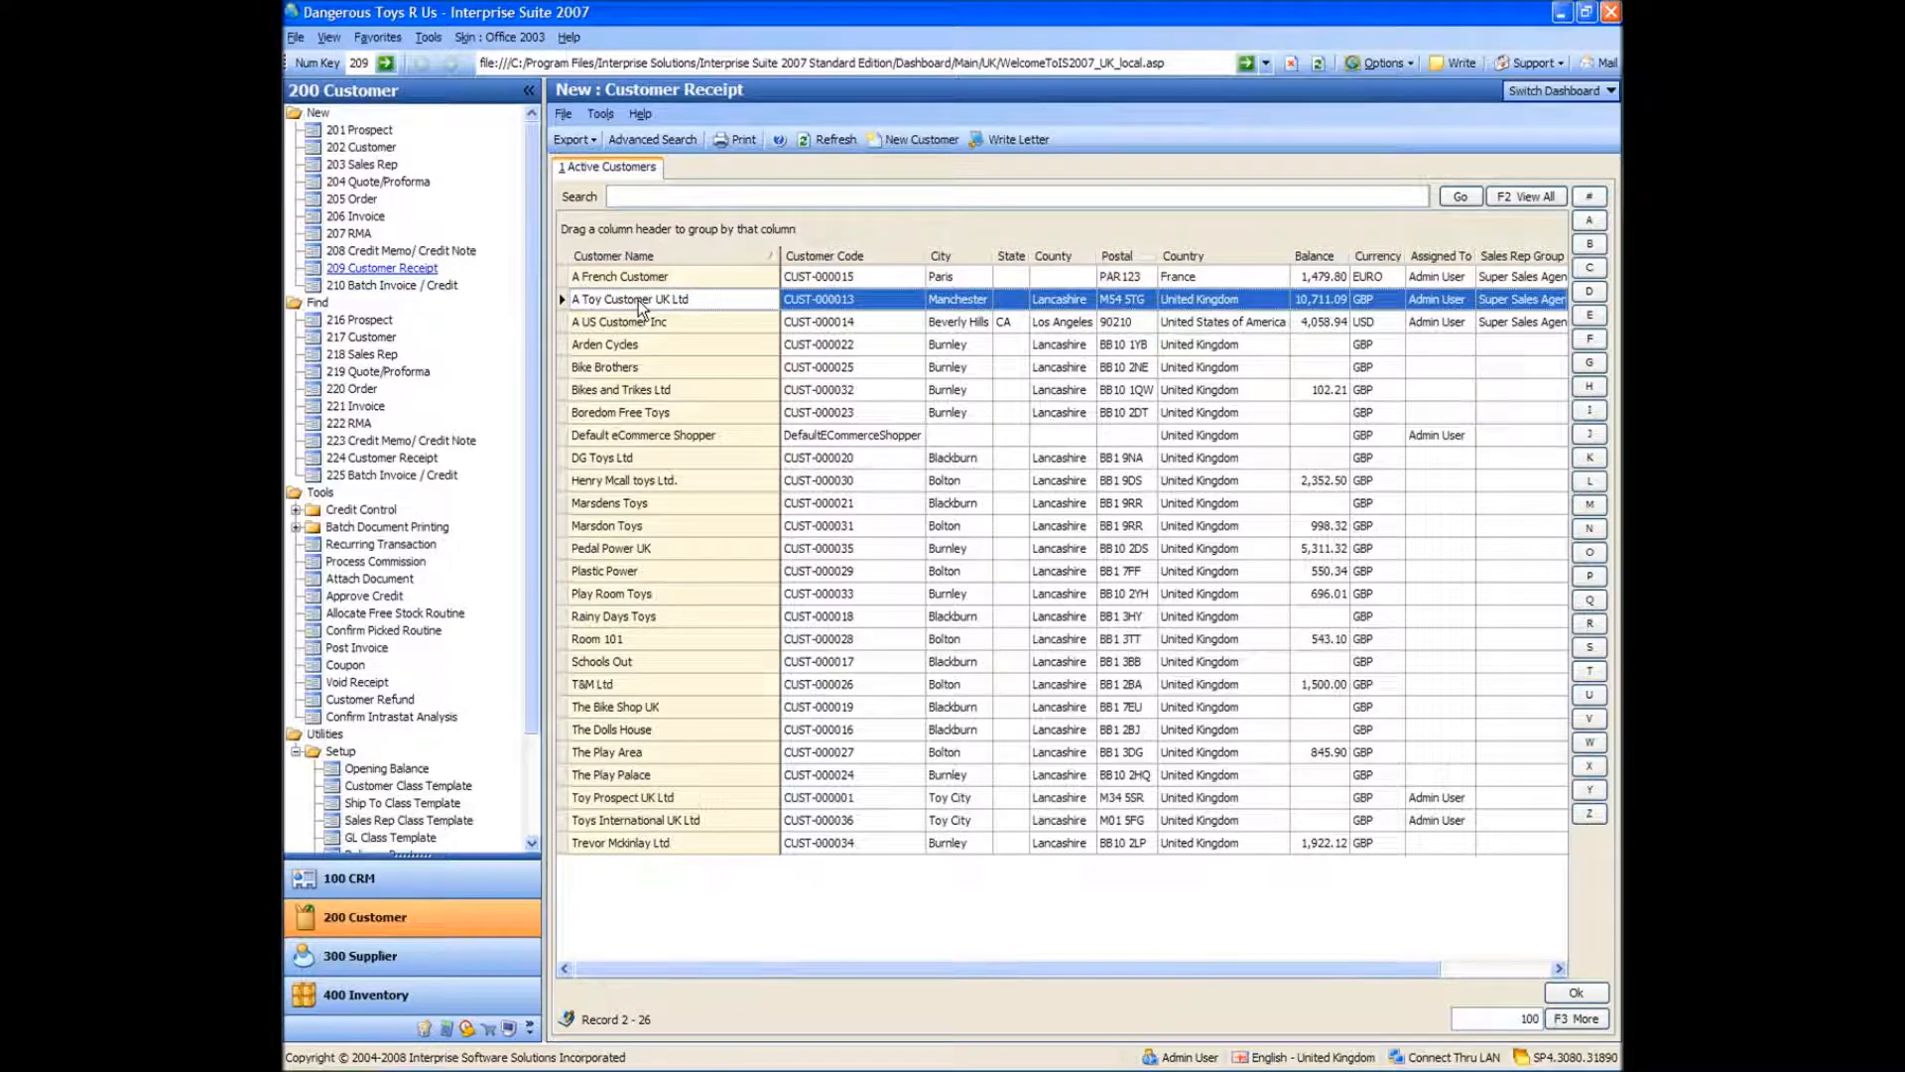
double_click(639, 300)
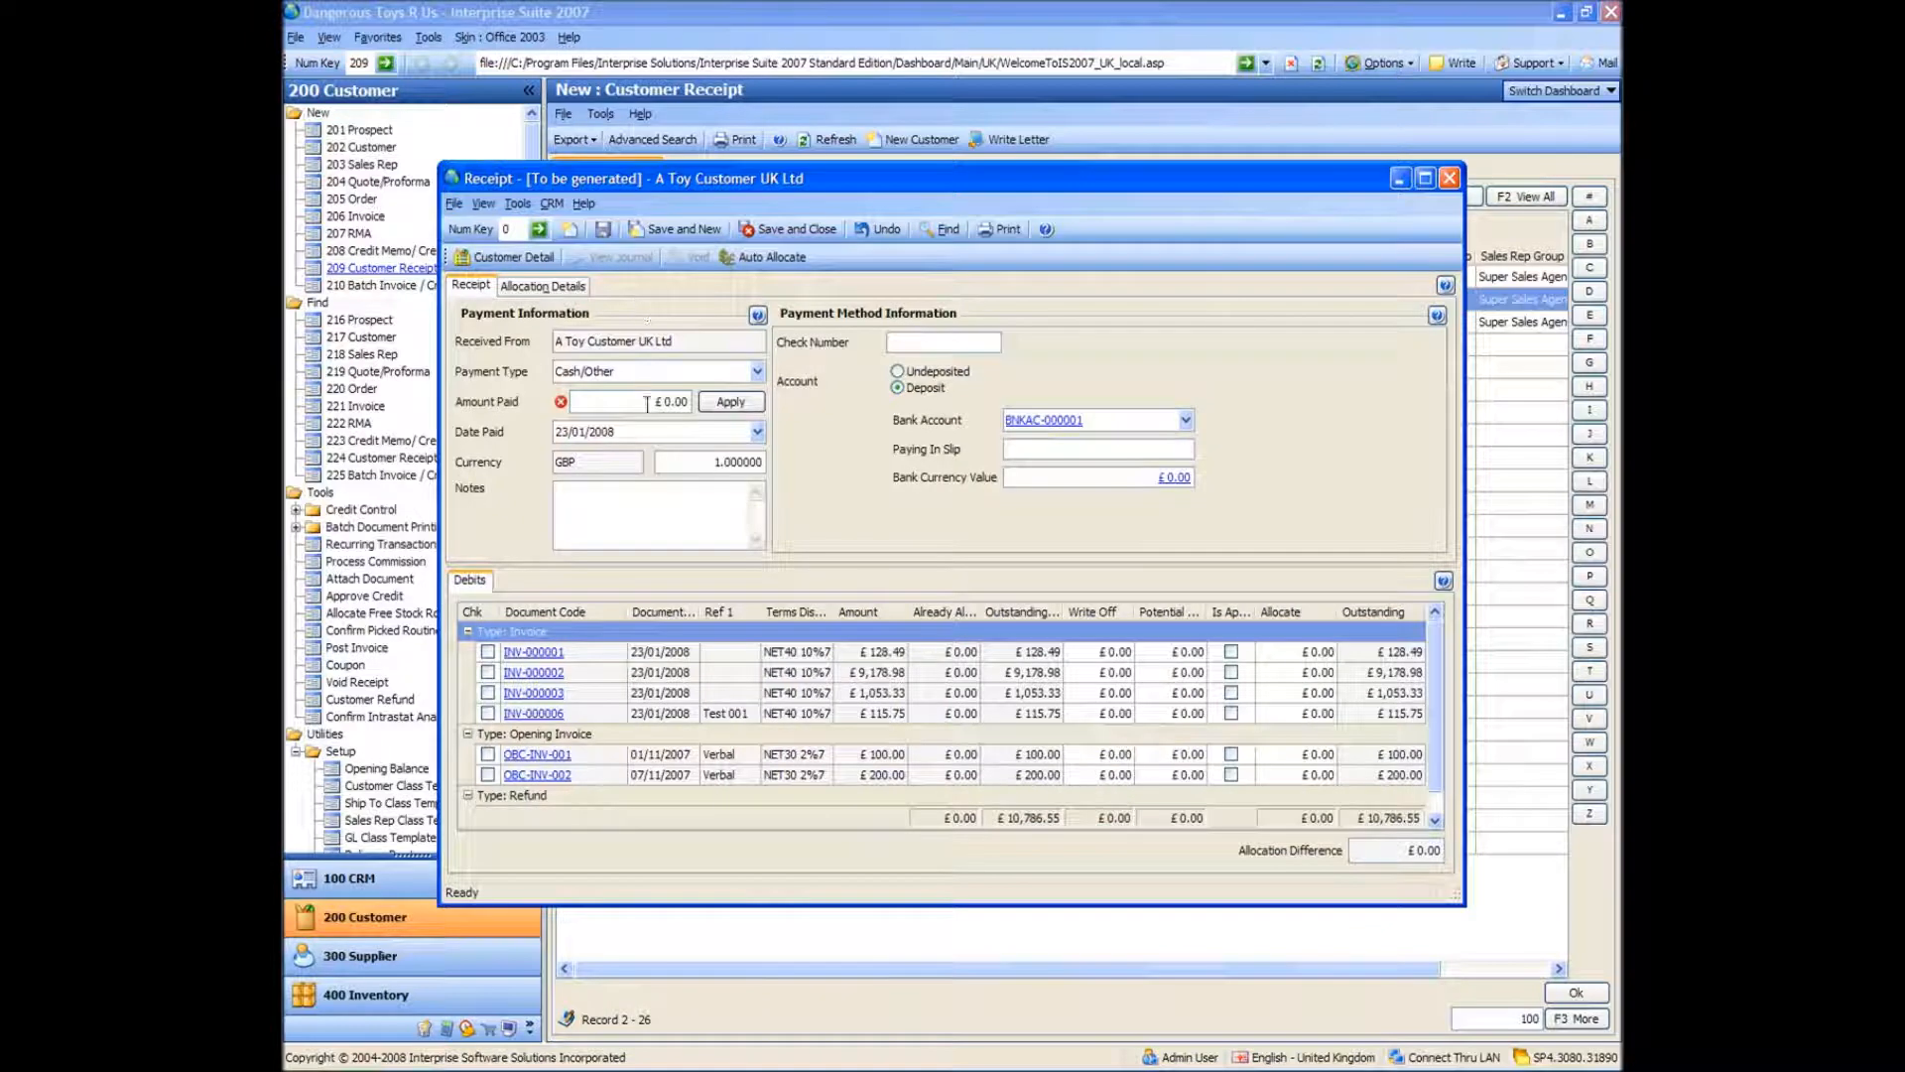
text(100)
key(Tab)
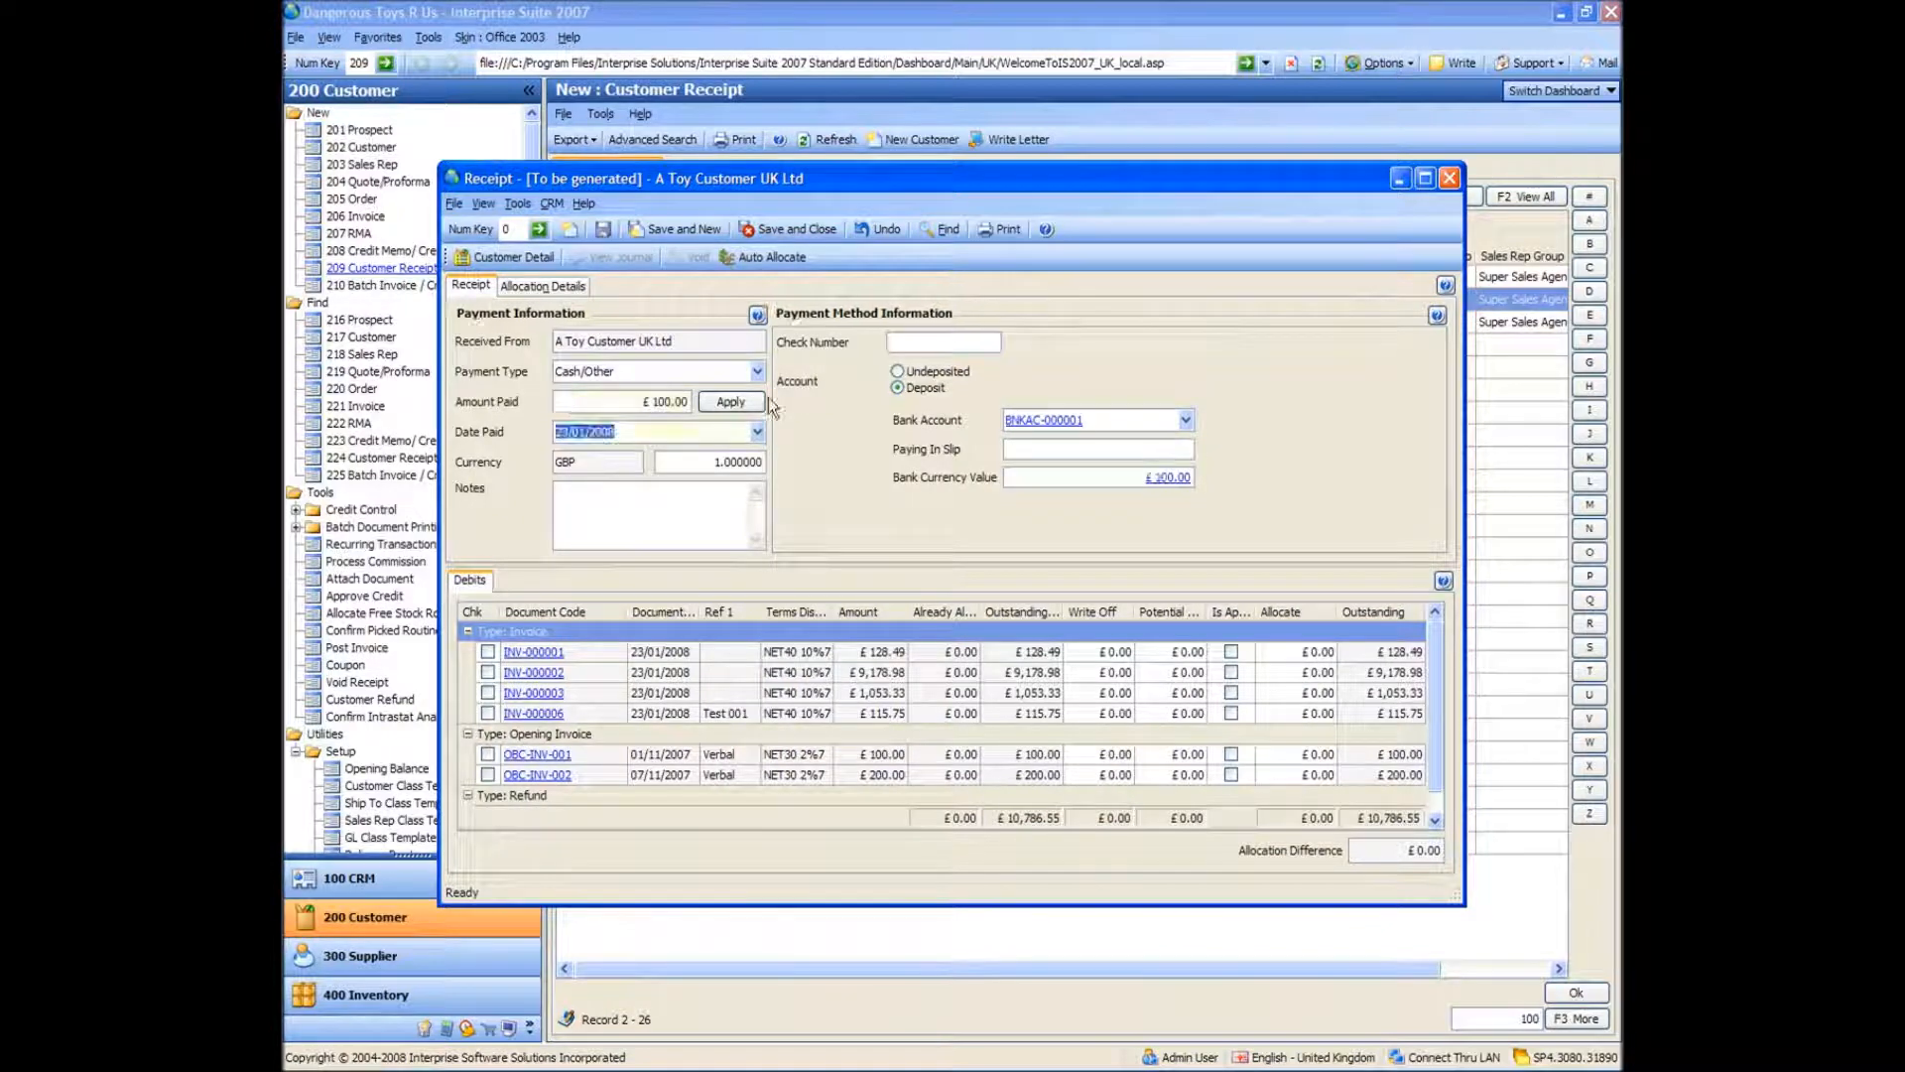
click(899, 371)
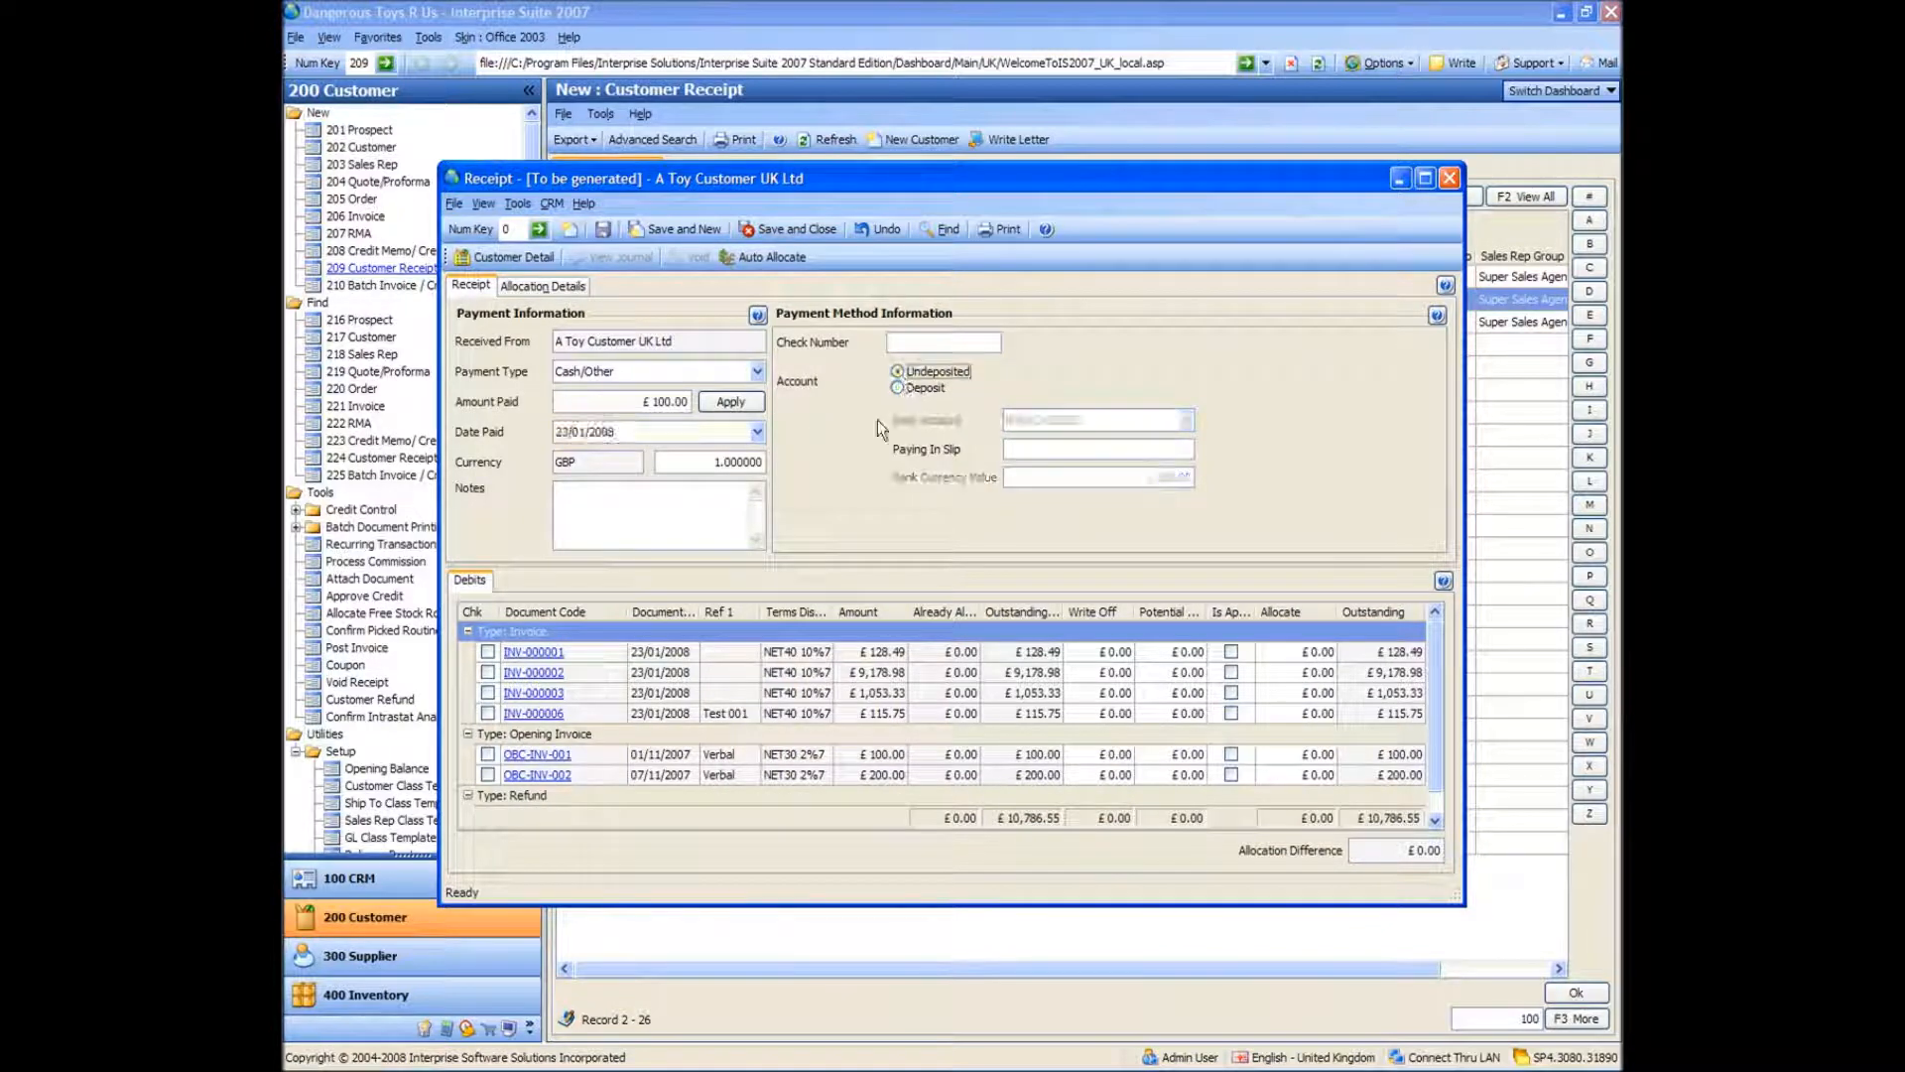
click(789, 231)
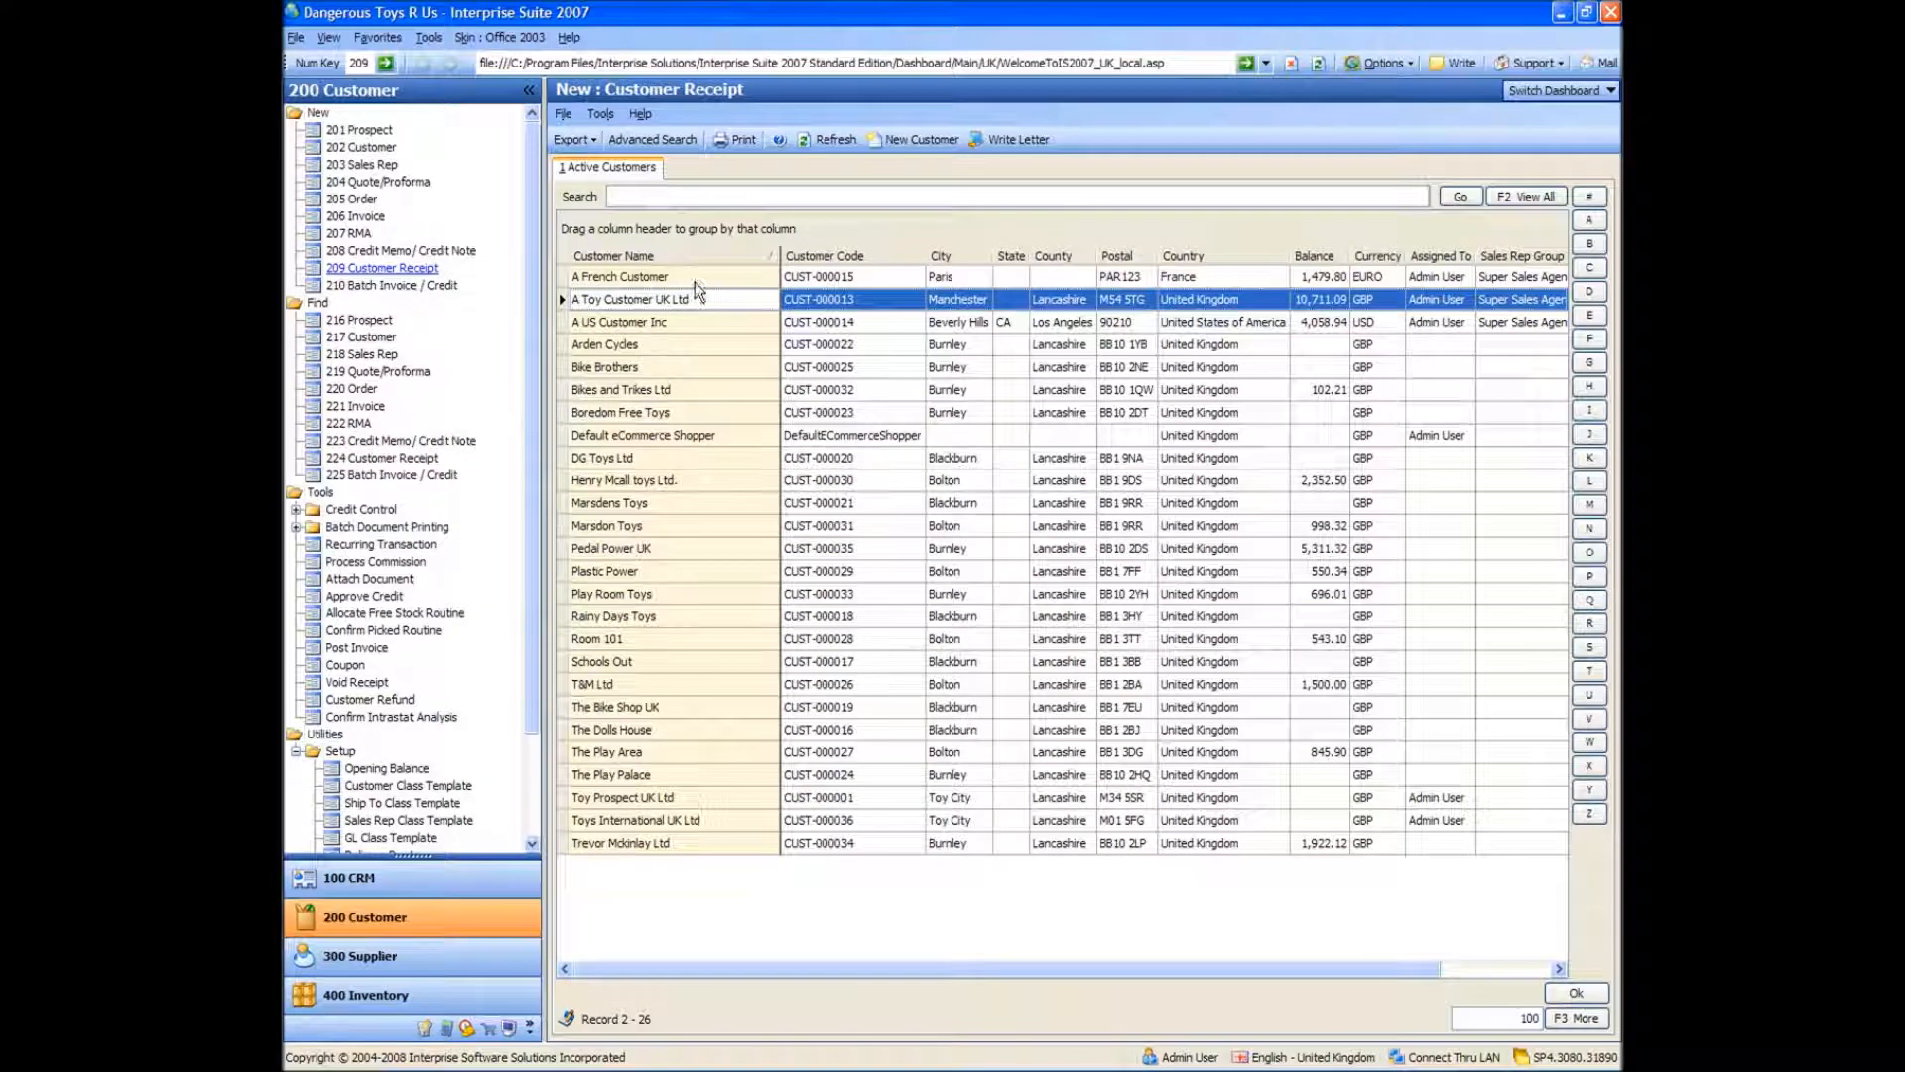
Record a €100 customer receipt from A French Customer as Undeposited, then save and close it
click(694, 281)
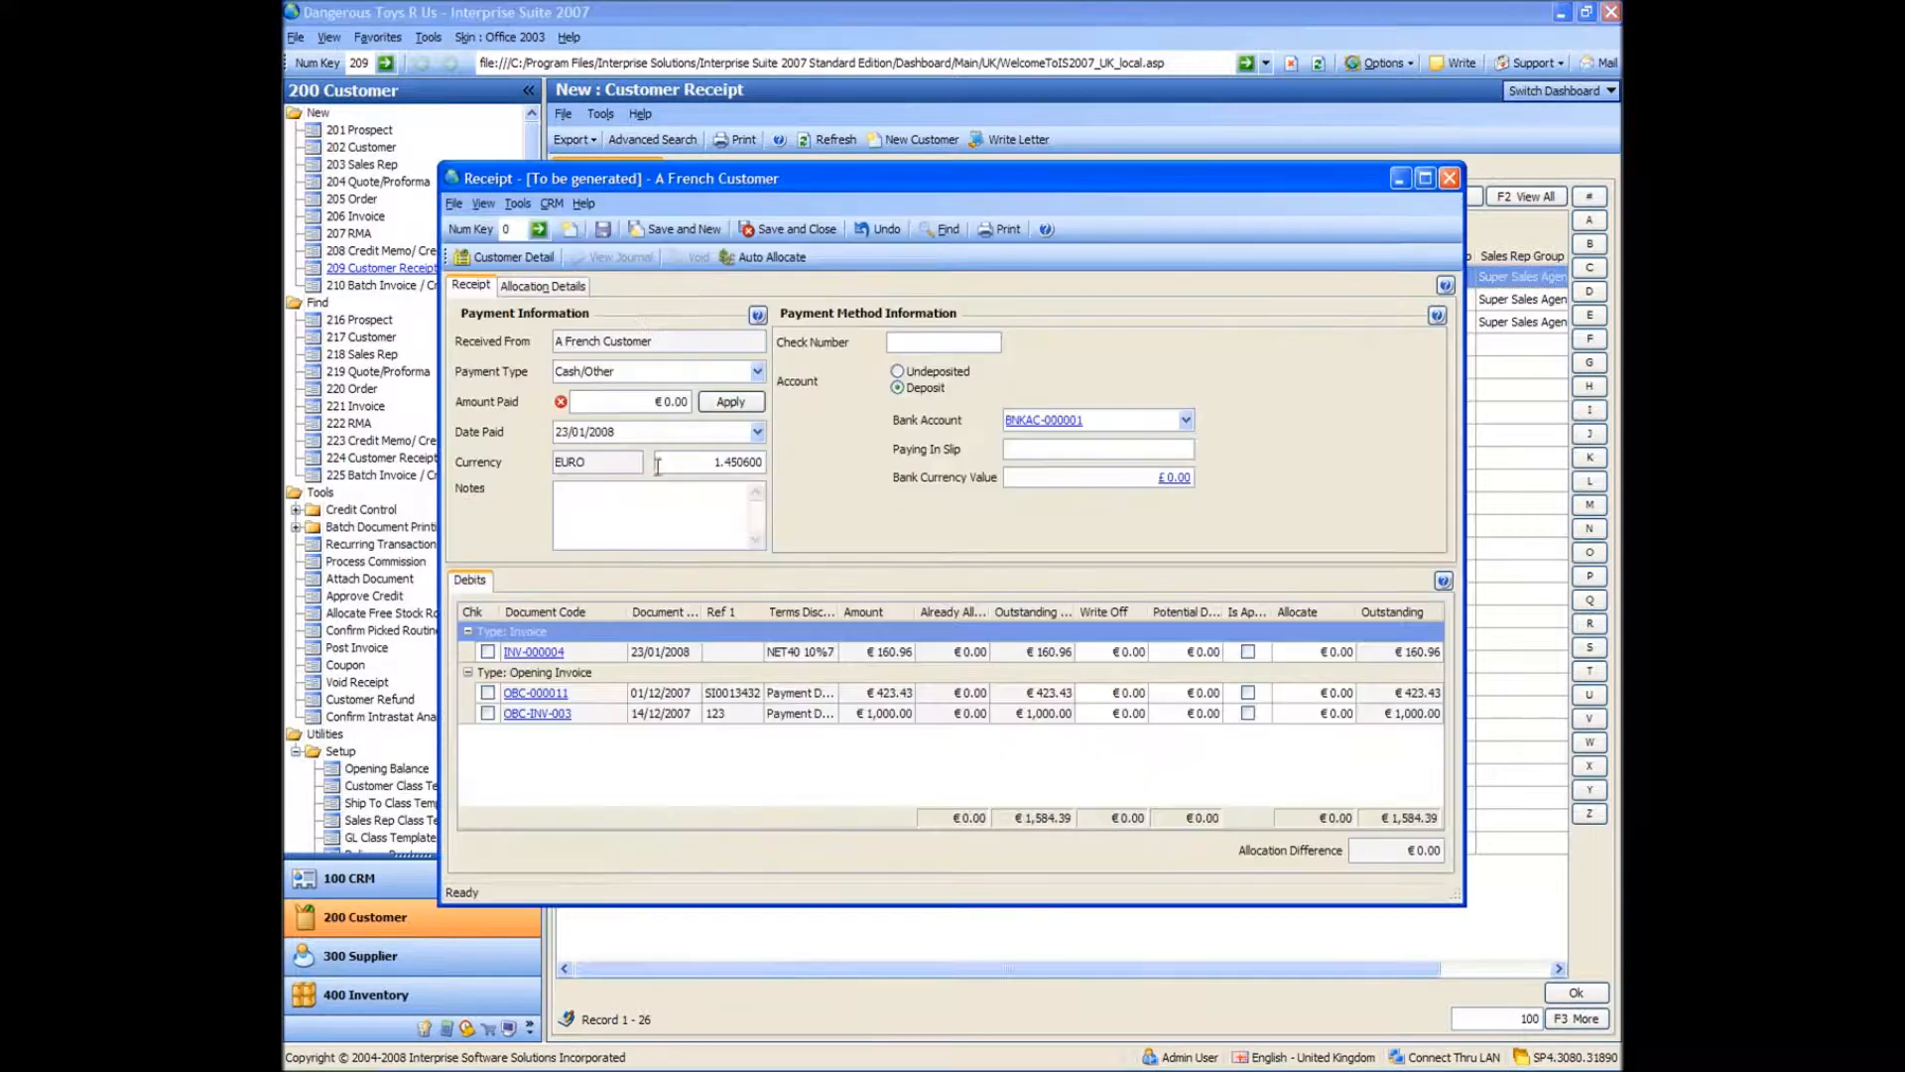
text(100)
key(Tab)
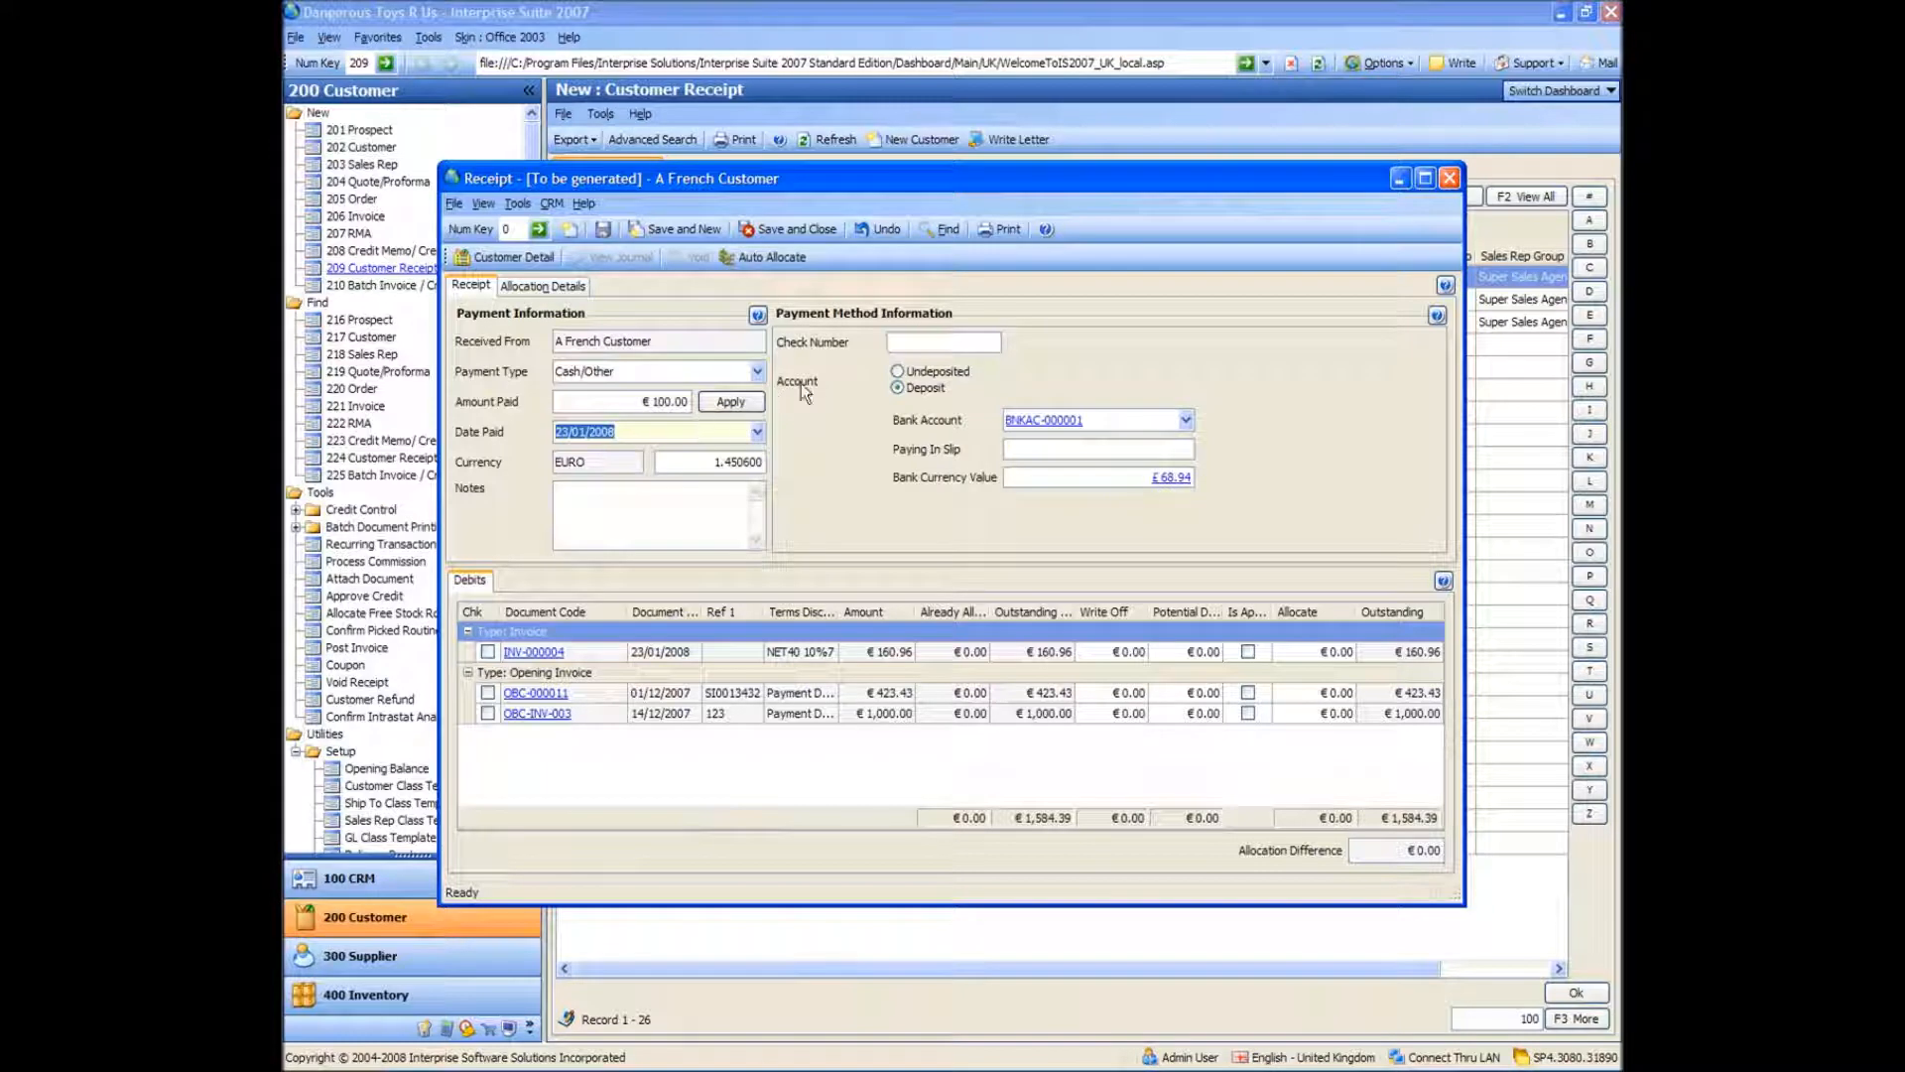
click(909, 375)
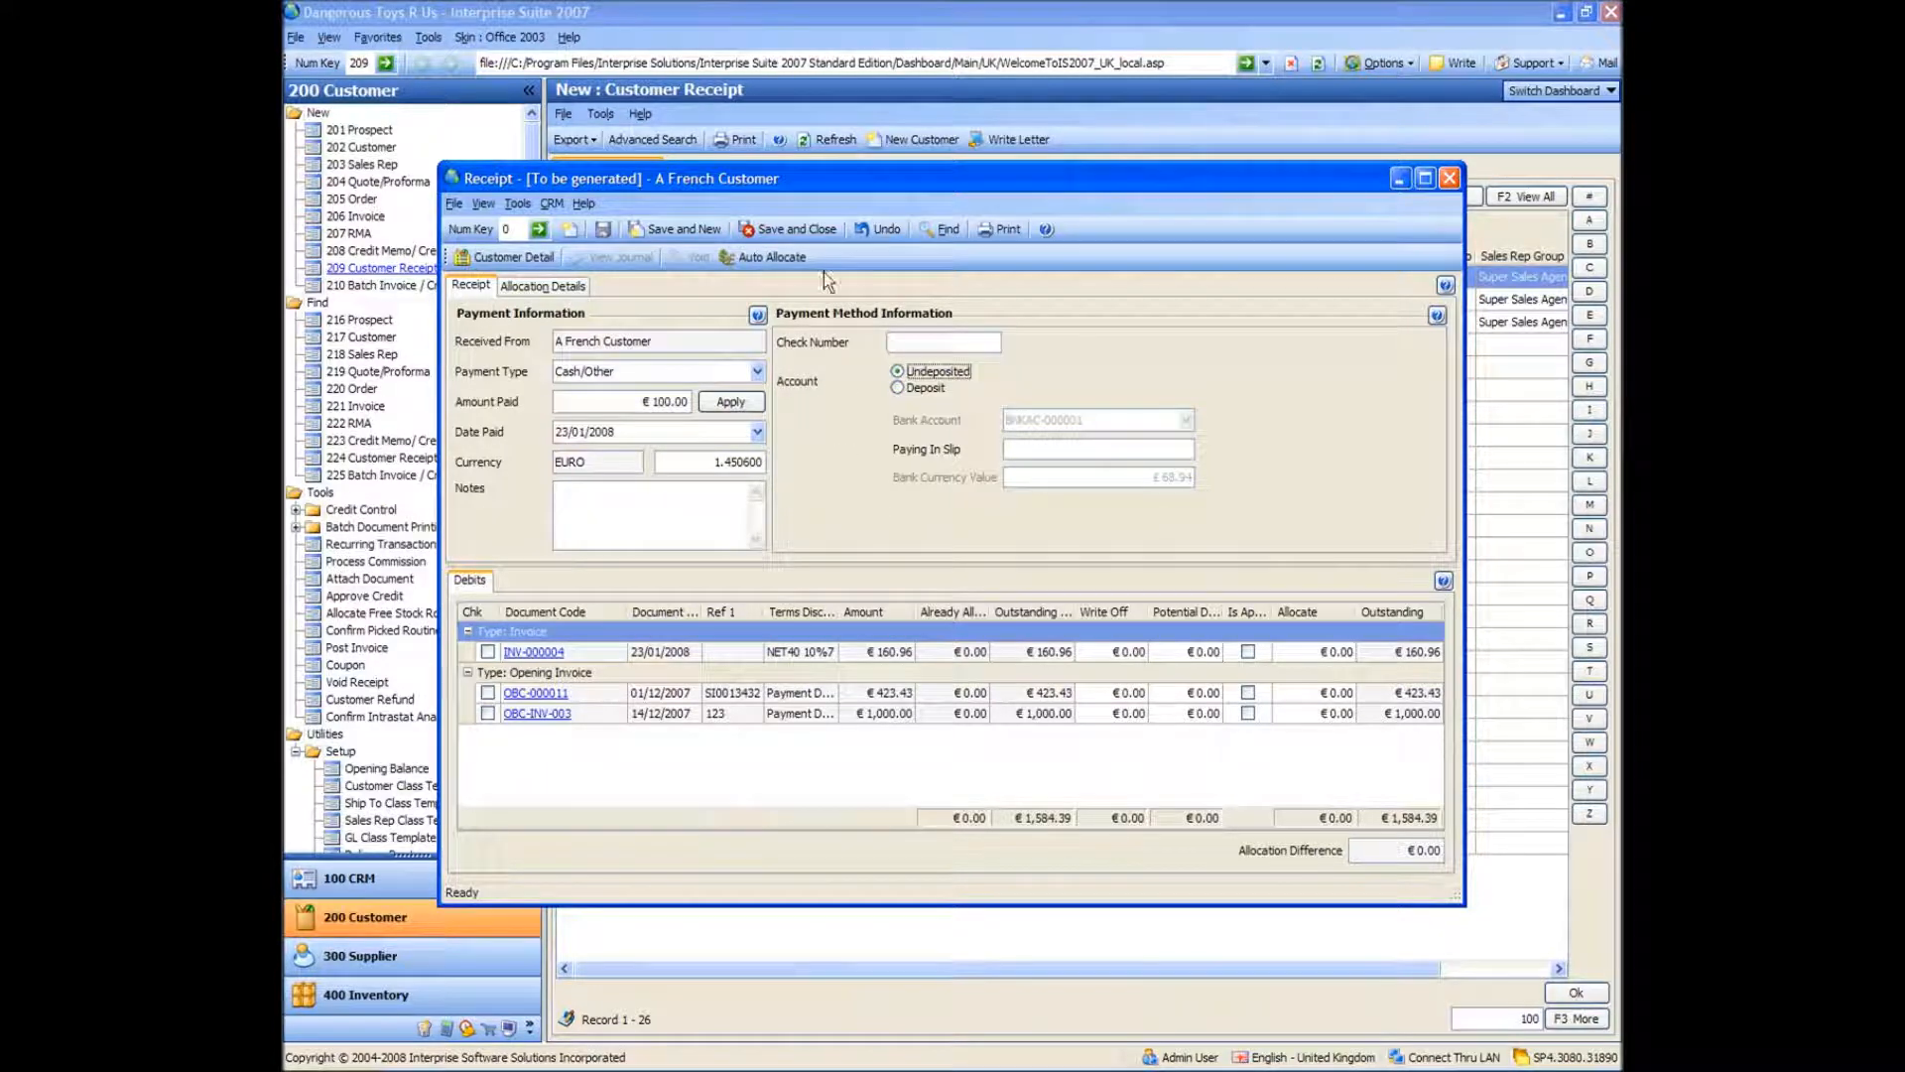
click(792, 228)
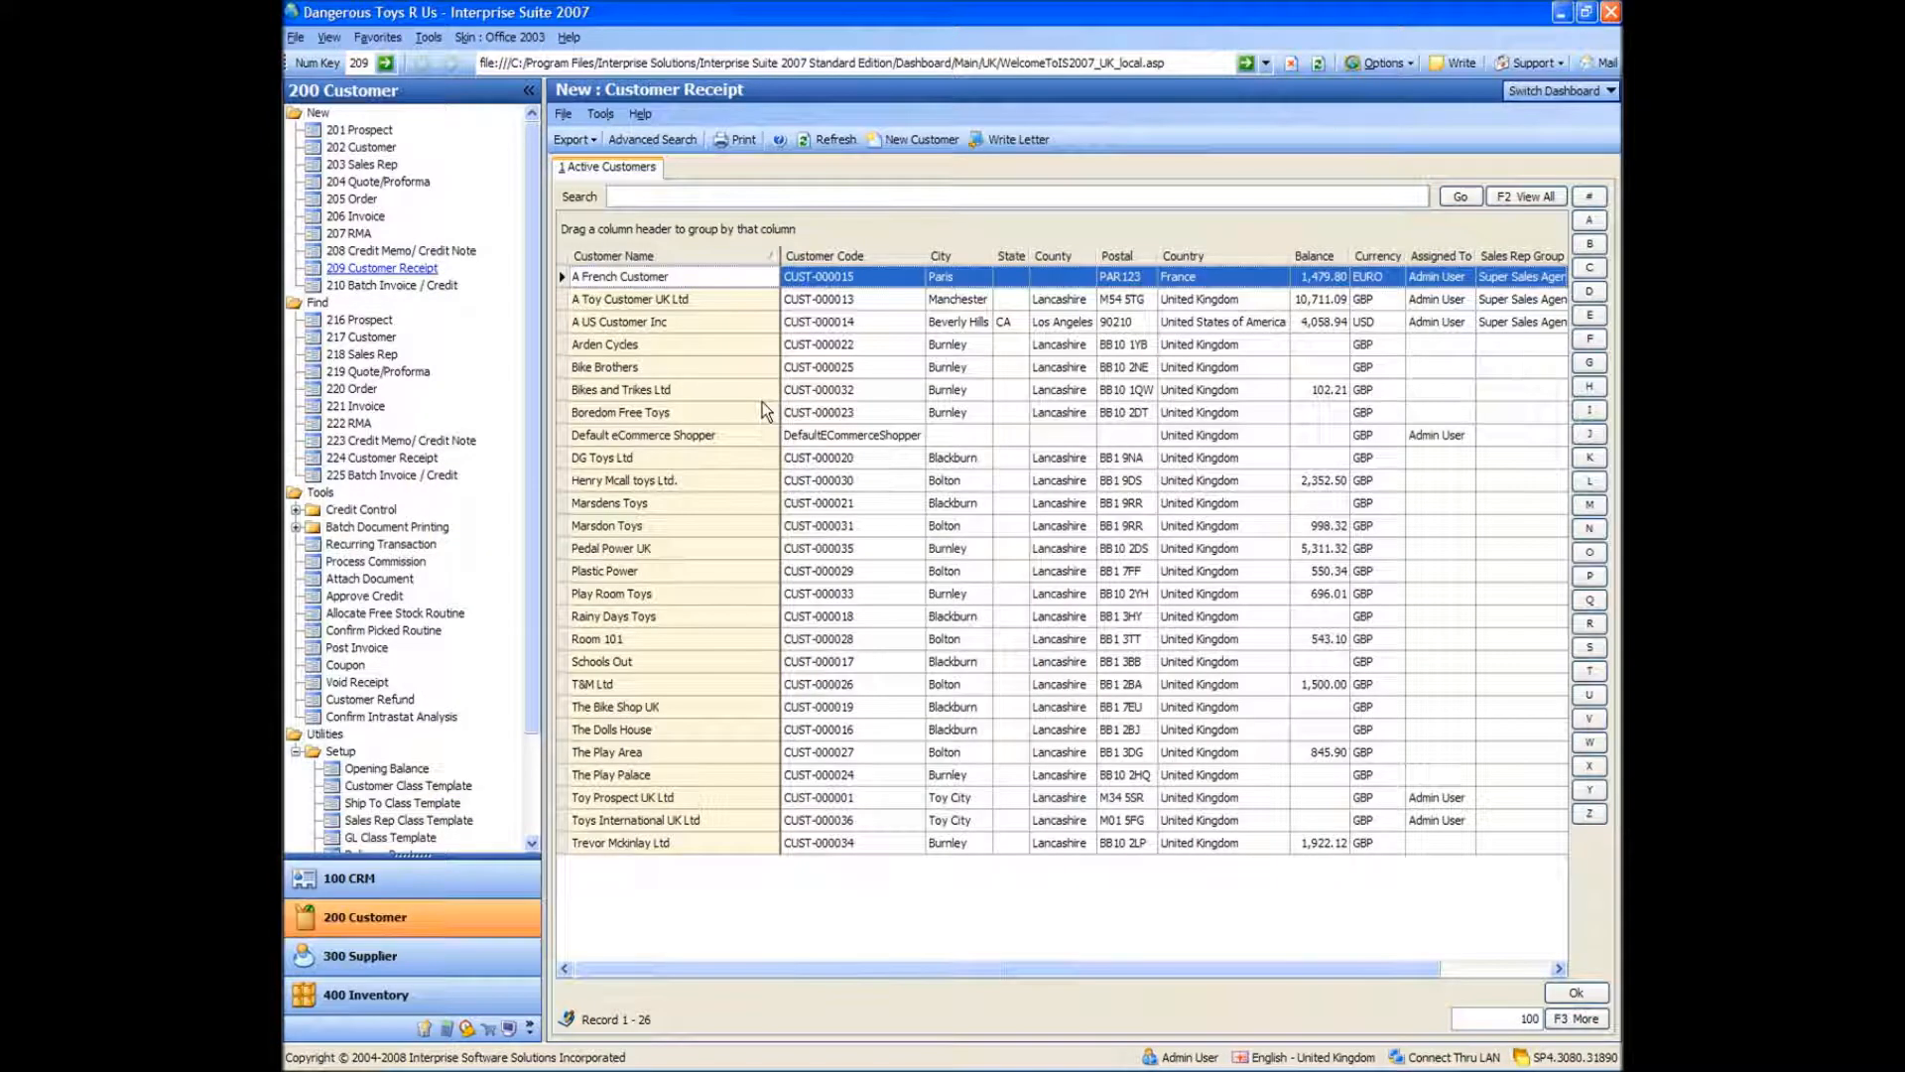
Record another receipt from A Toy Customer UK Ltd for £200 as Undeposited, then save and close it
double_click(657, 300)
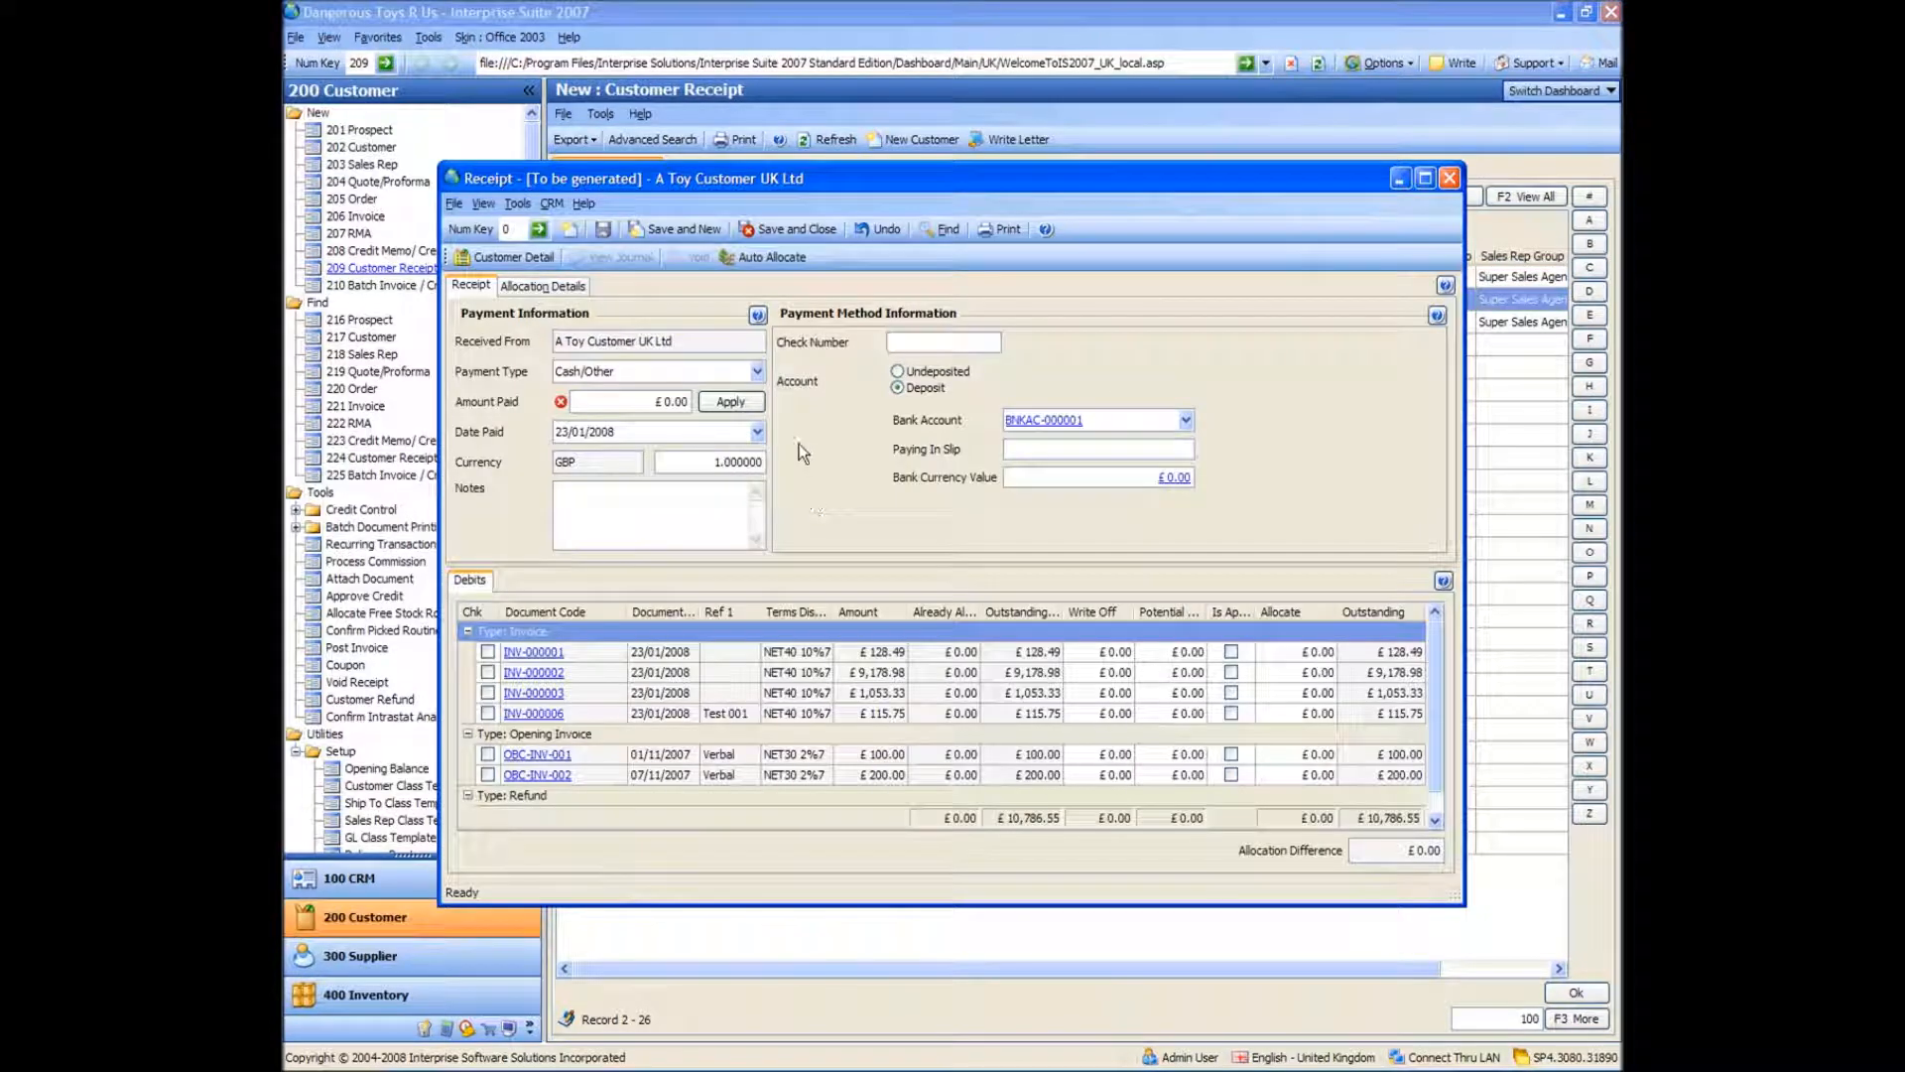
drag(635, 403, 744, 443)
text(200)
key(Tab)
click(935, 371)
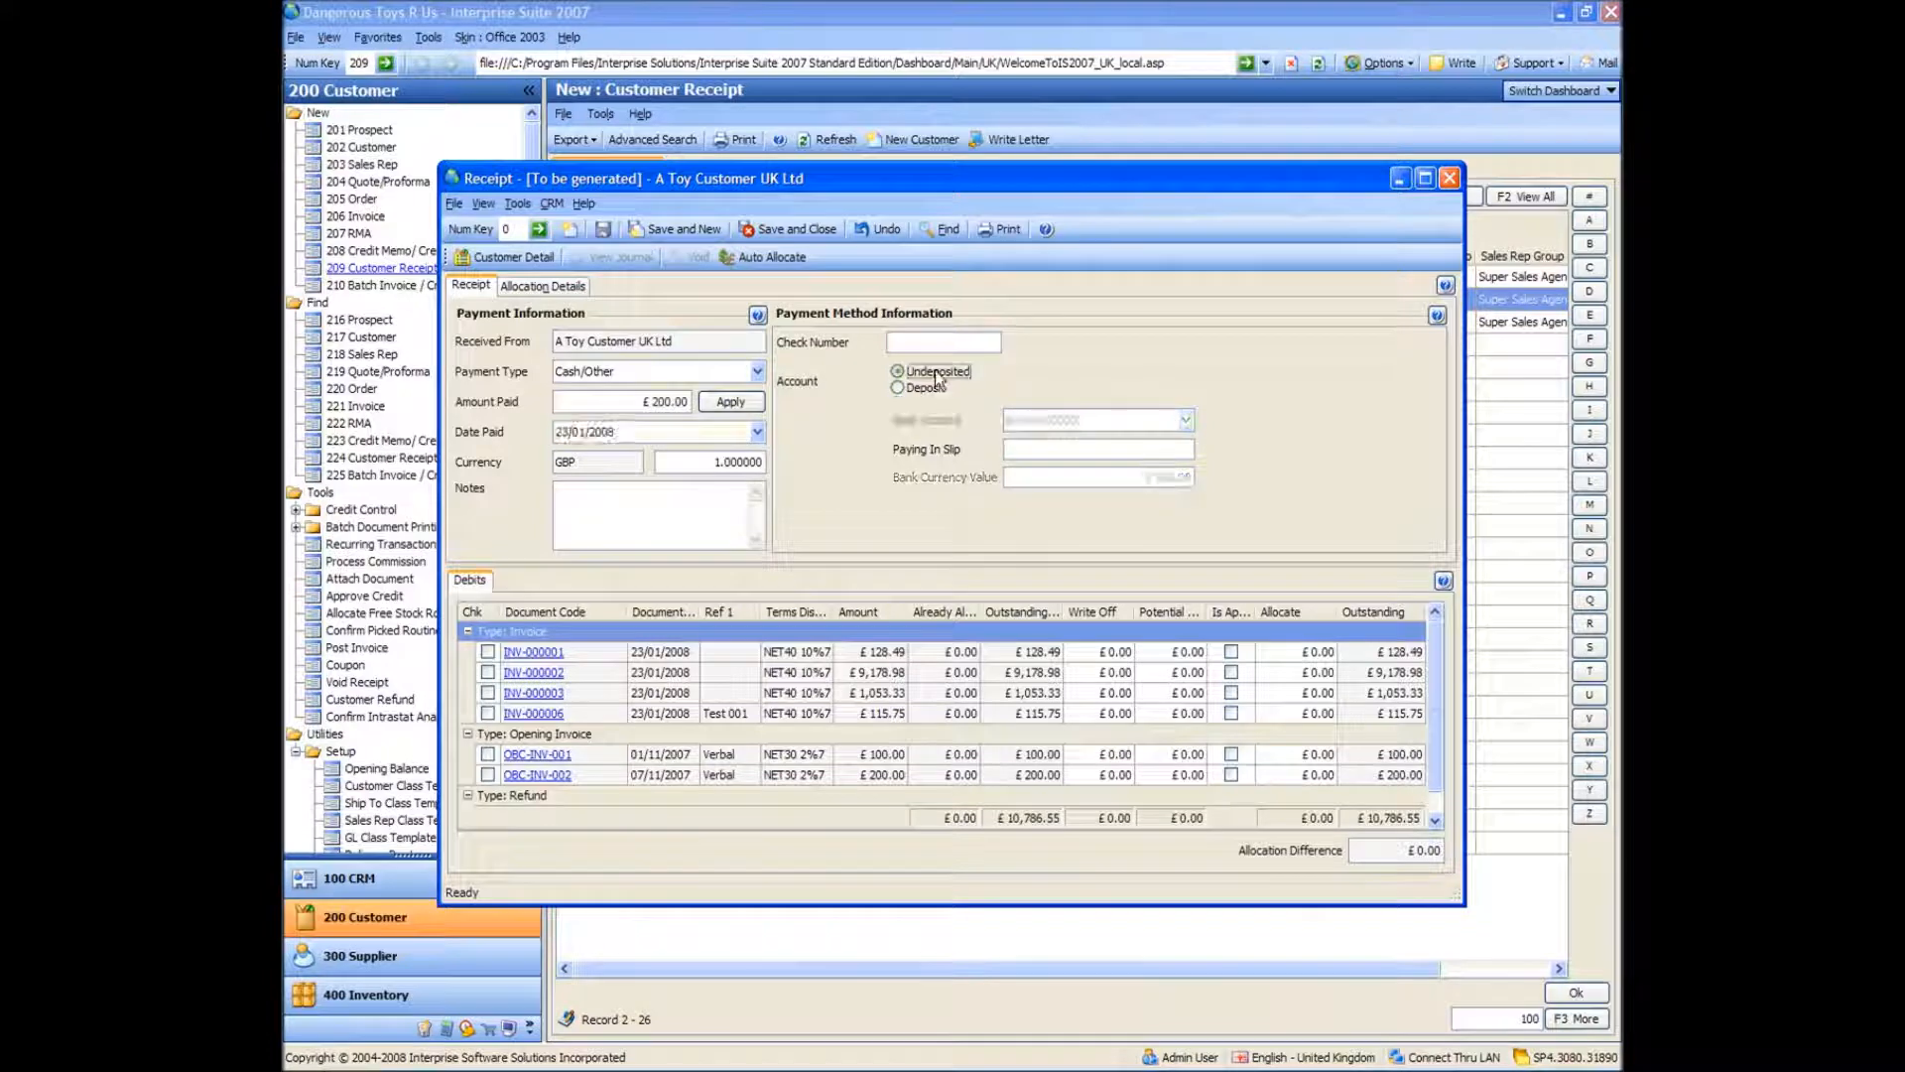
click(786, 226)
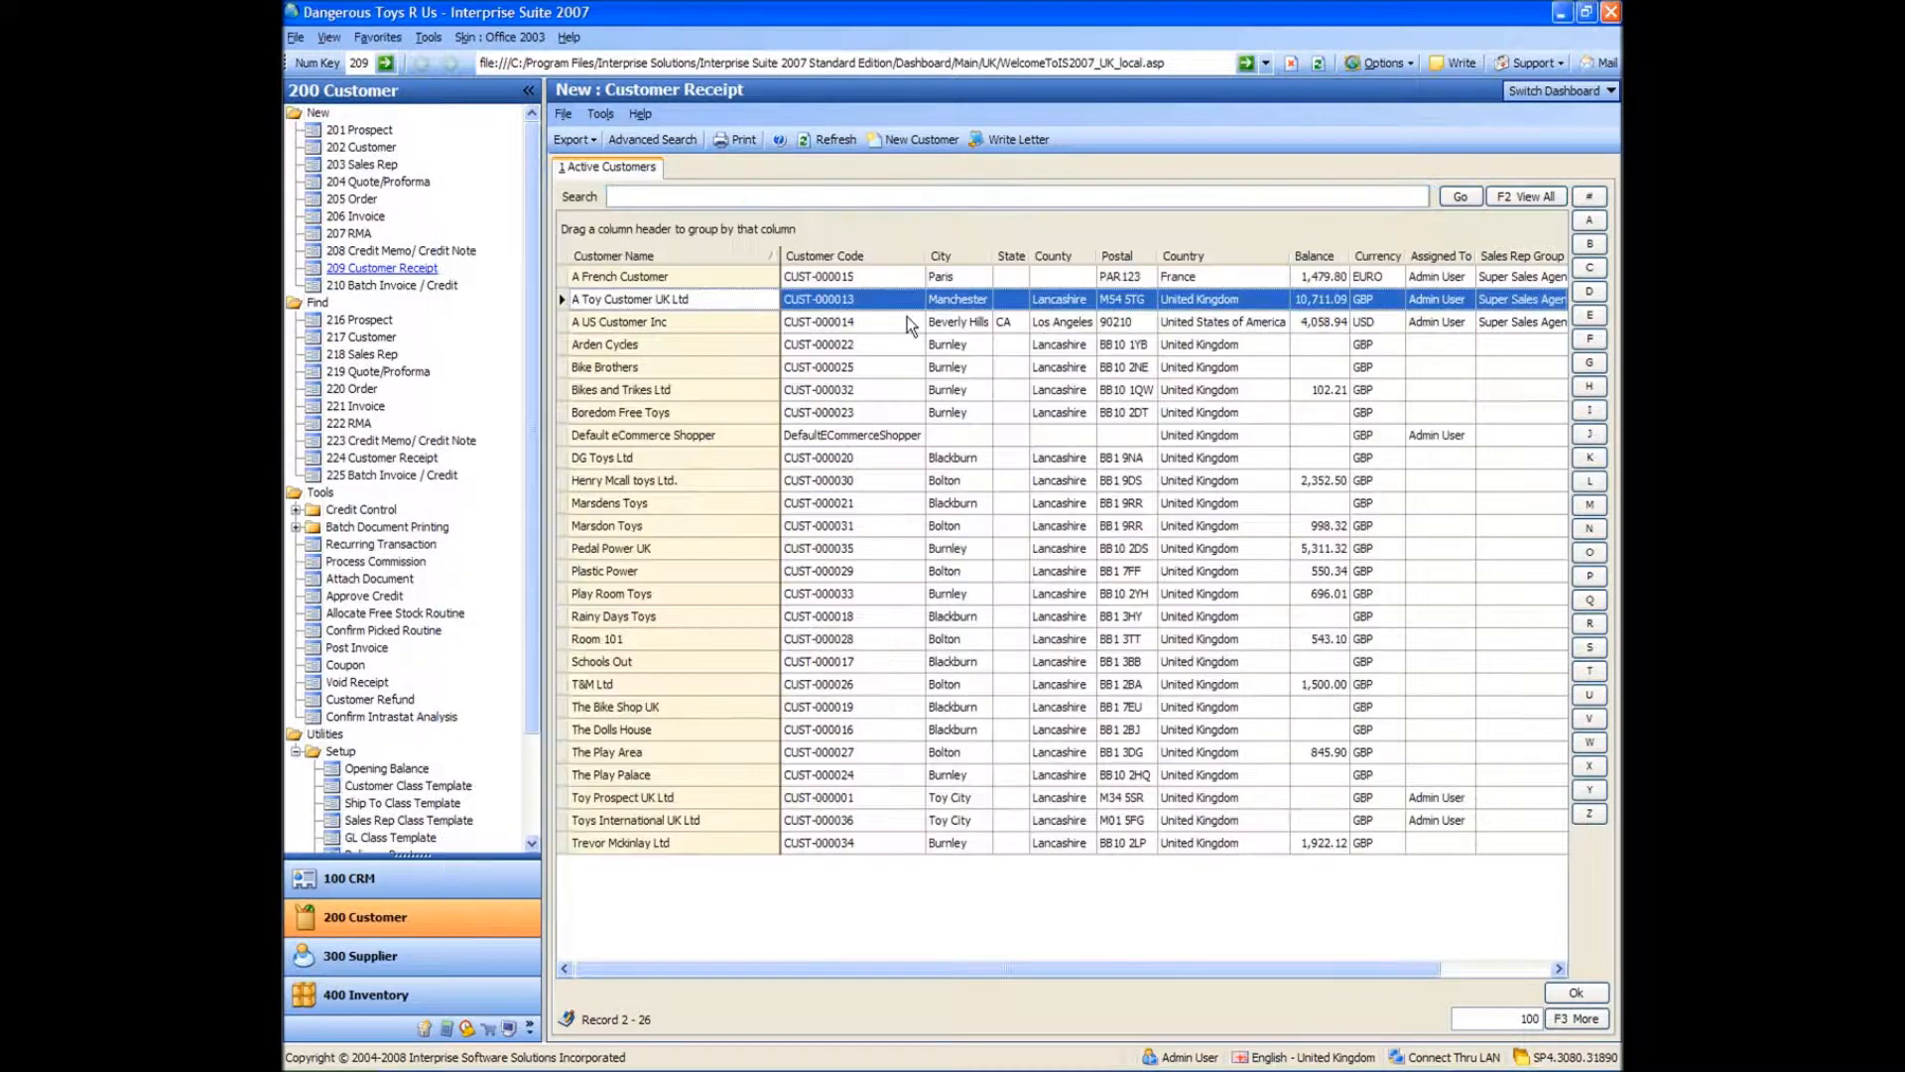
click(987, 338)
click(675, 369)
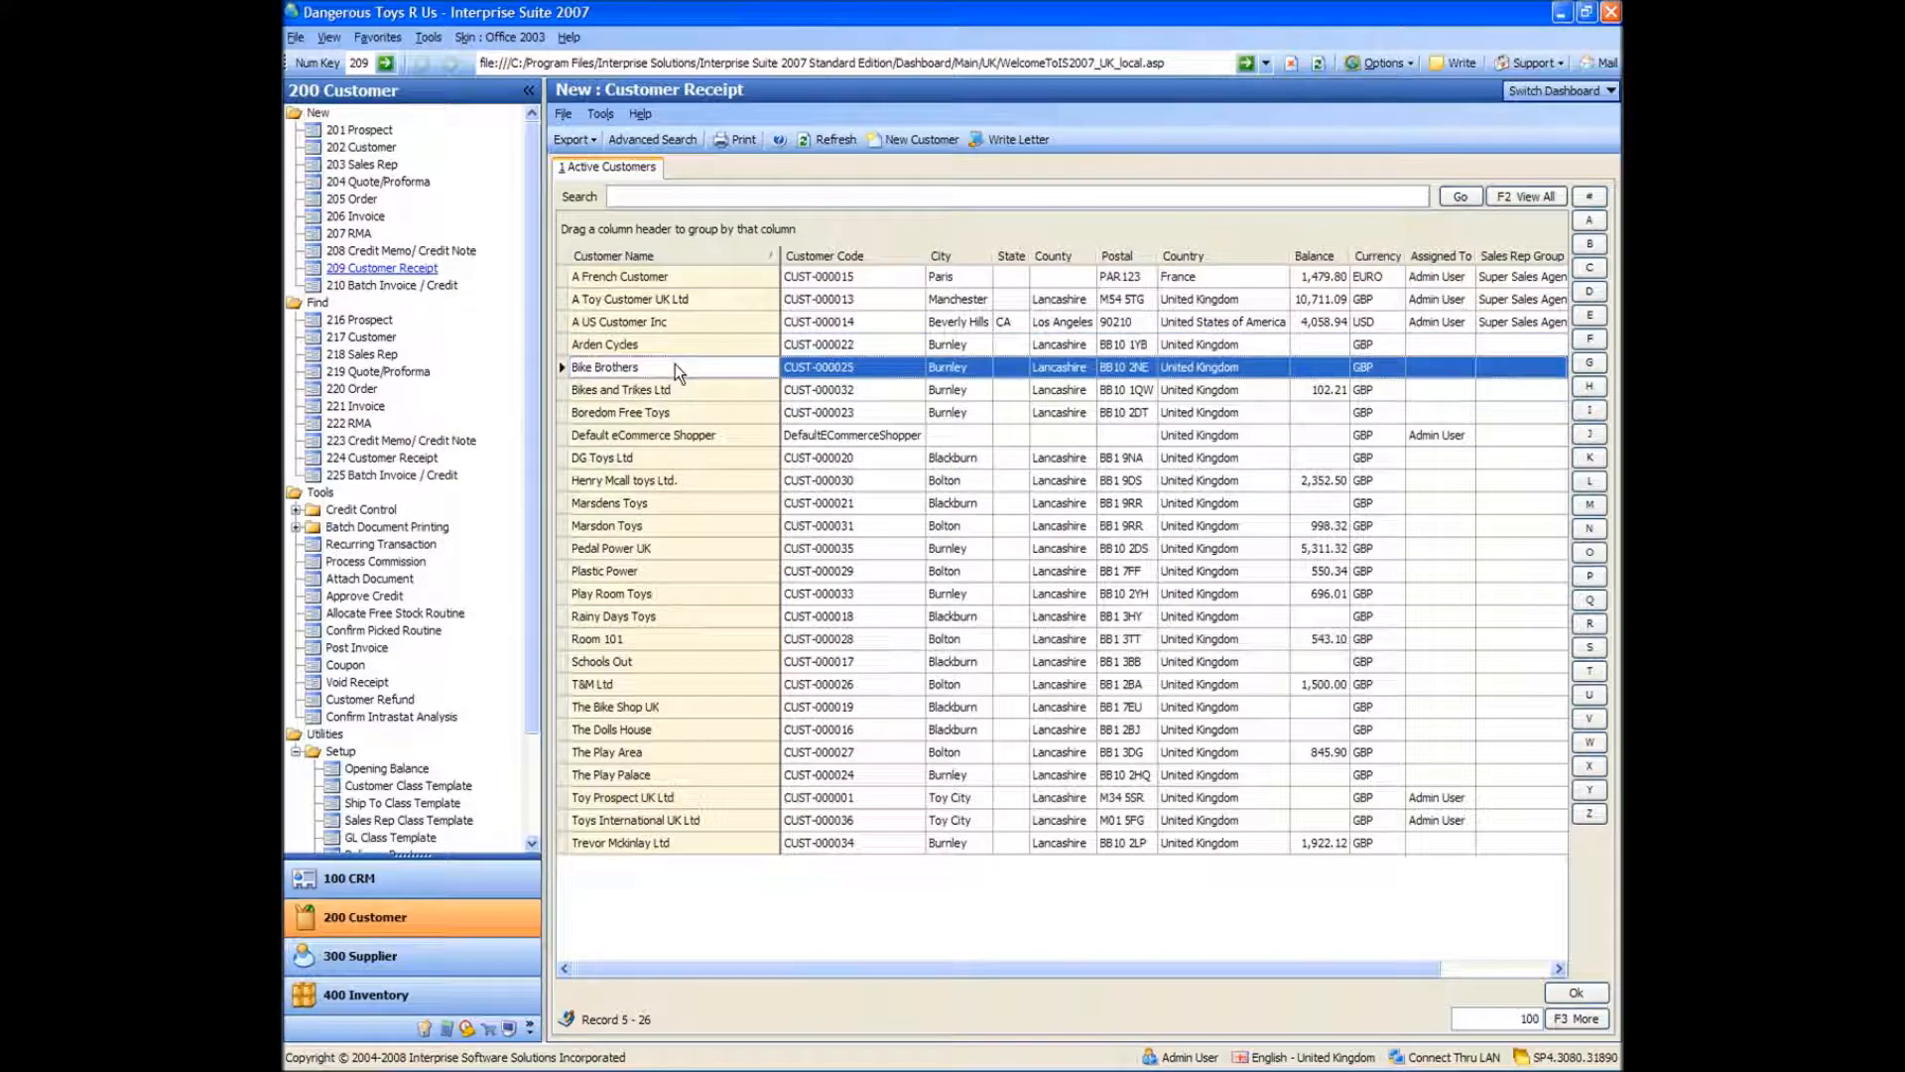
click(640, 546)
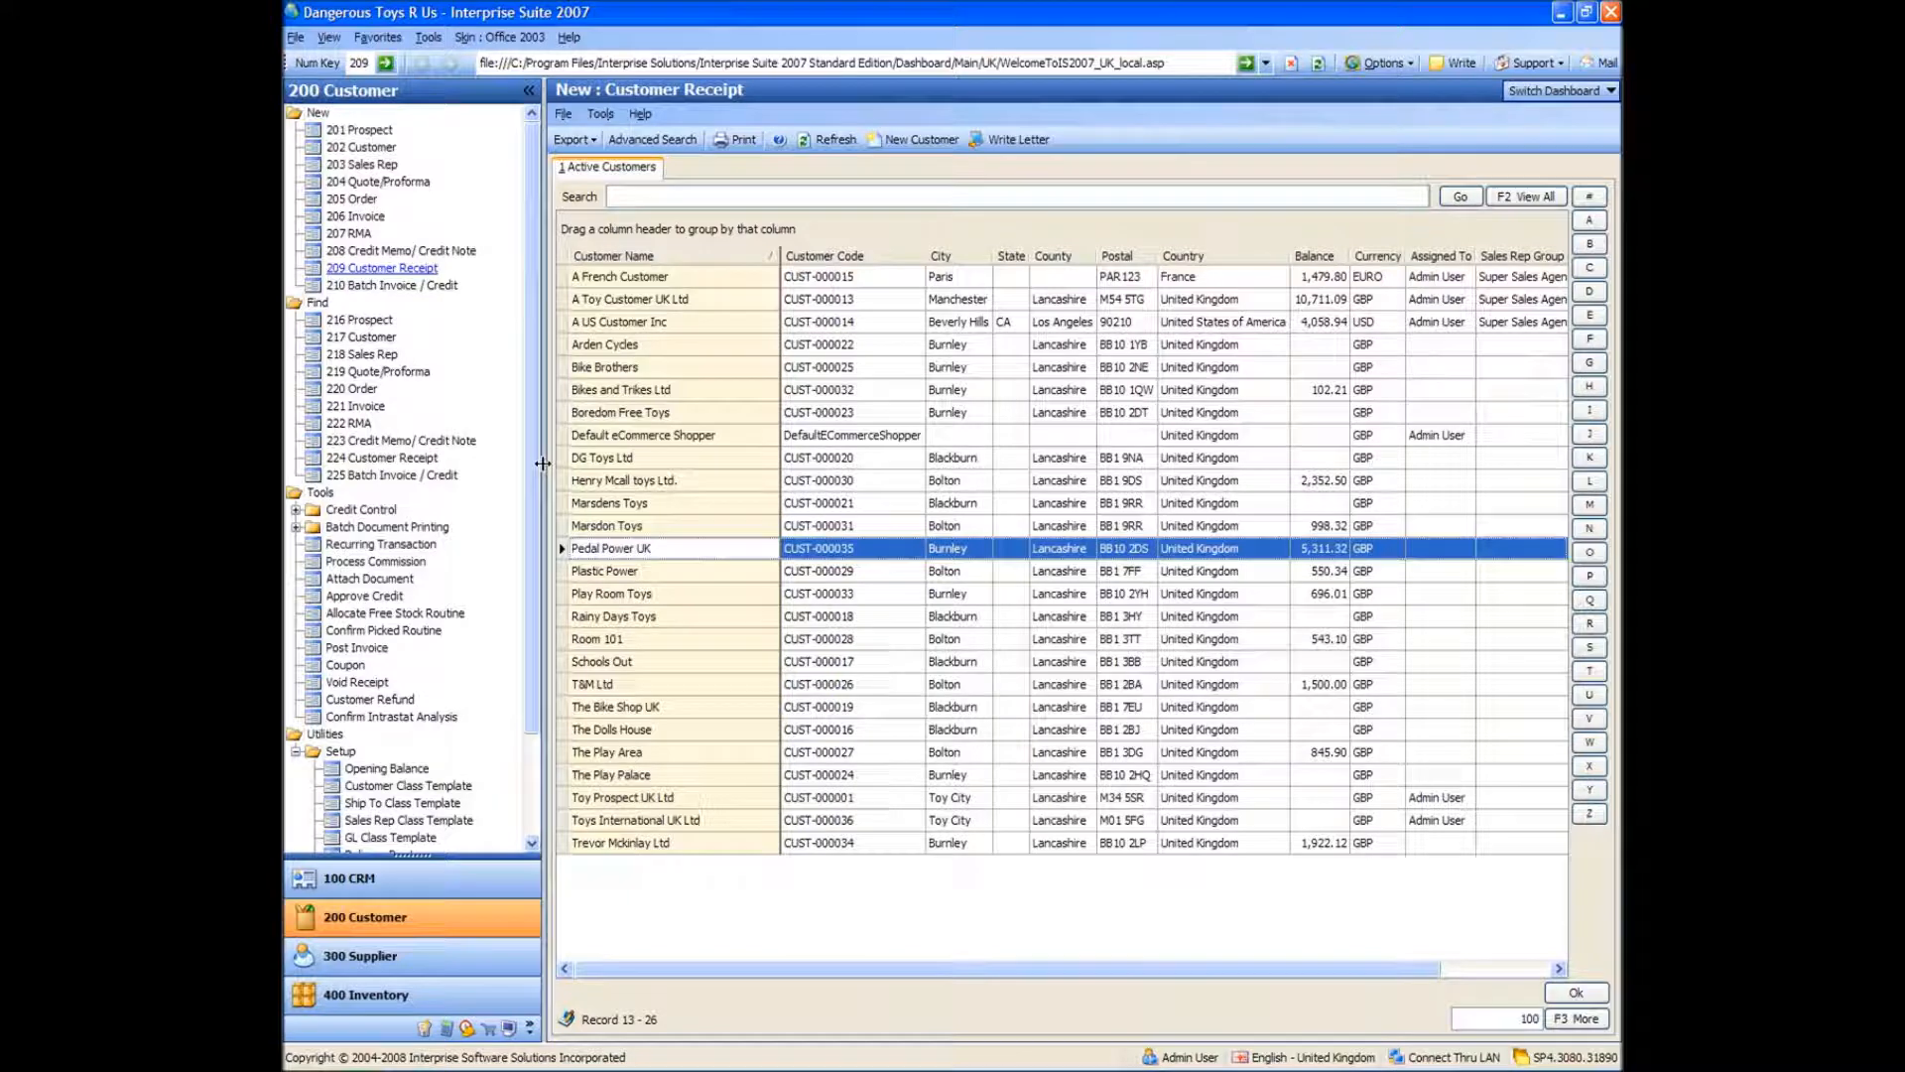
scroll(532, 452, down, 3)
click(639, 663)
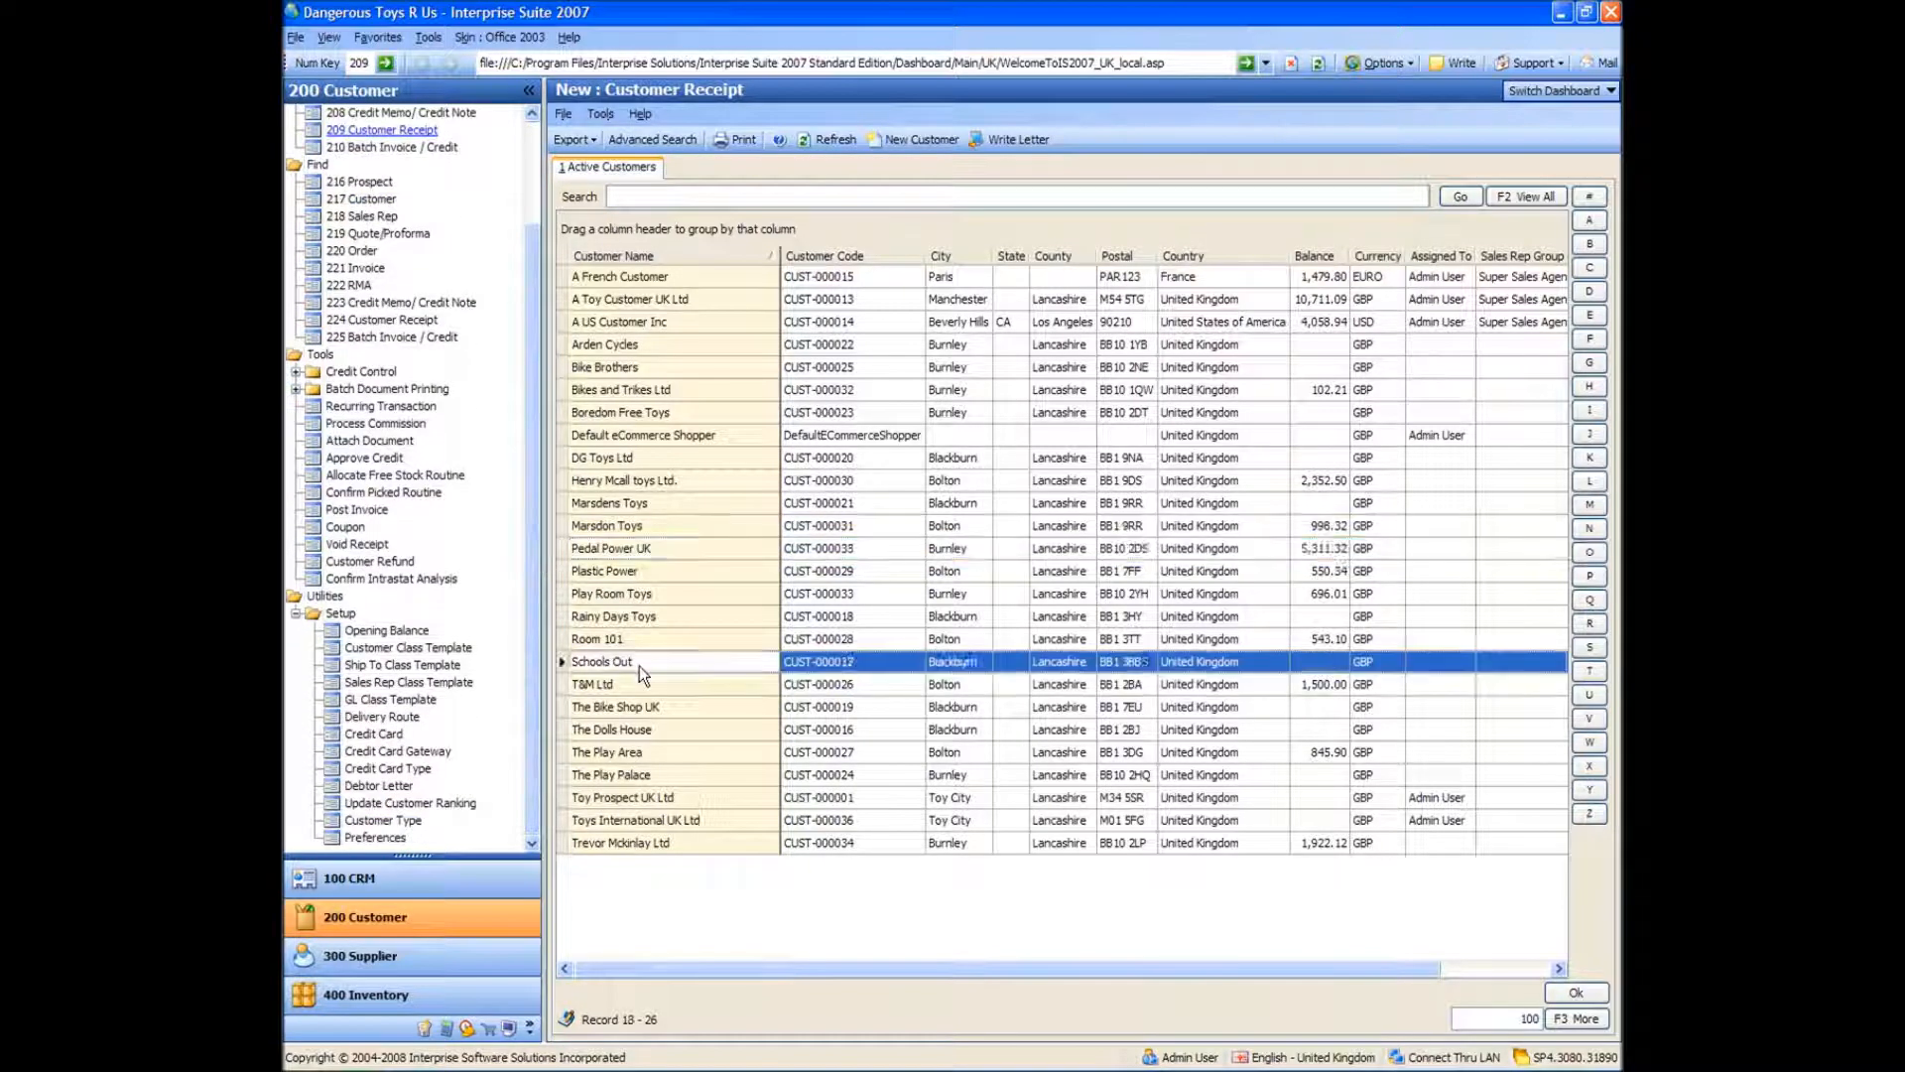
In the Banking module, create a deposit of all undeposited receipts into HSBC Current Account and save it
click(426, 1029)
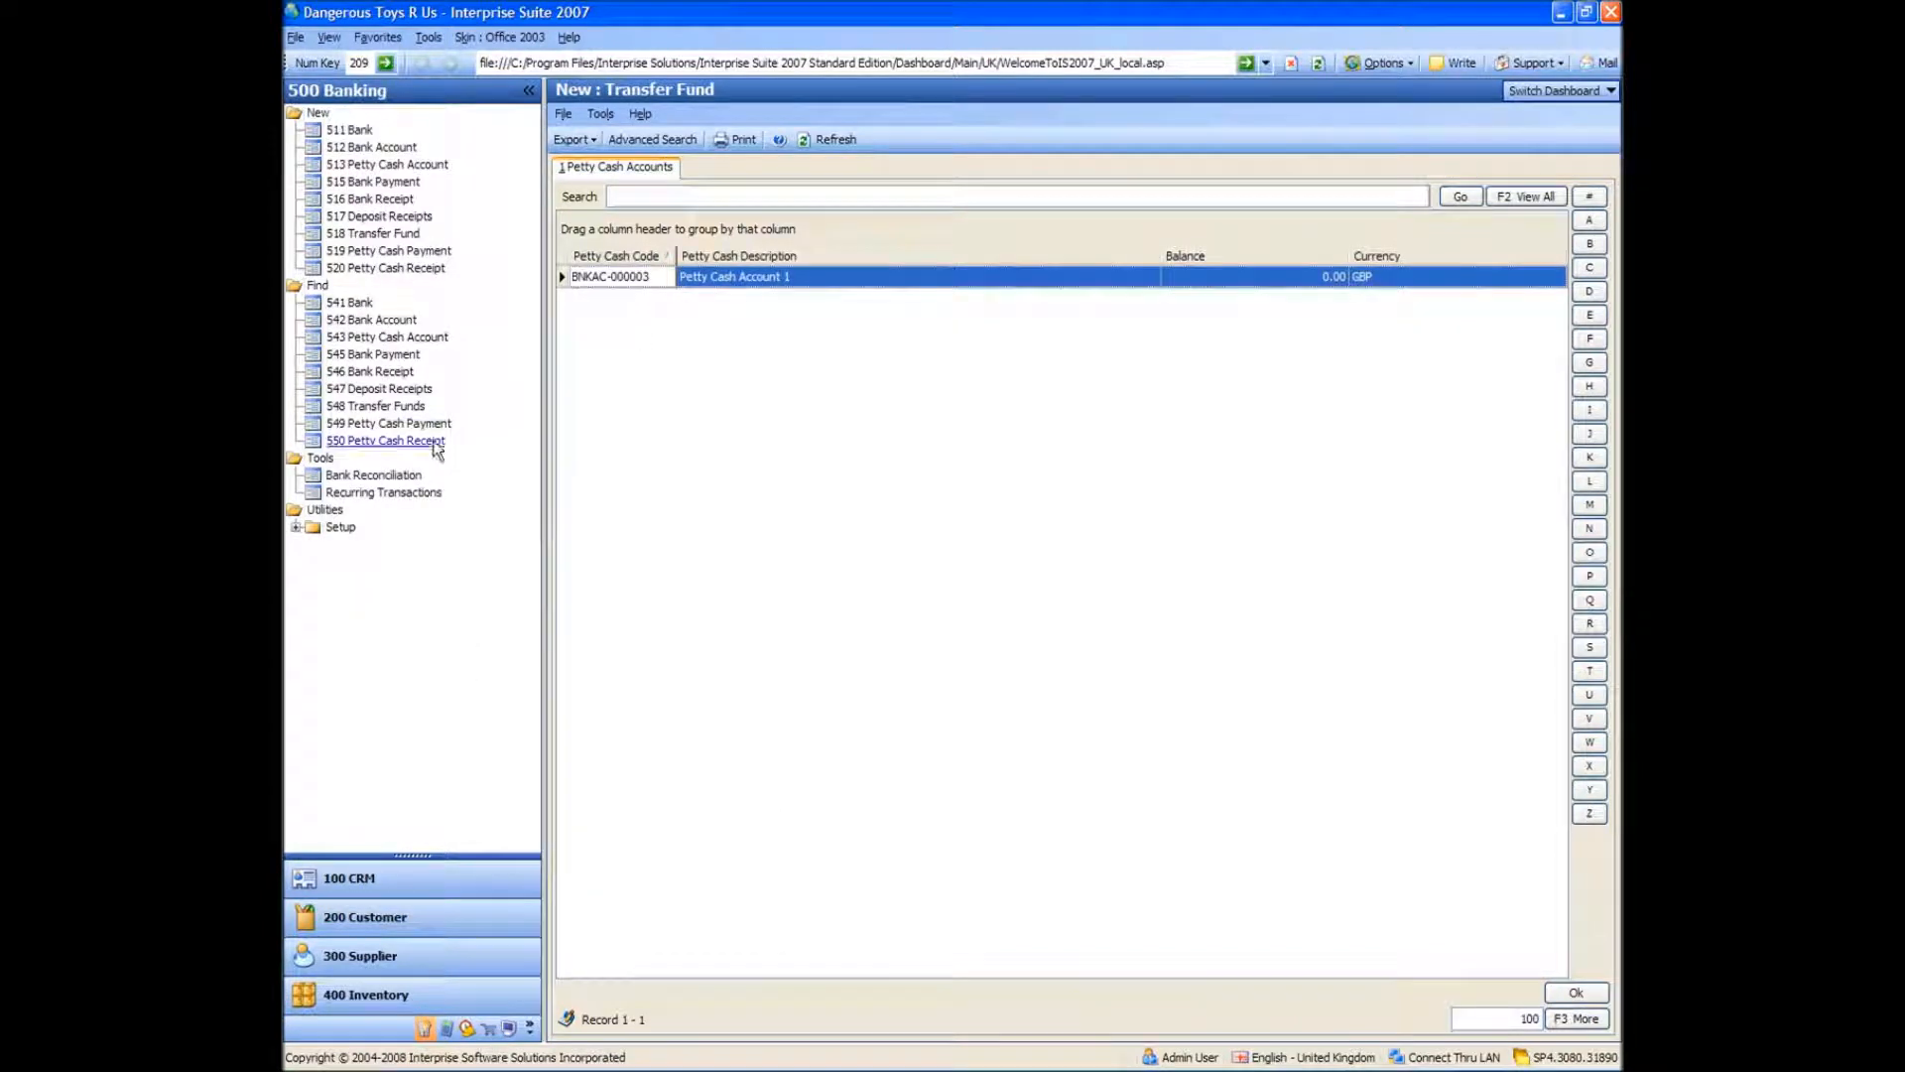
click(364, 217)
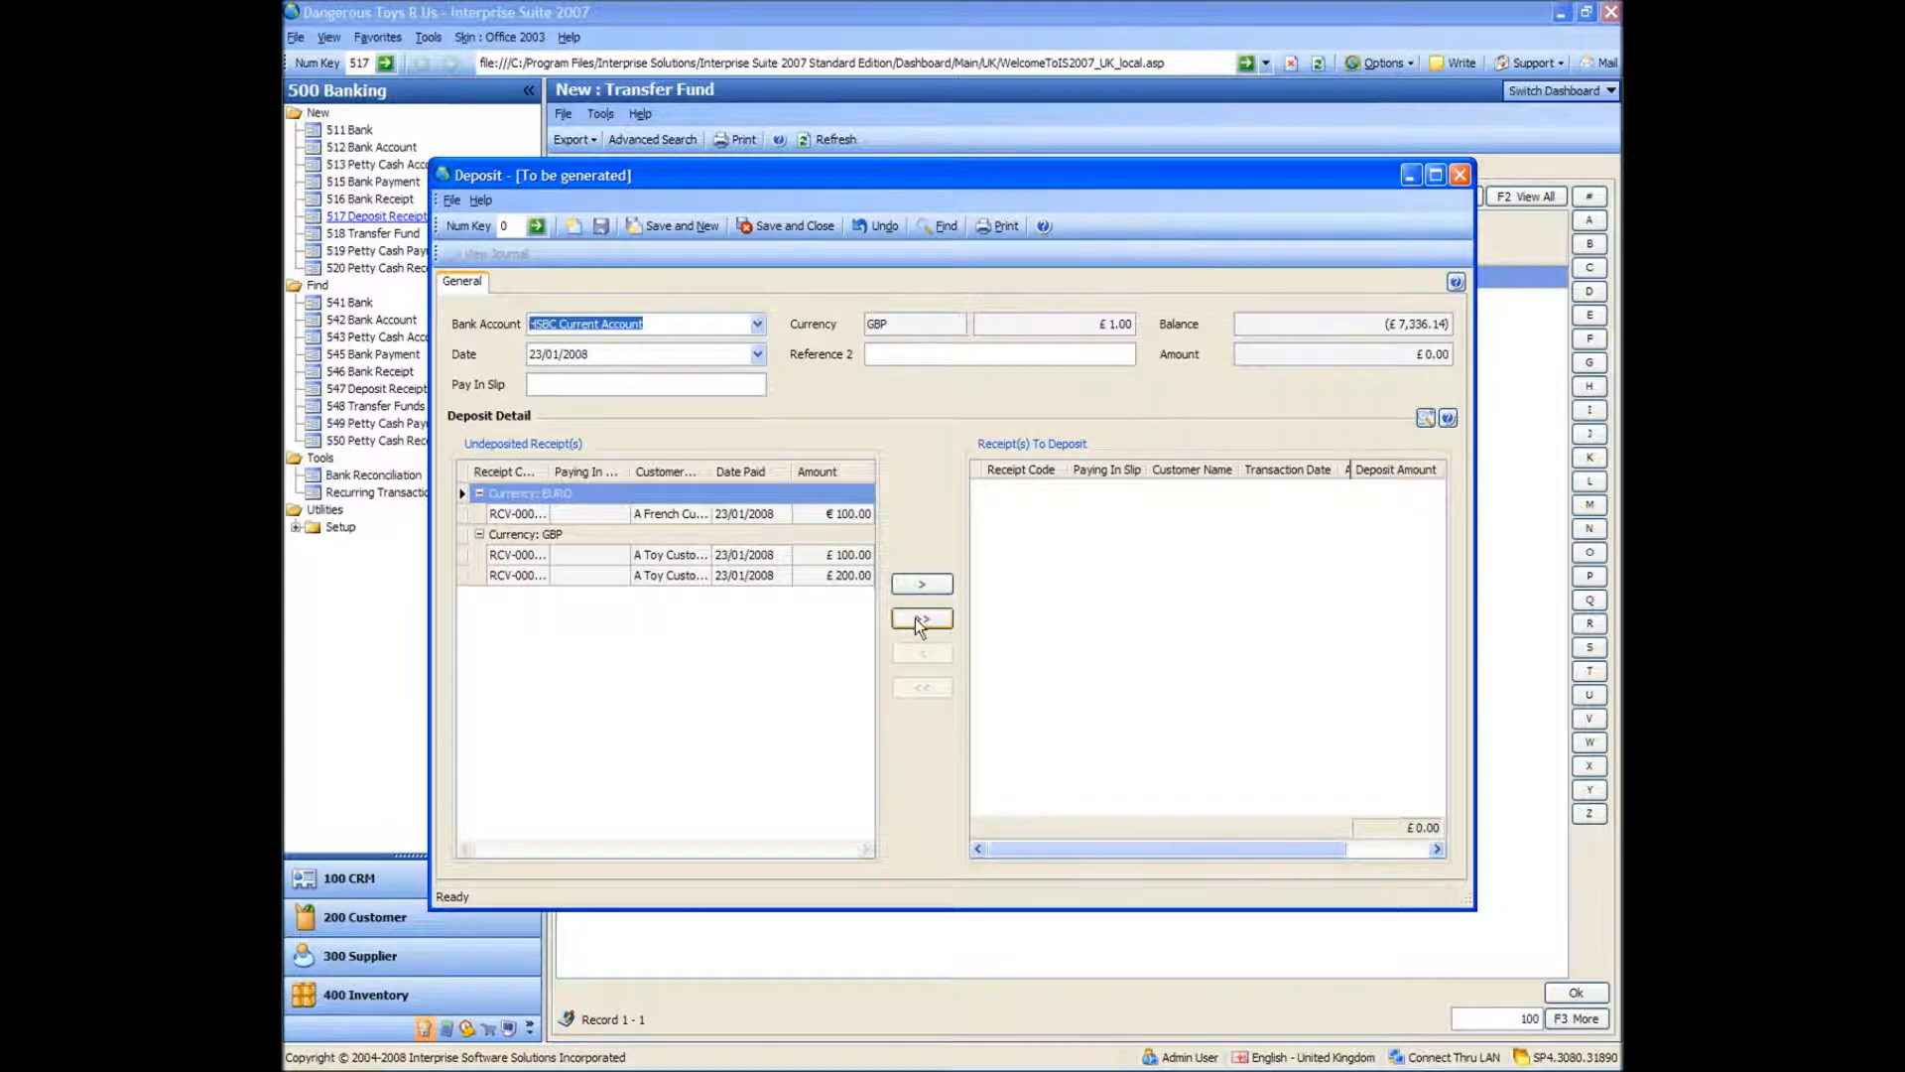
click(728, 511)
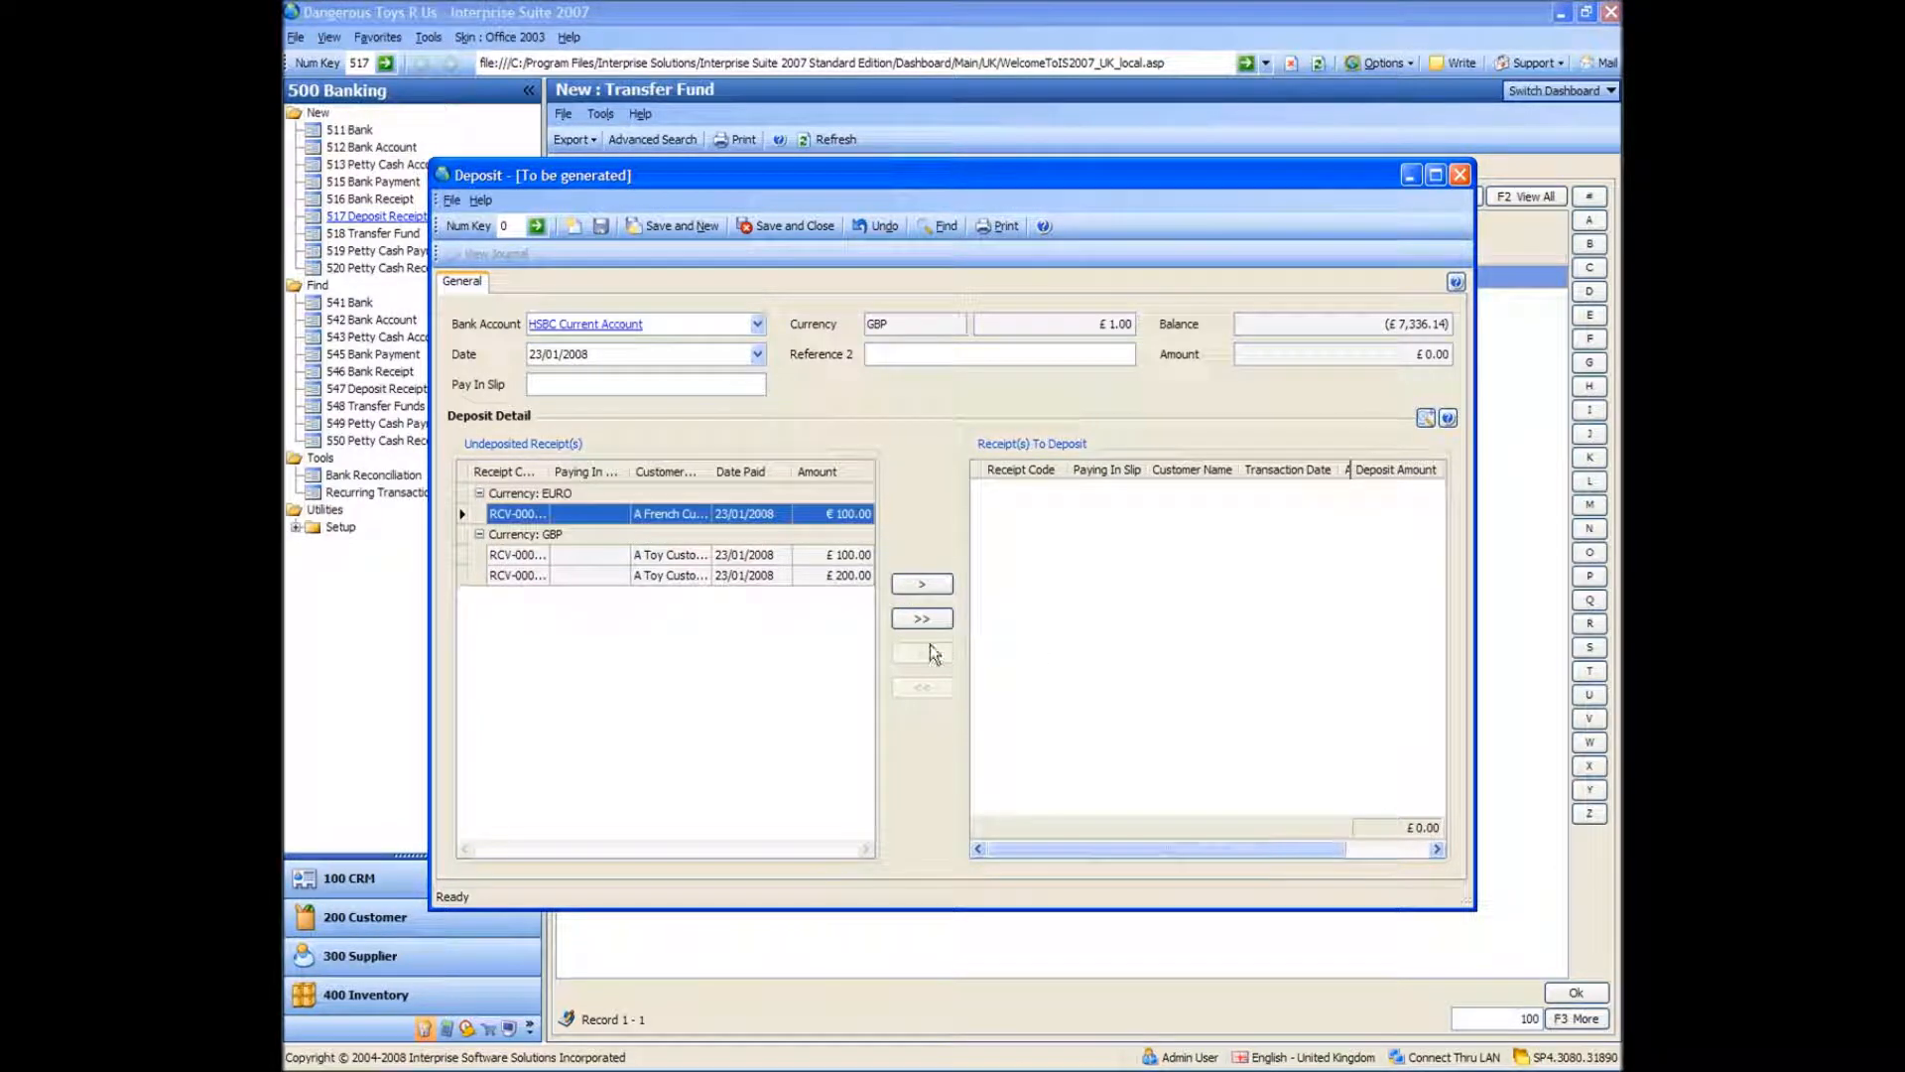
click(924, 620)
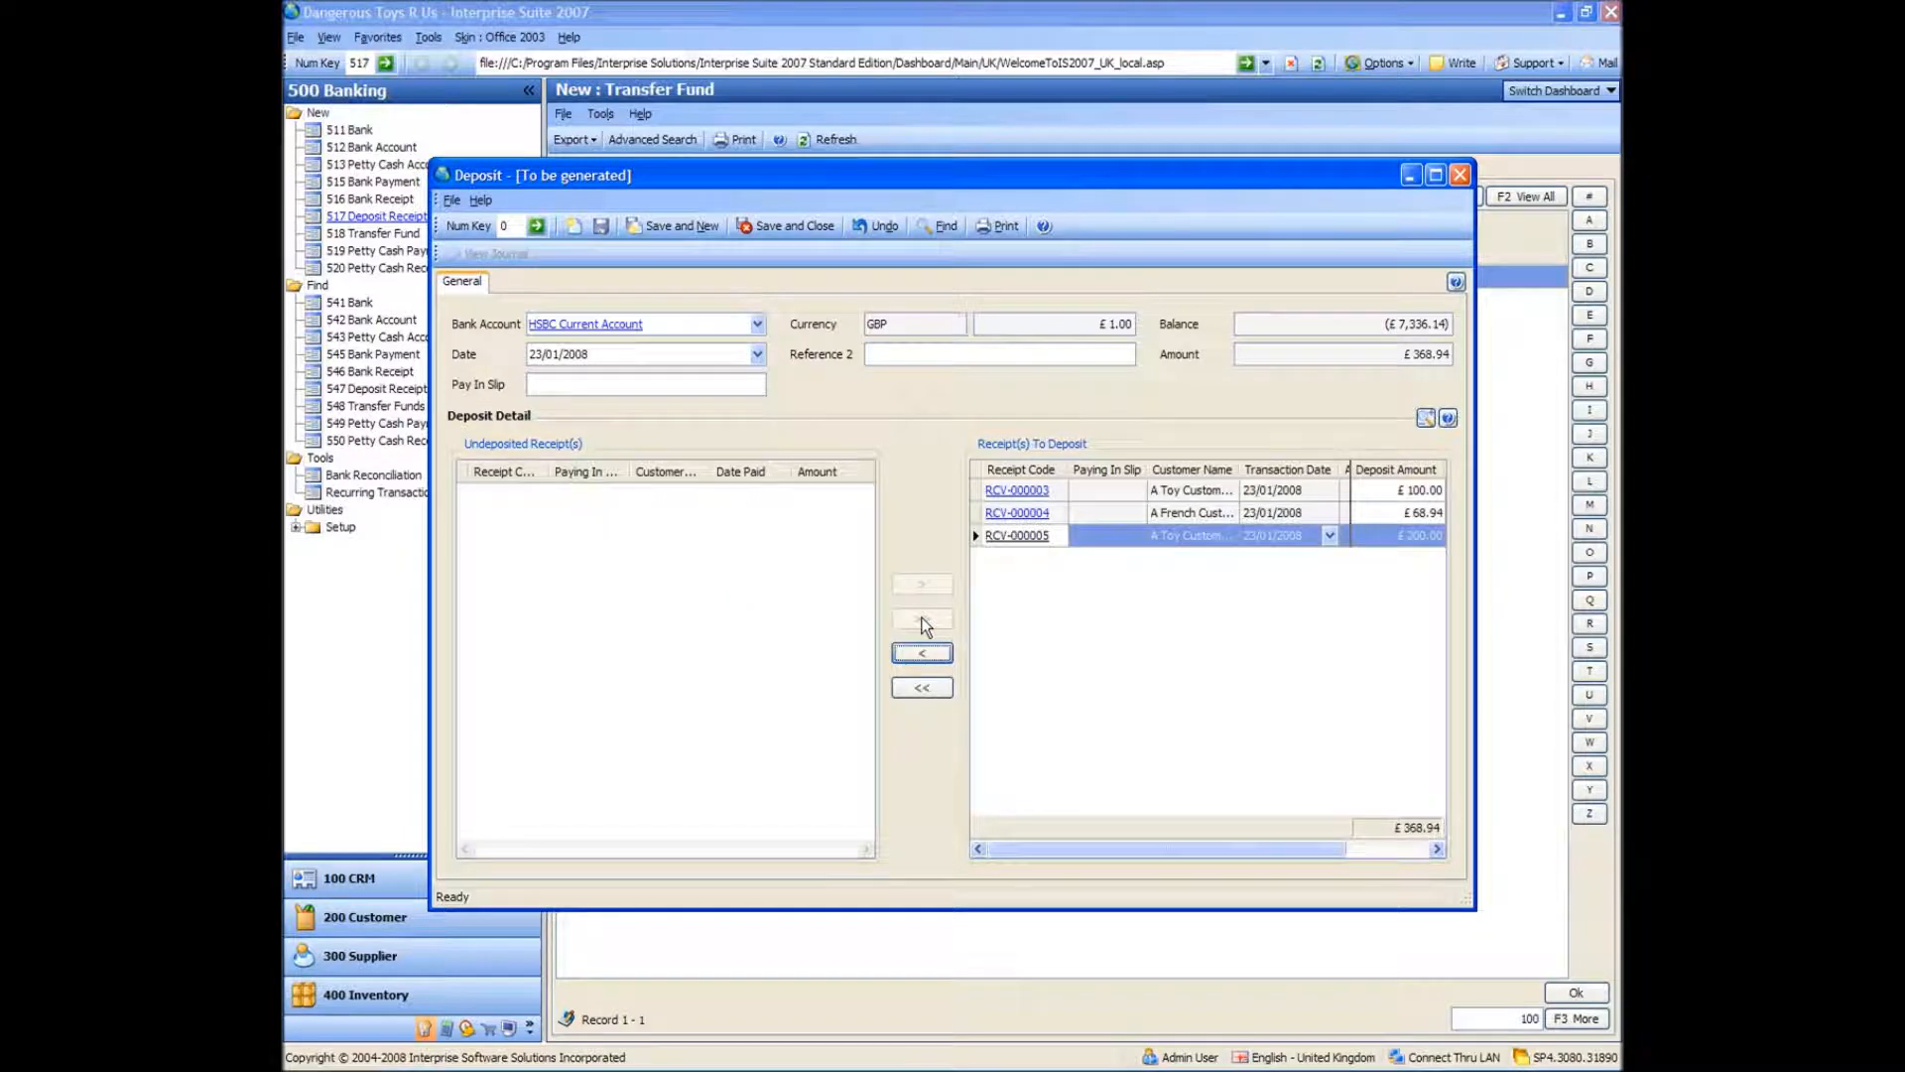
click(600, 227)
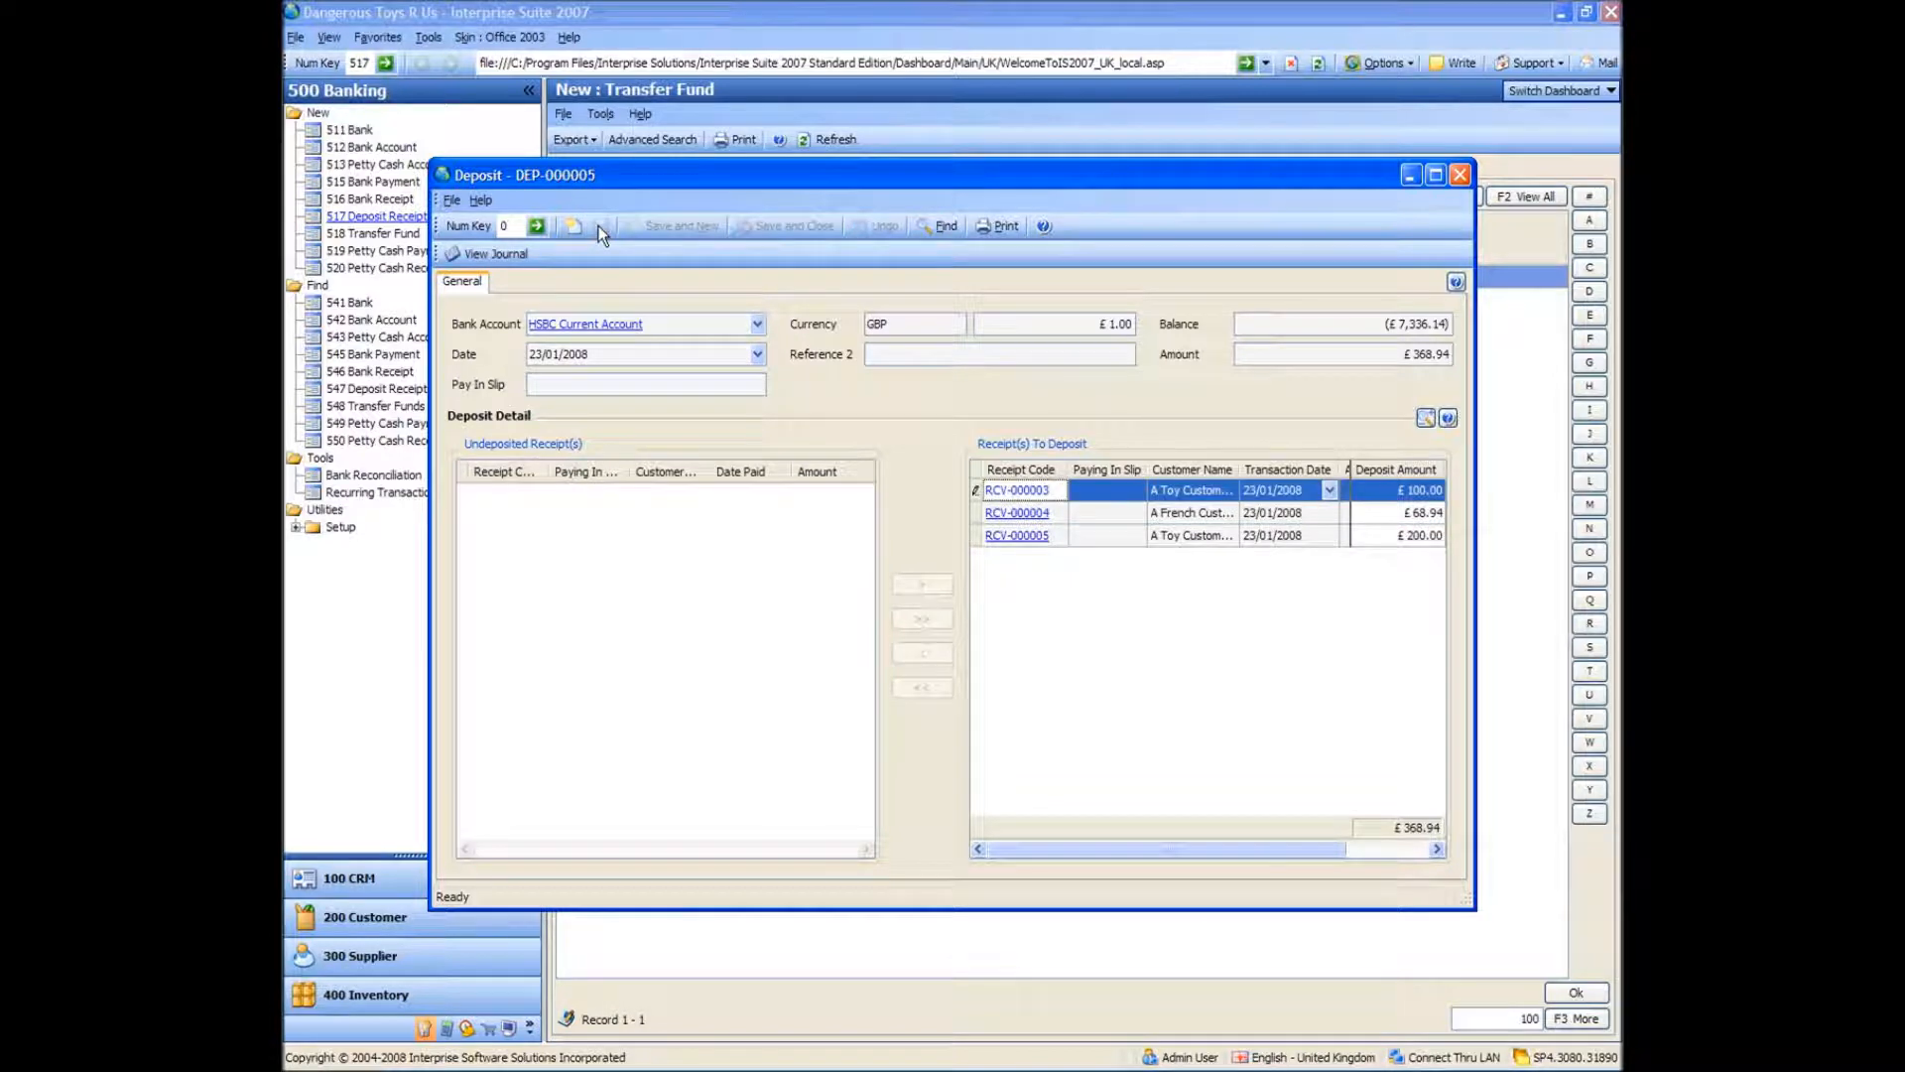
Review the deposited customer receipts in the HSBC Current Account's transaction list, then close the account and deposit windows
click(577, 329)
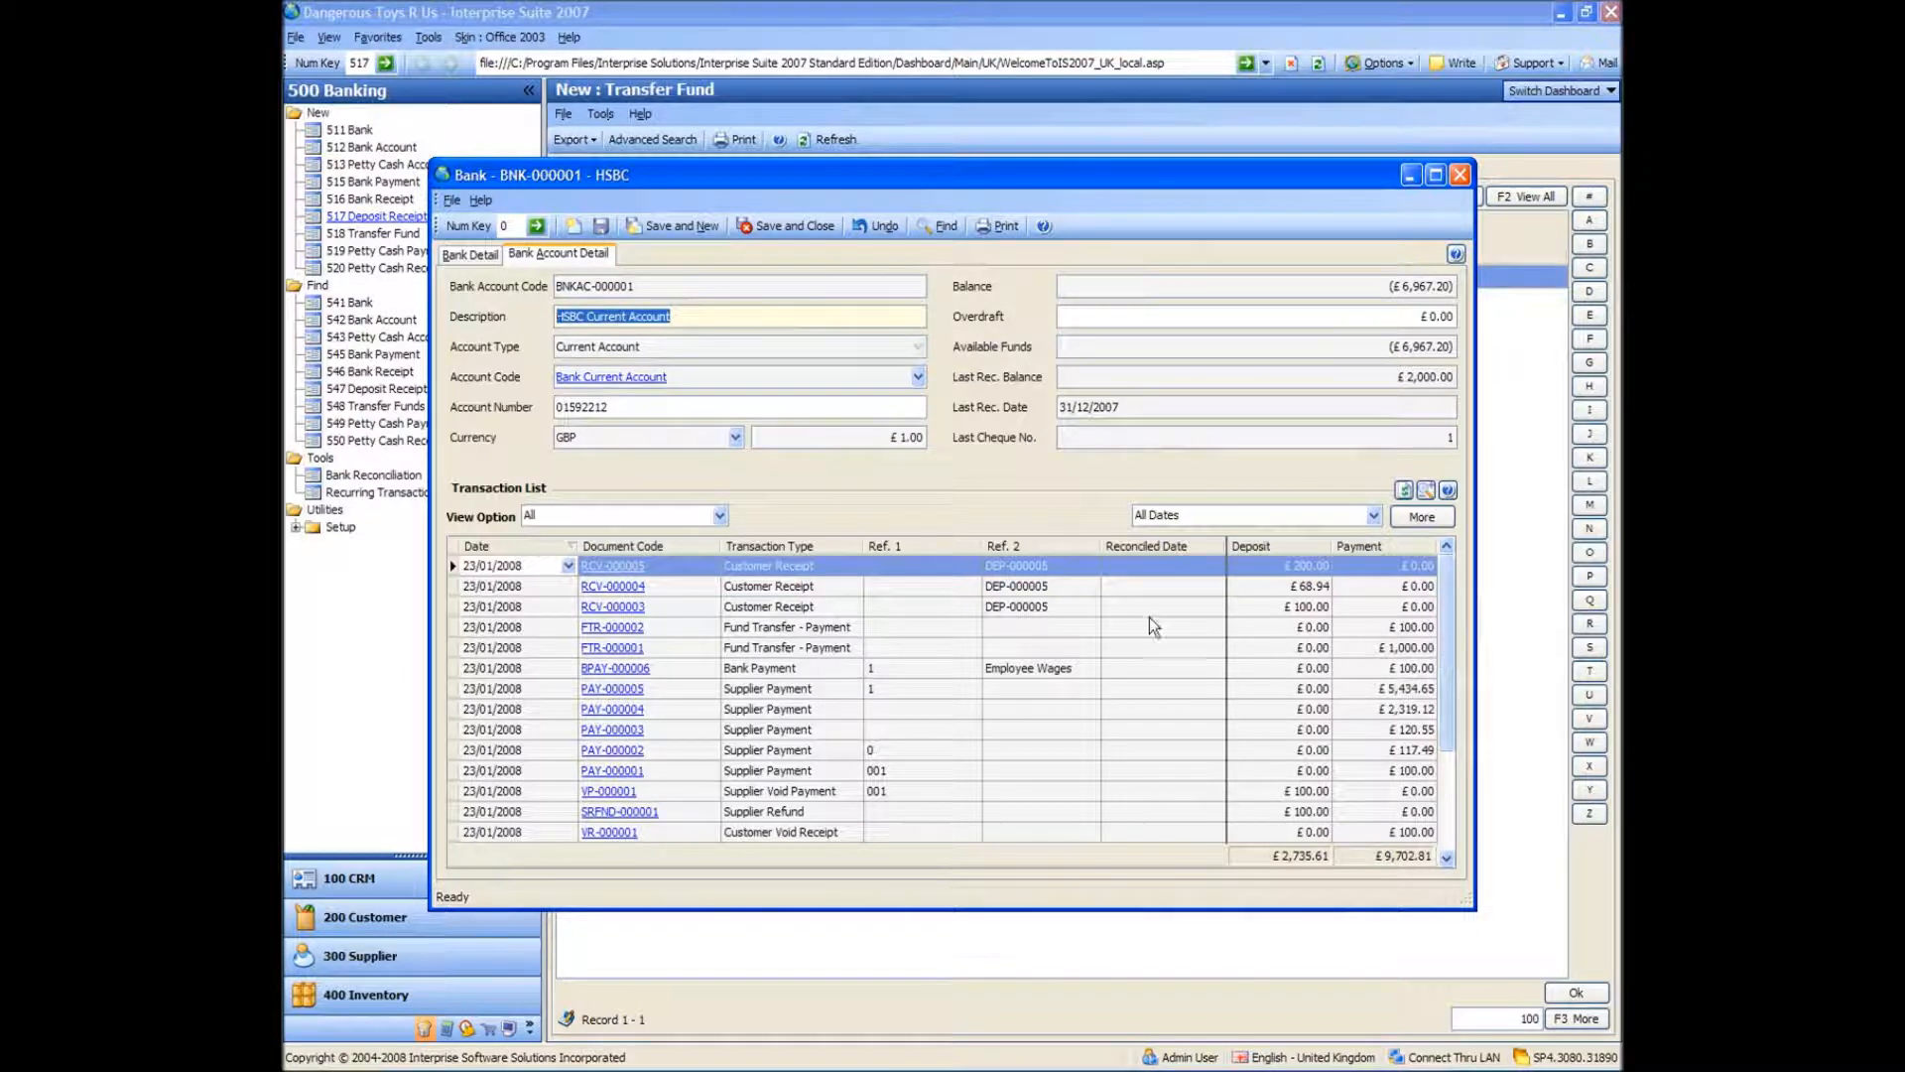
click(1052, 608)
key(Up)
key(Up)
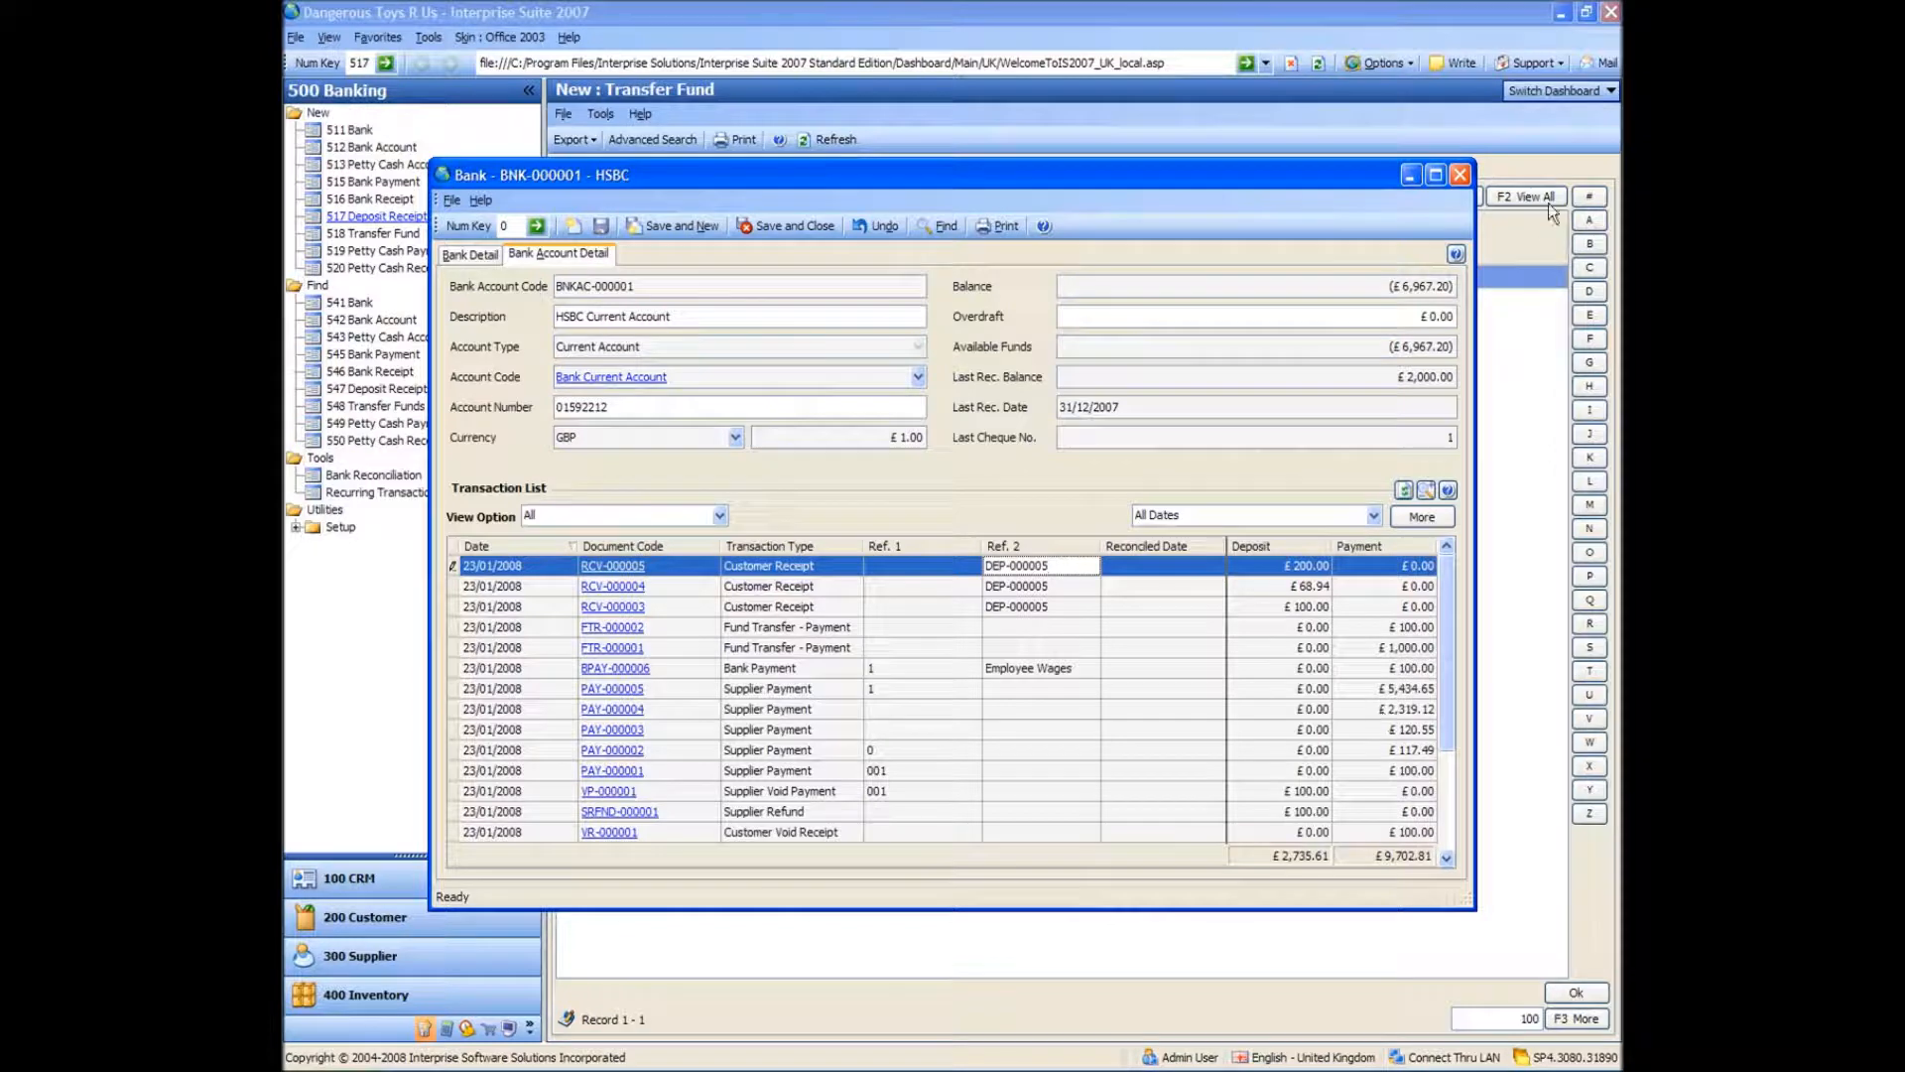
click(1461, 174)
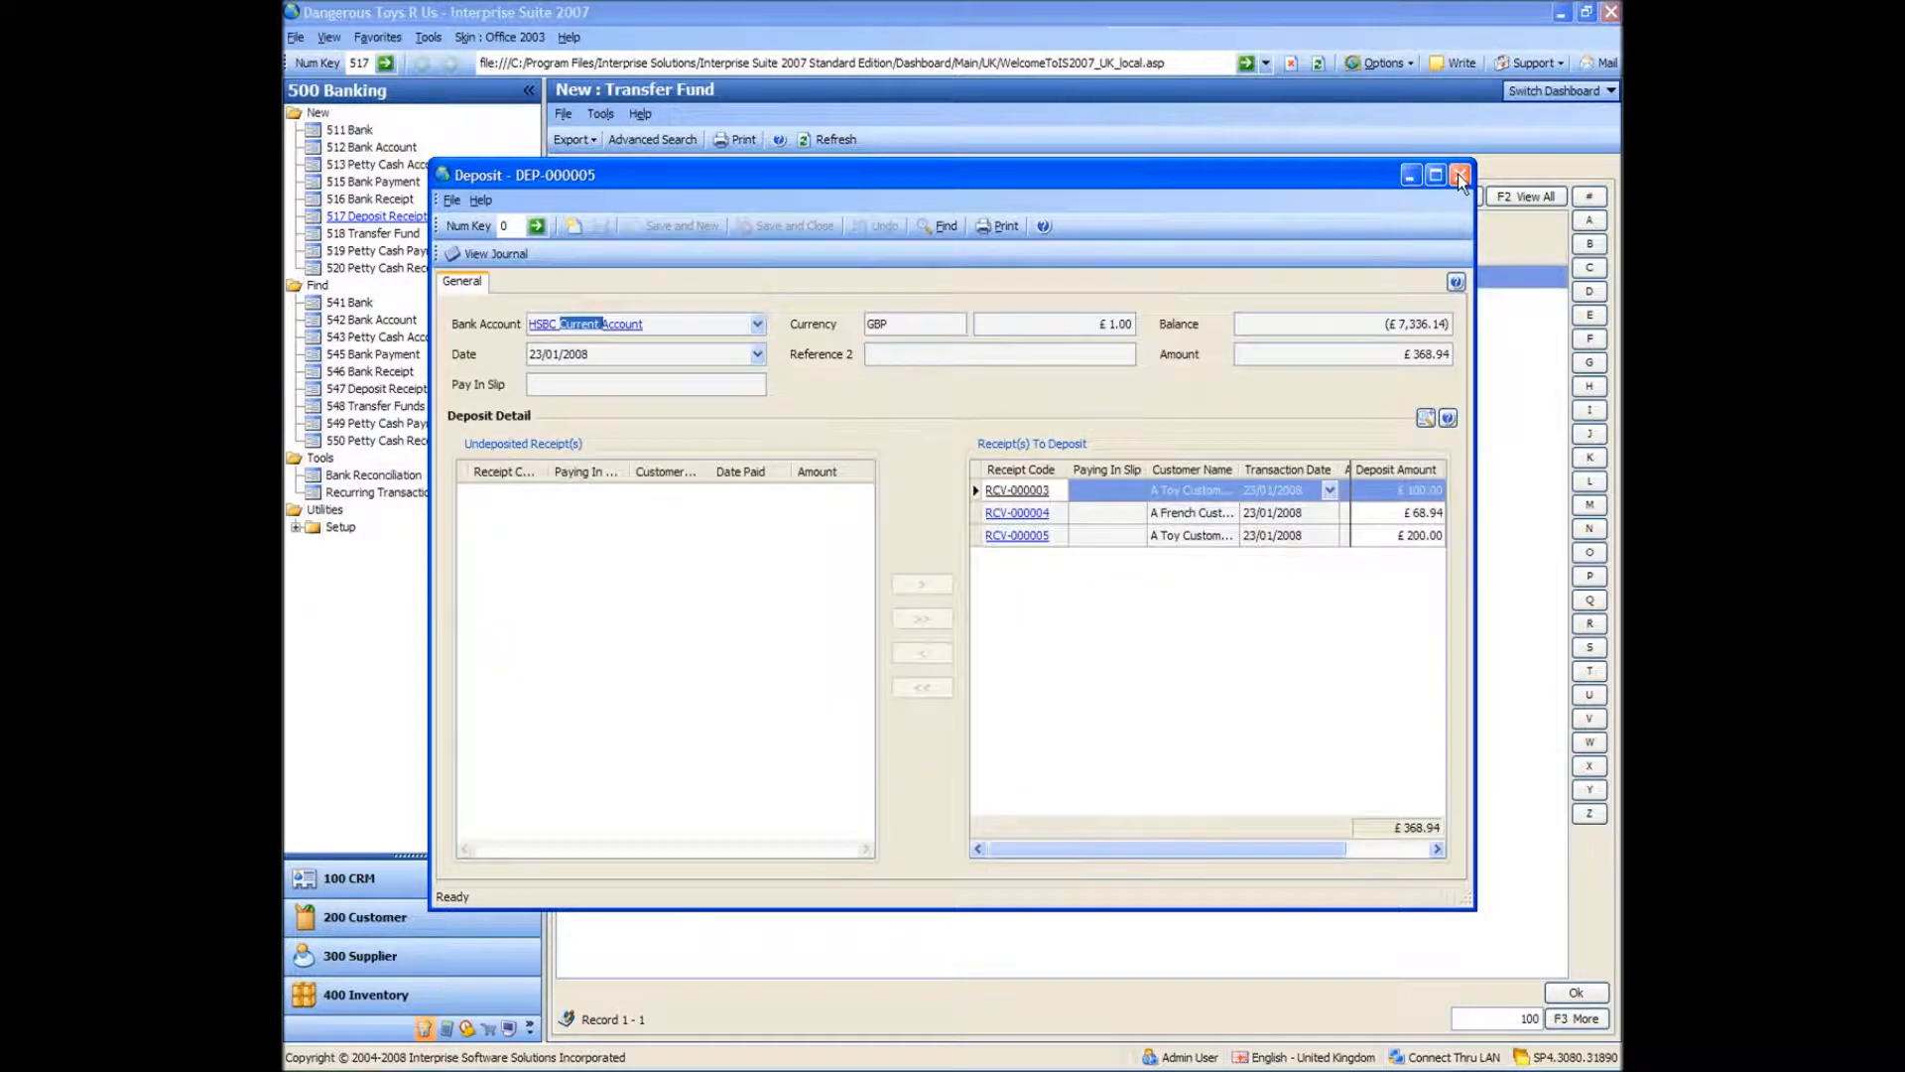
click(1460, 175)
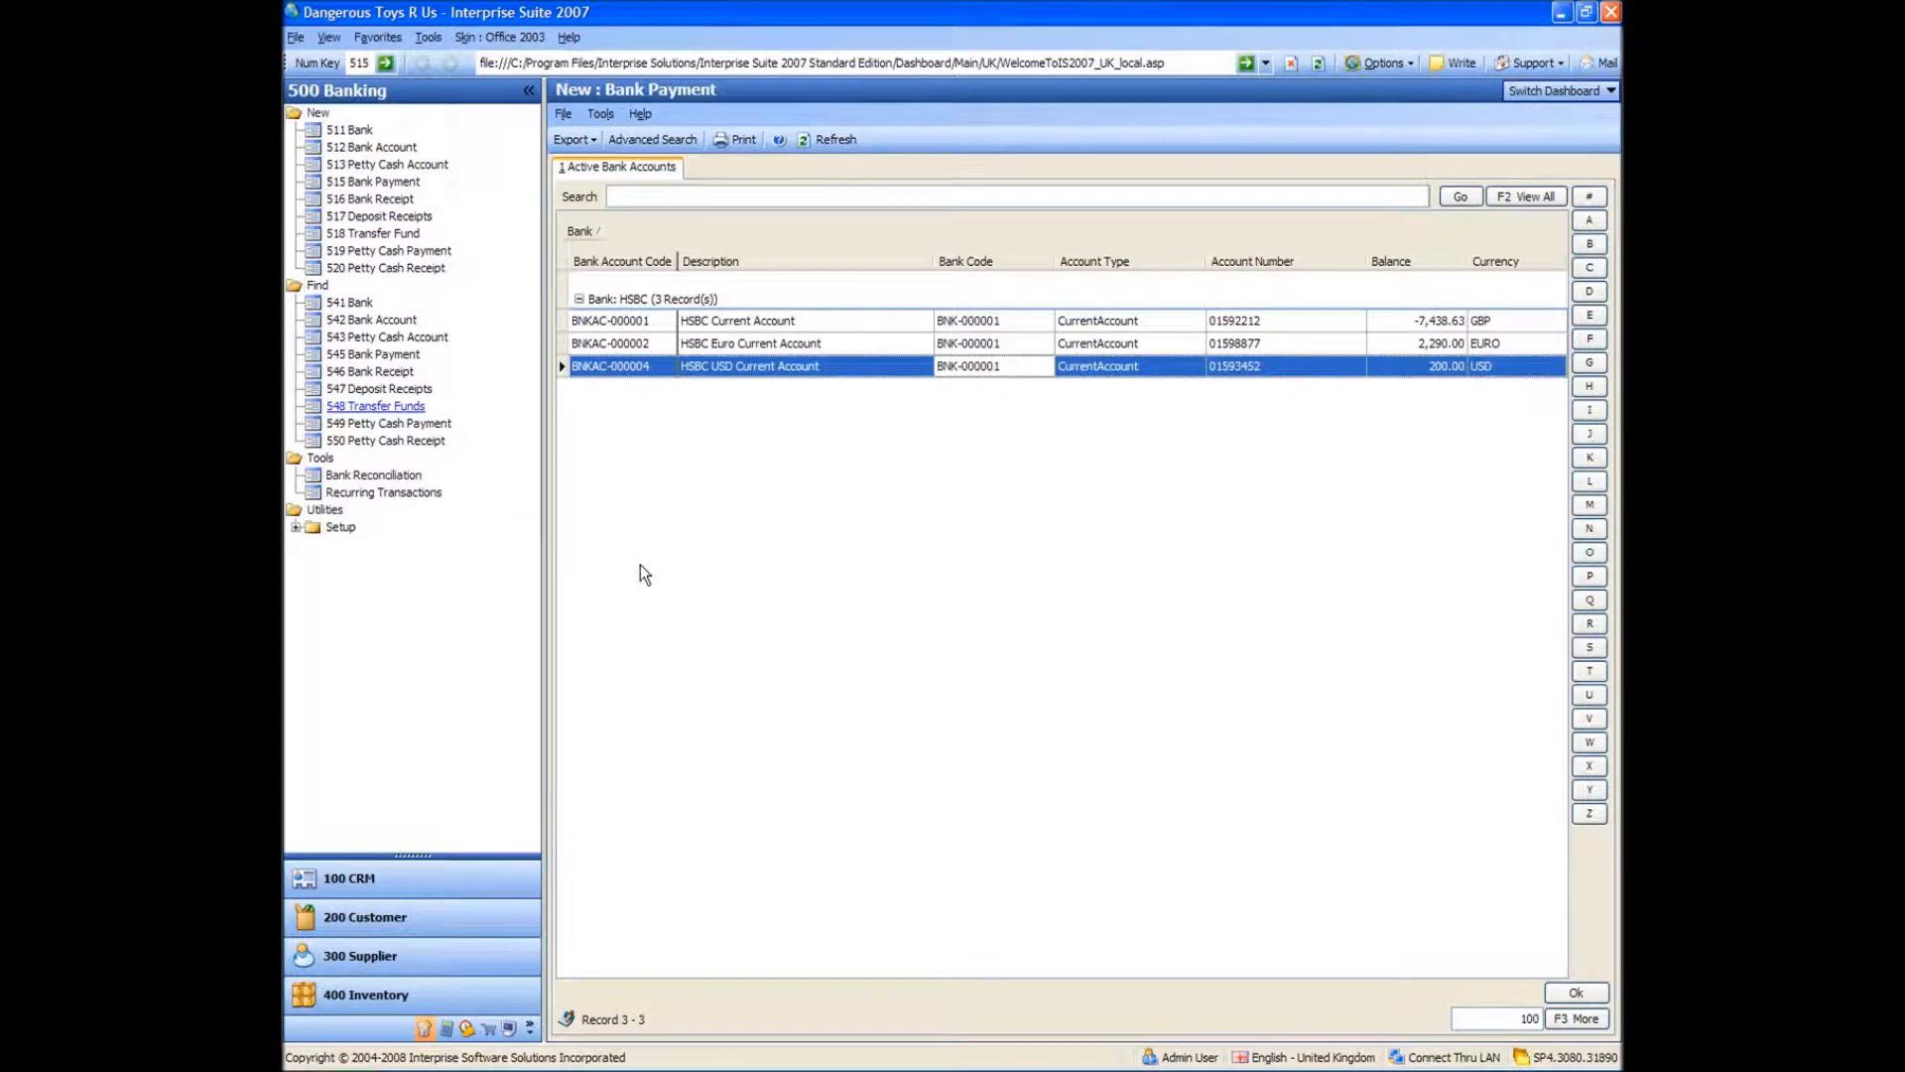
Start a bank reconciliation for HSBC Current Account with the statement date 31/01/2008
click(403, 476)
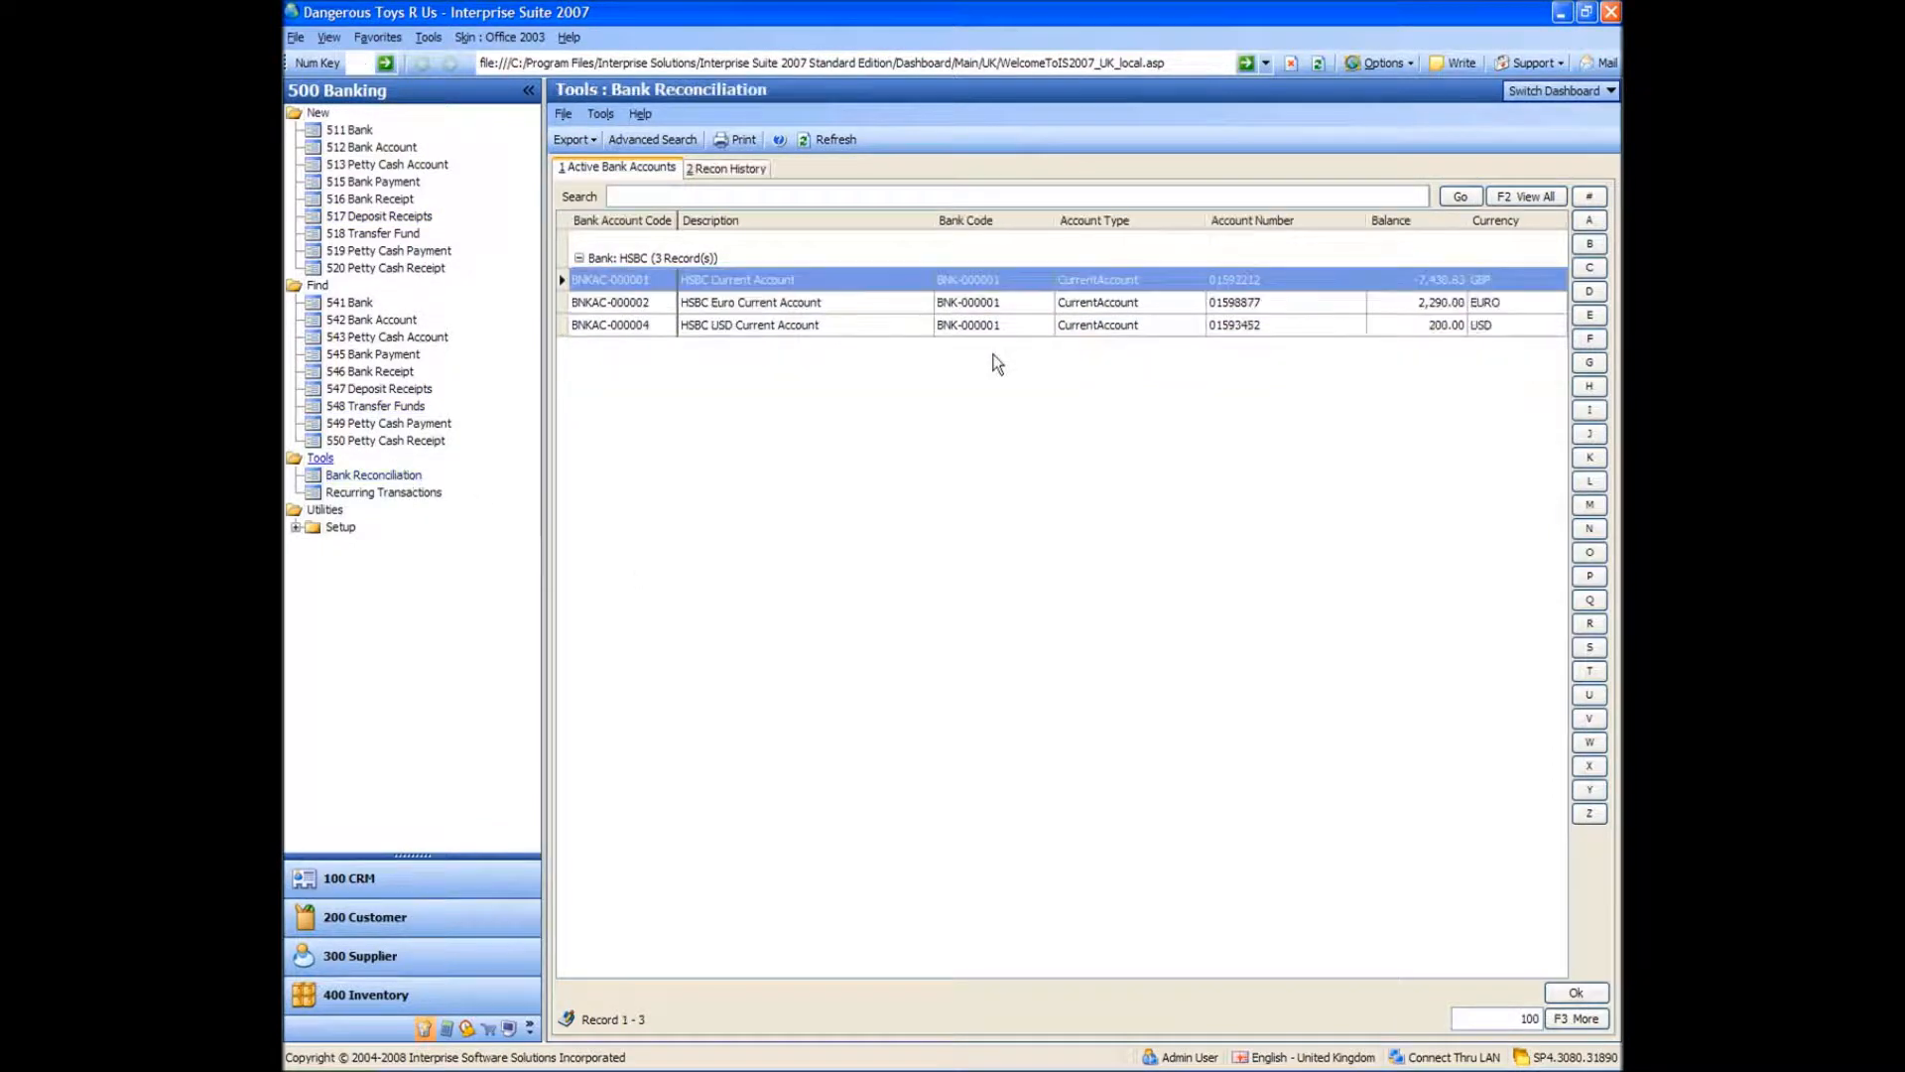
double_click(617, 281)
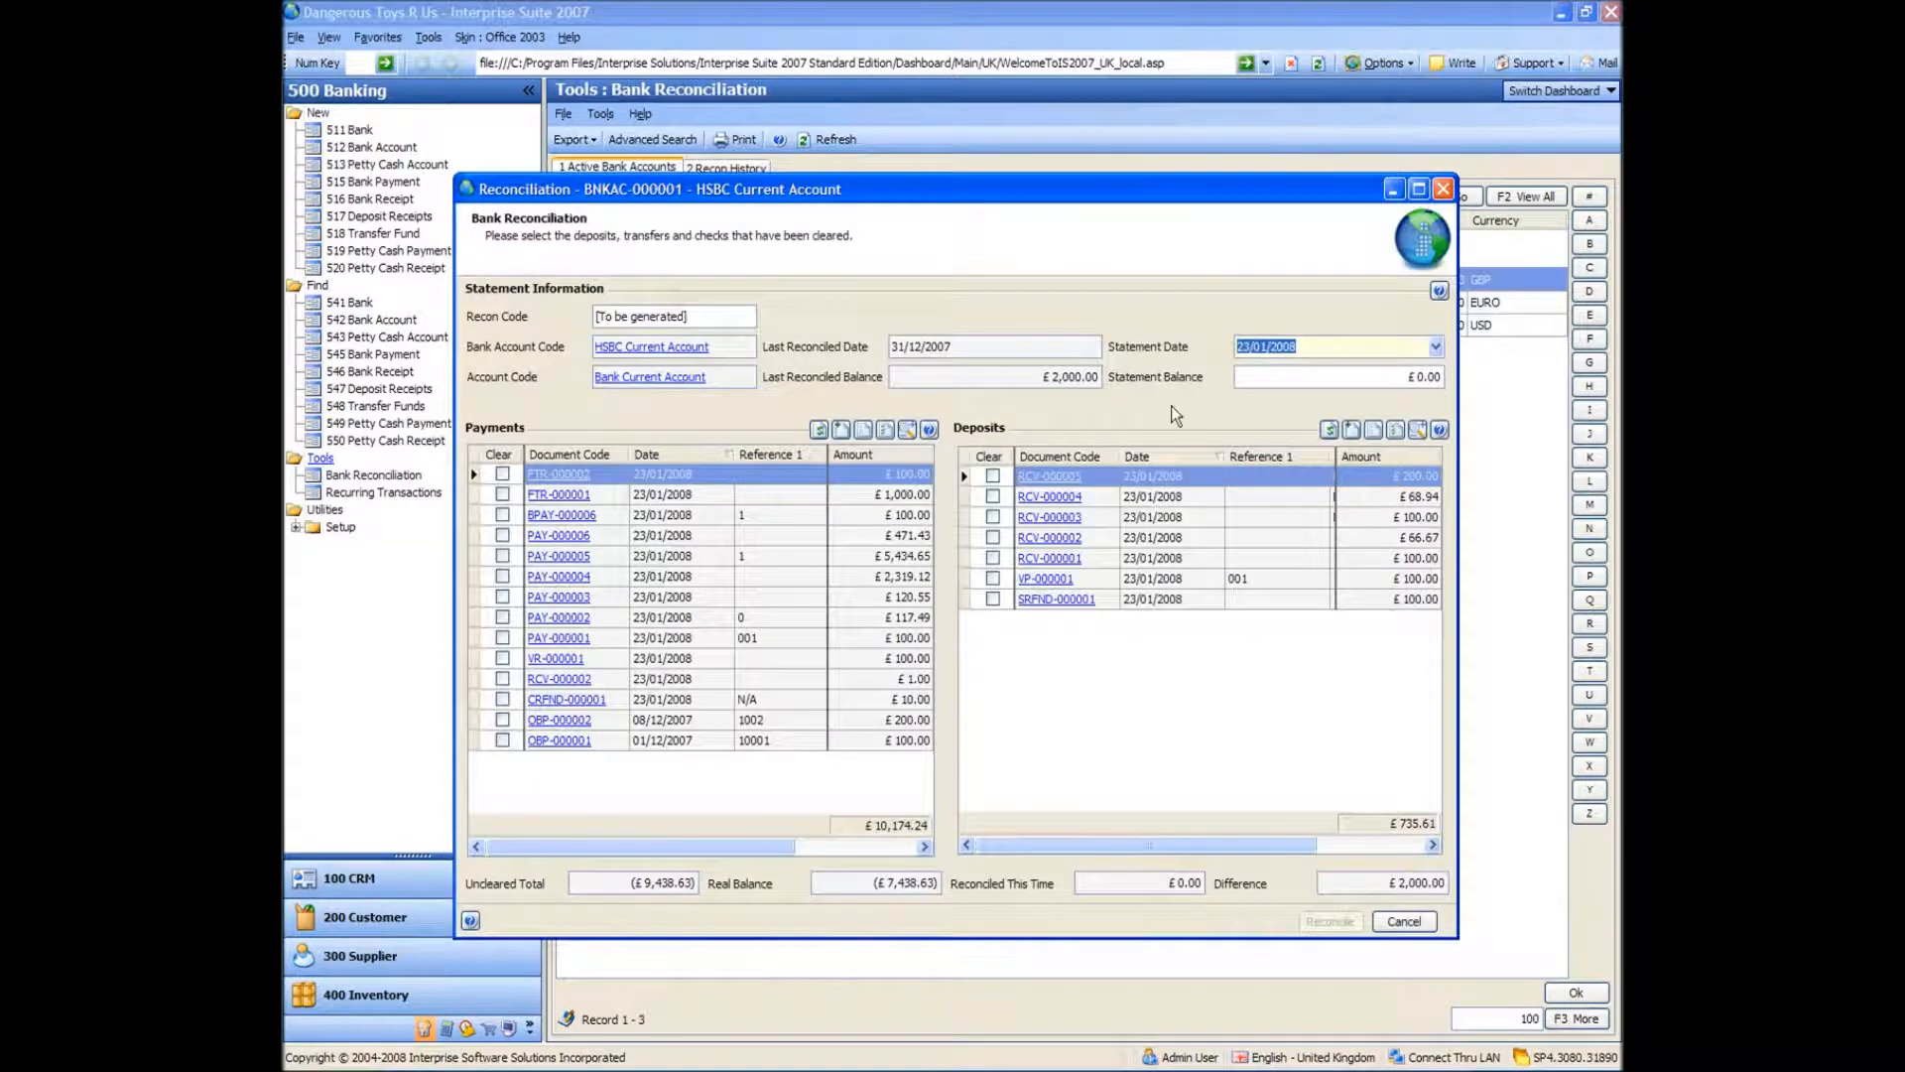
click(1028, 374)
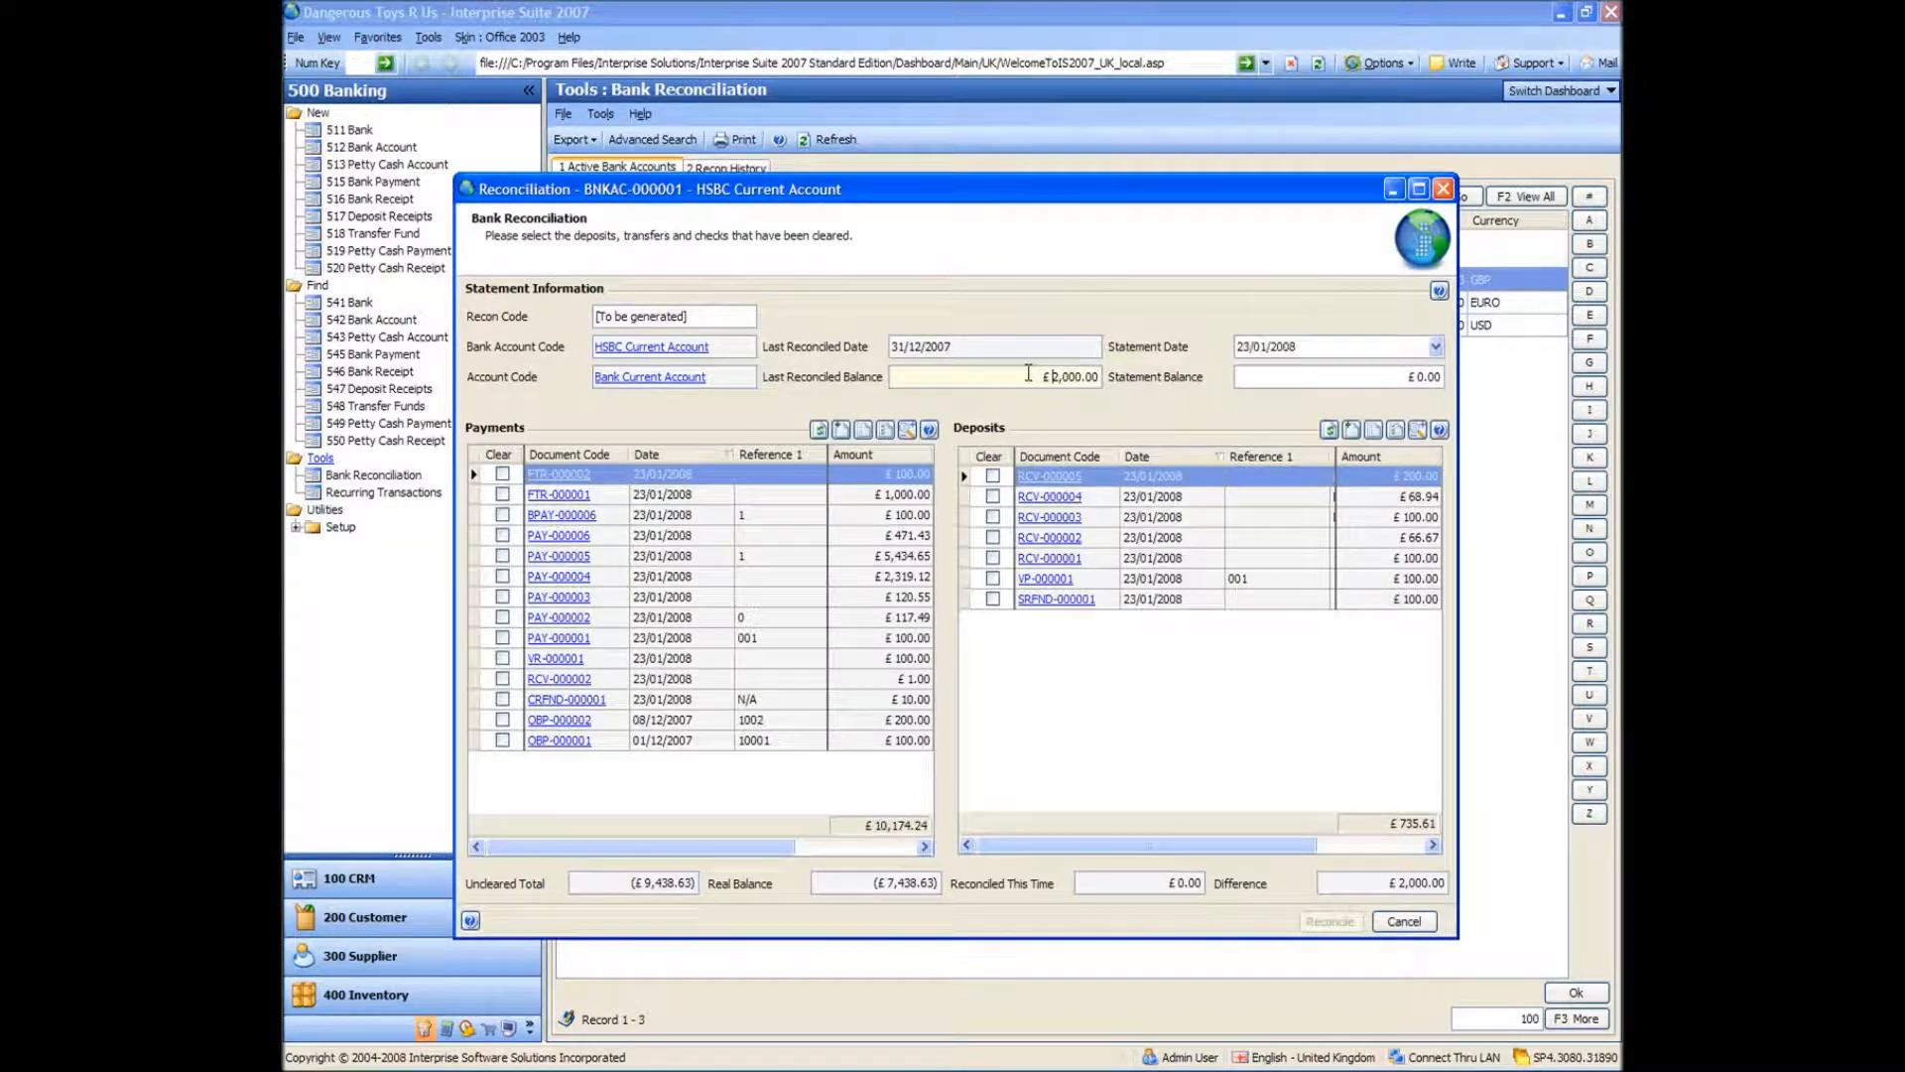
click(1438, 346)
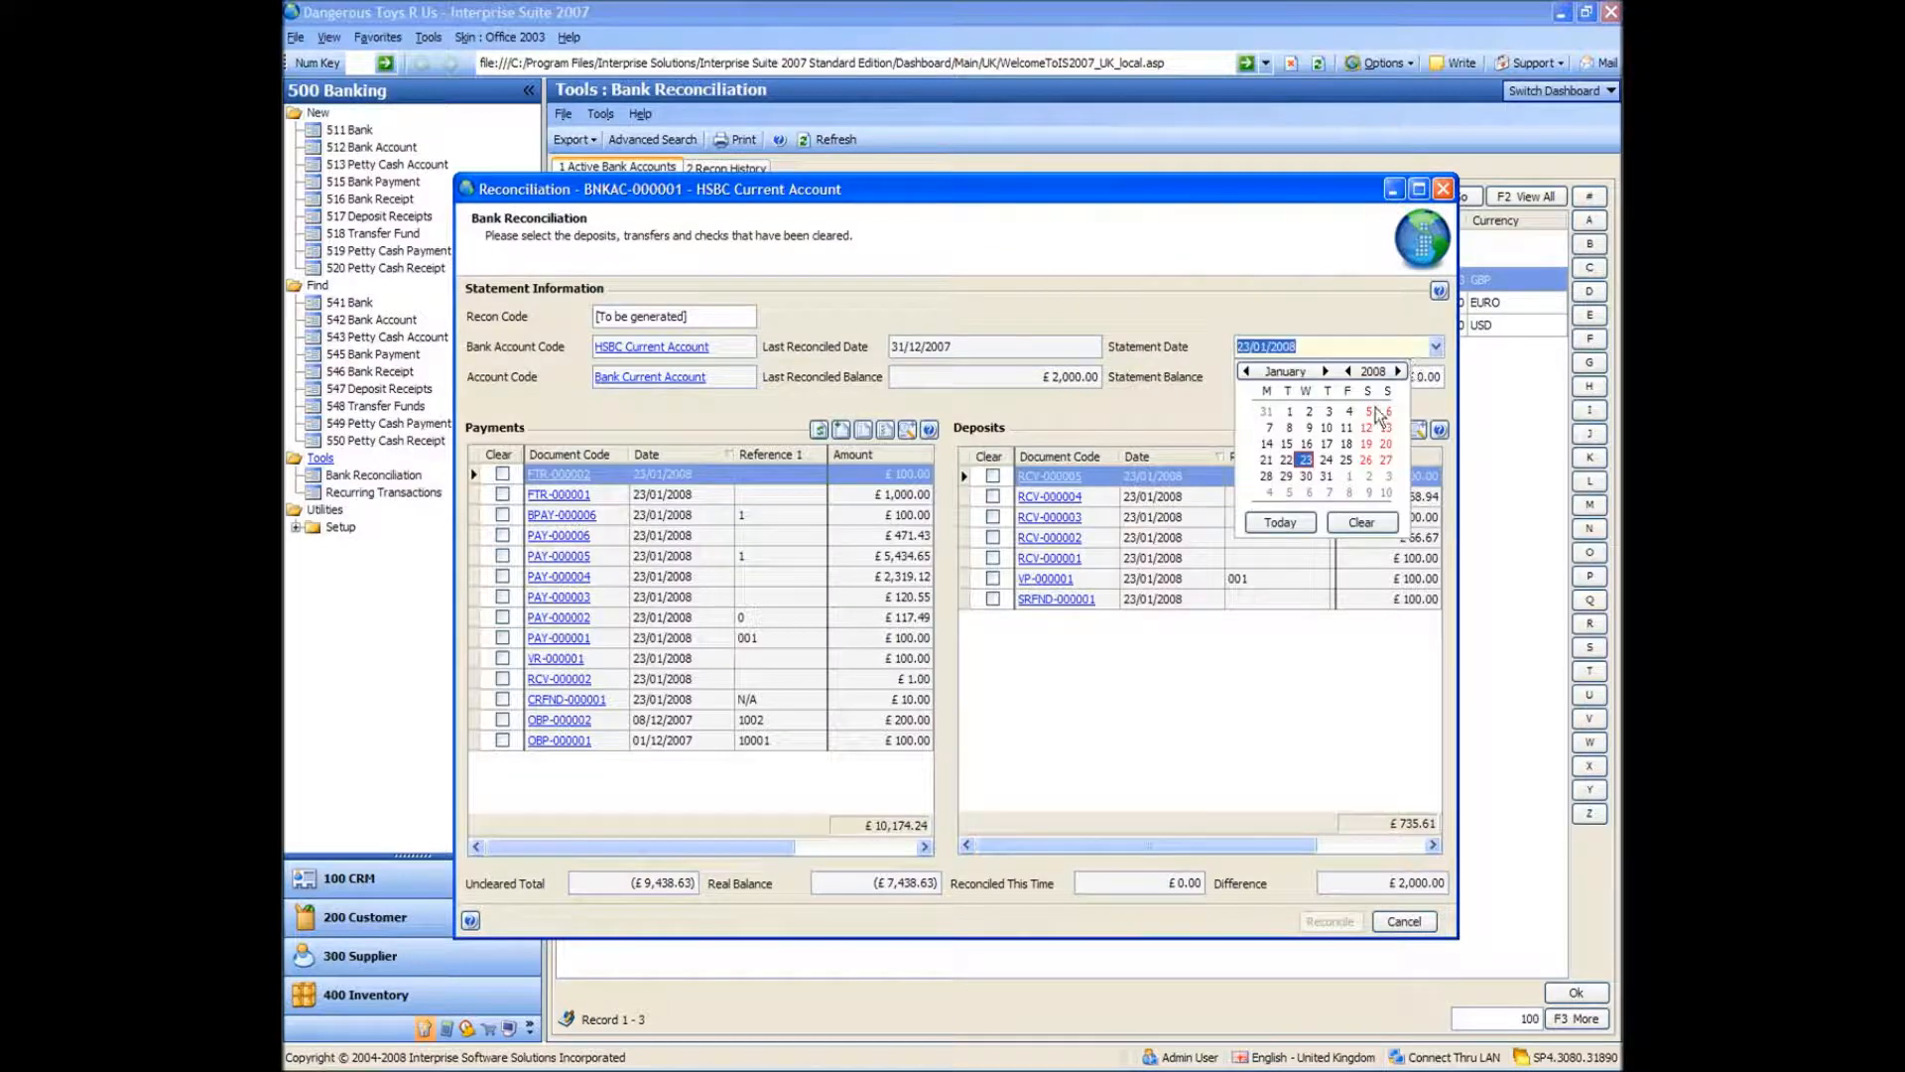
click(1326, 476)
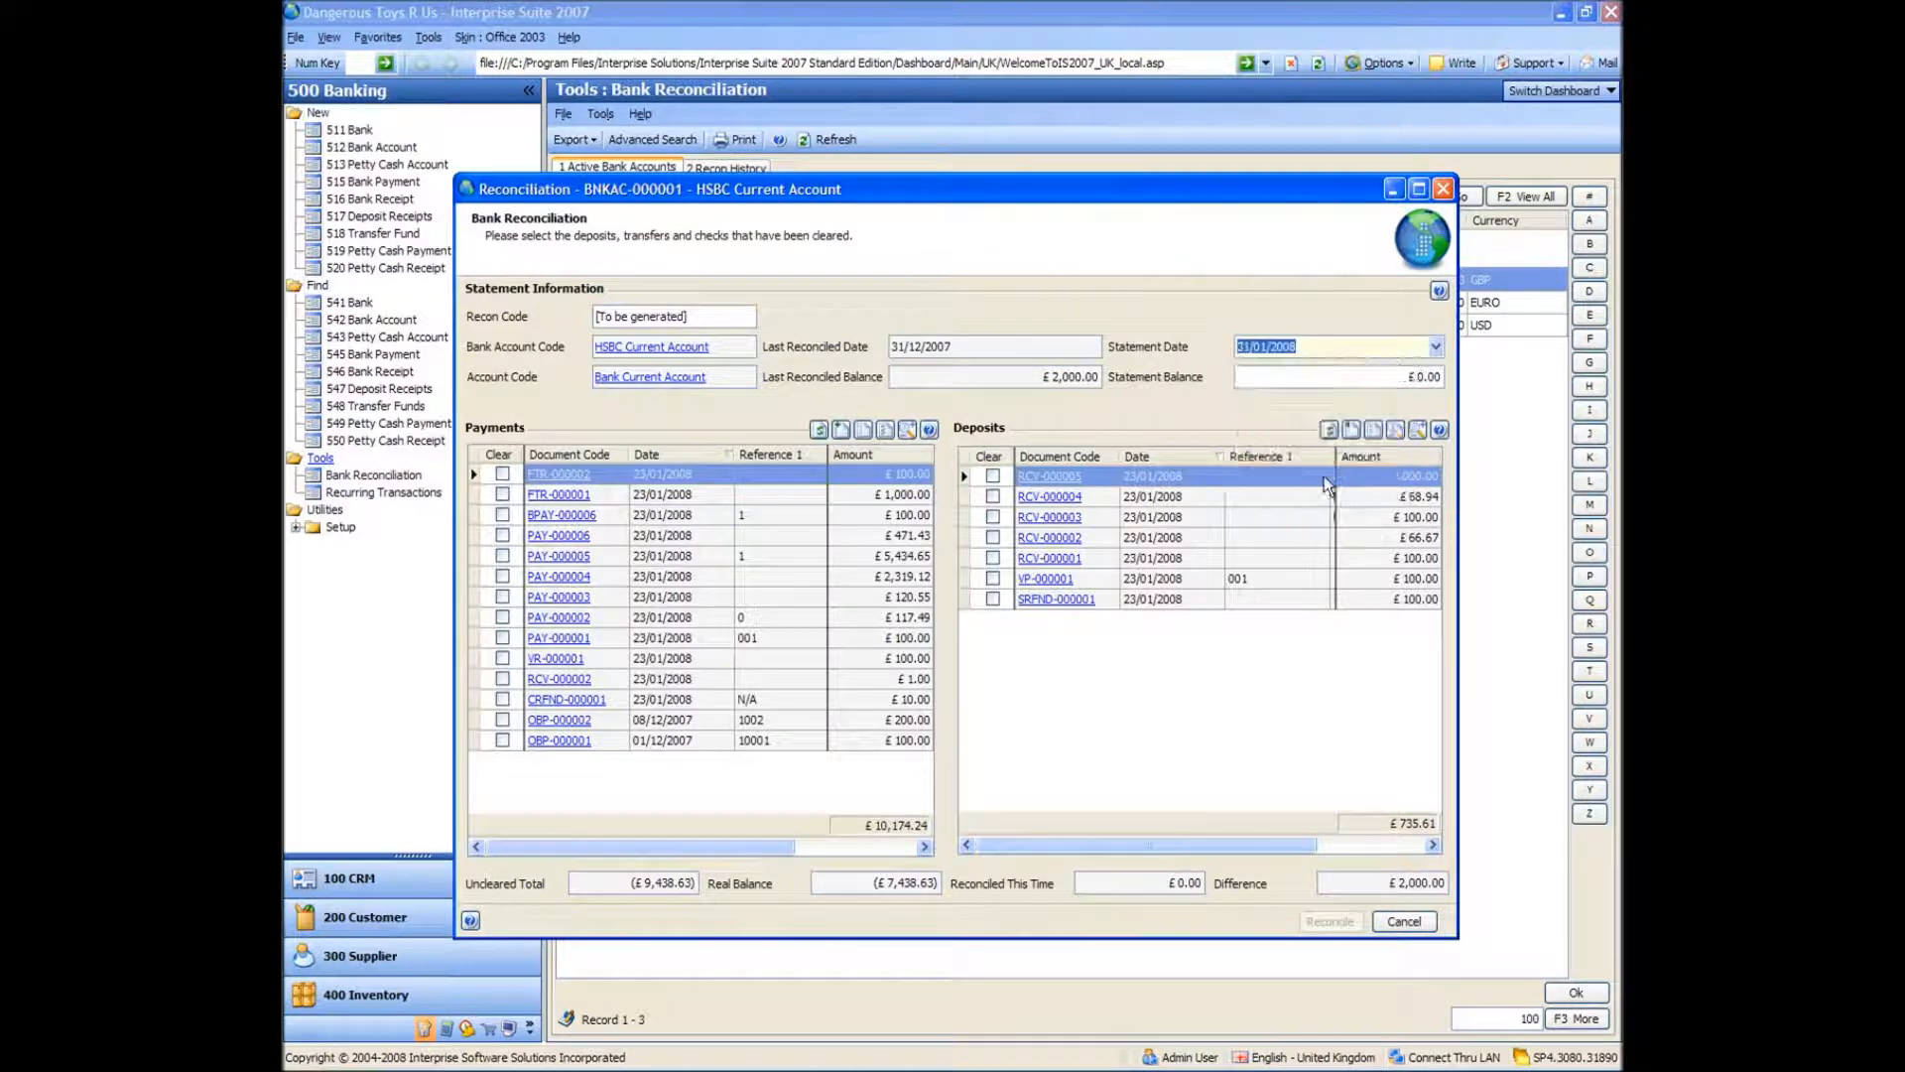
Set the reconciliation's statement balance to £1,897.51
click(1395, 377)
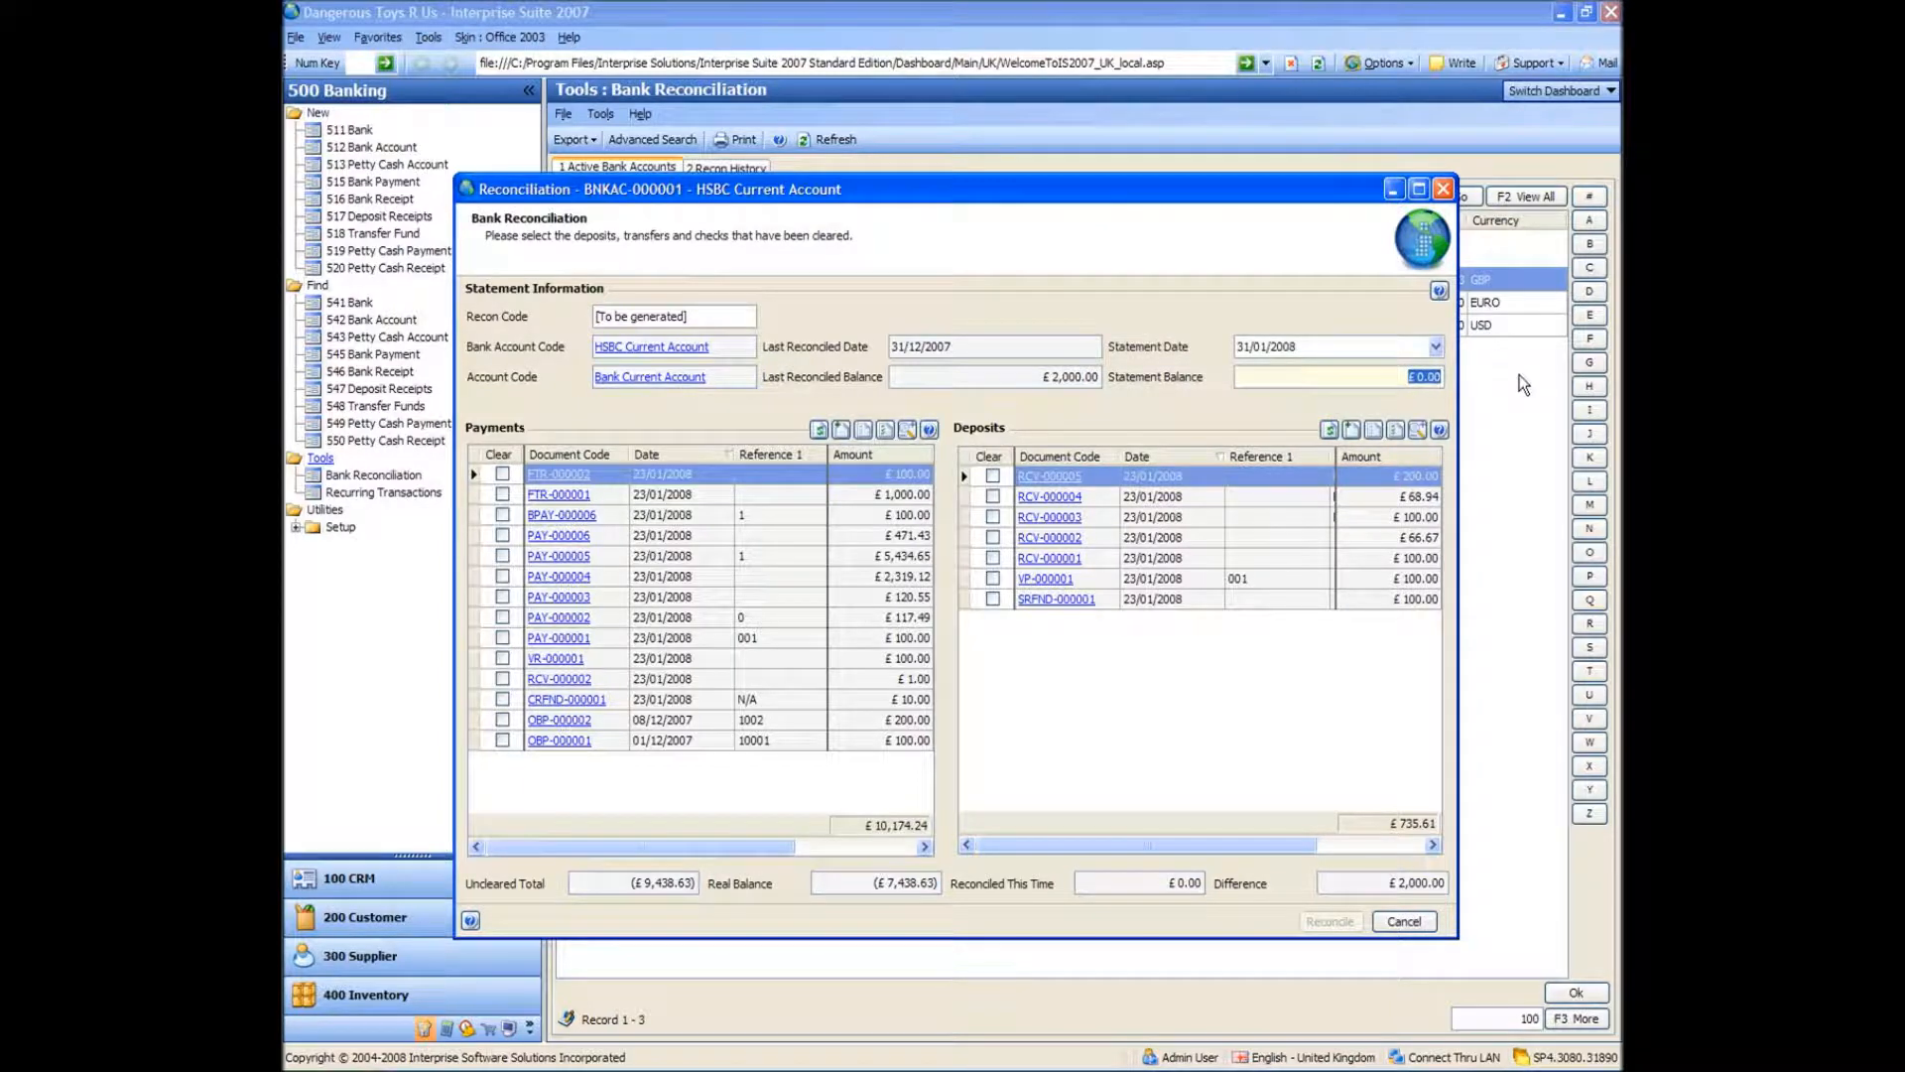
text(1,)
text(8)
text(97)
text(.0)
text(5)
text(1)
key(Tab)
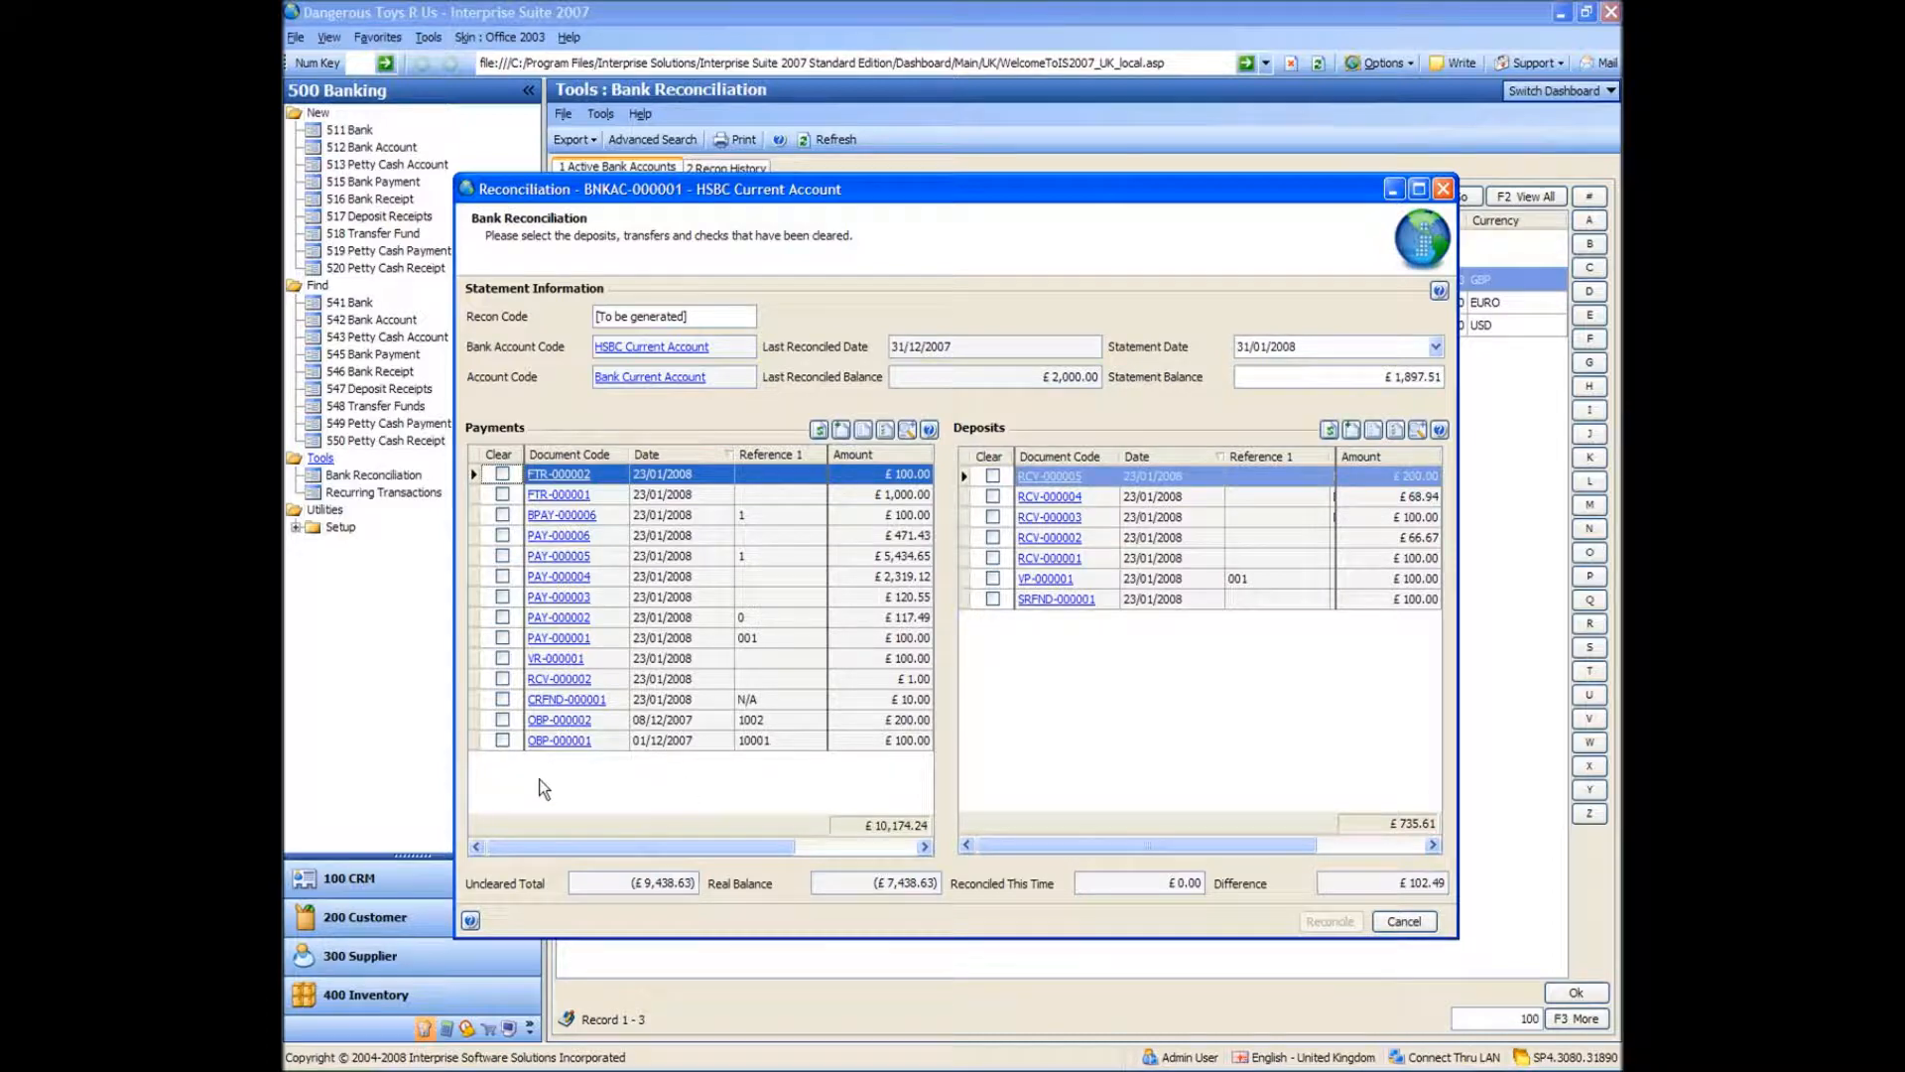
Mark the payments OBP-000001, PAY-000001 and PAY-000006 as cleared
click(502, 741)
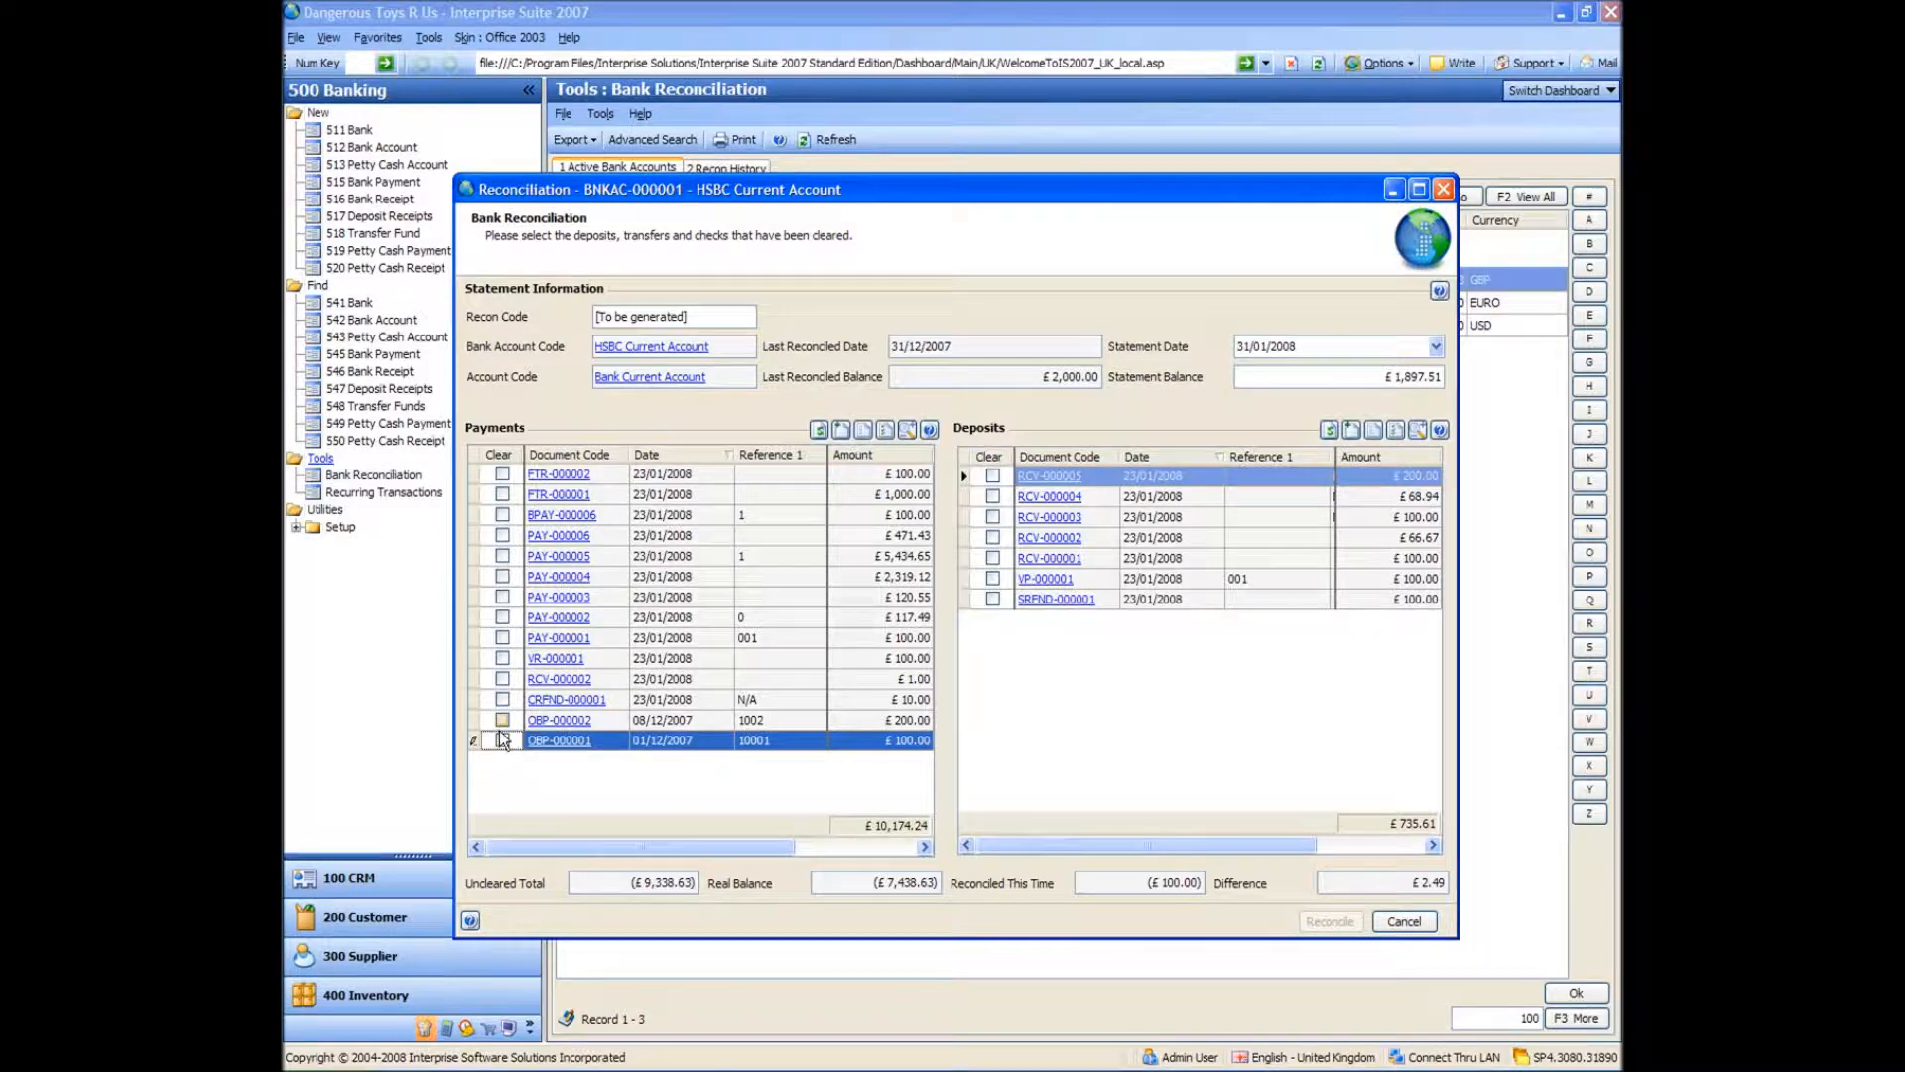
click(504, 639)
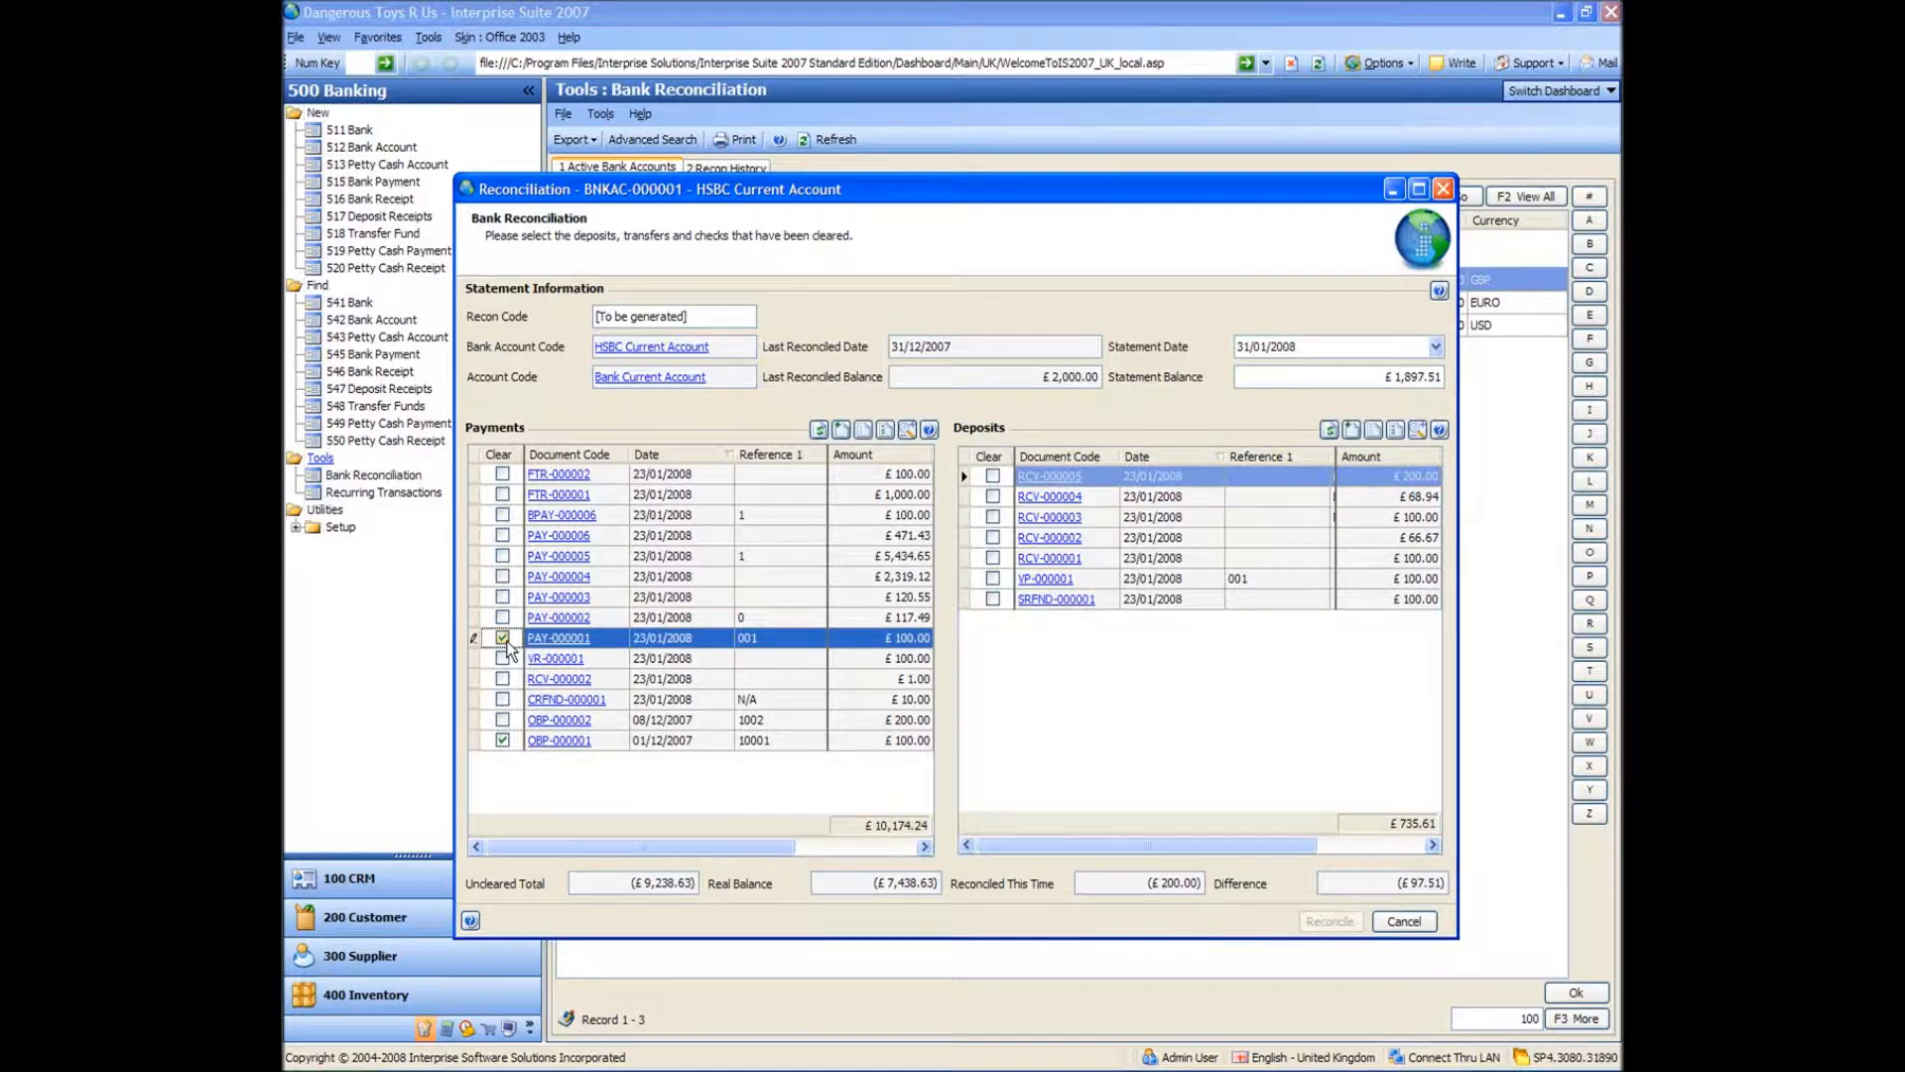
click(503, 537)
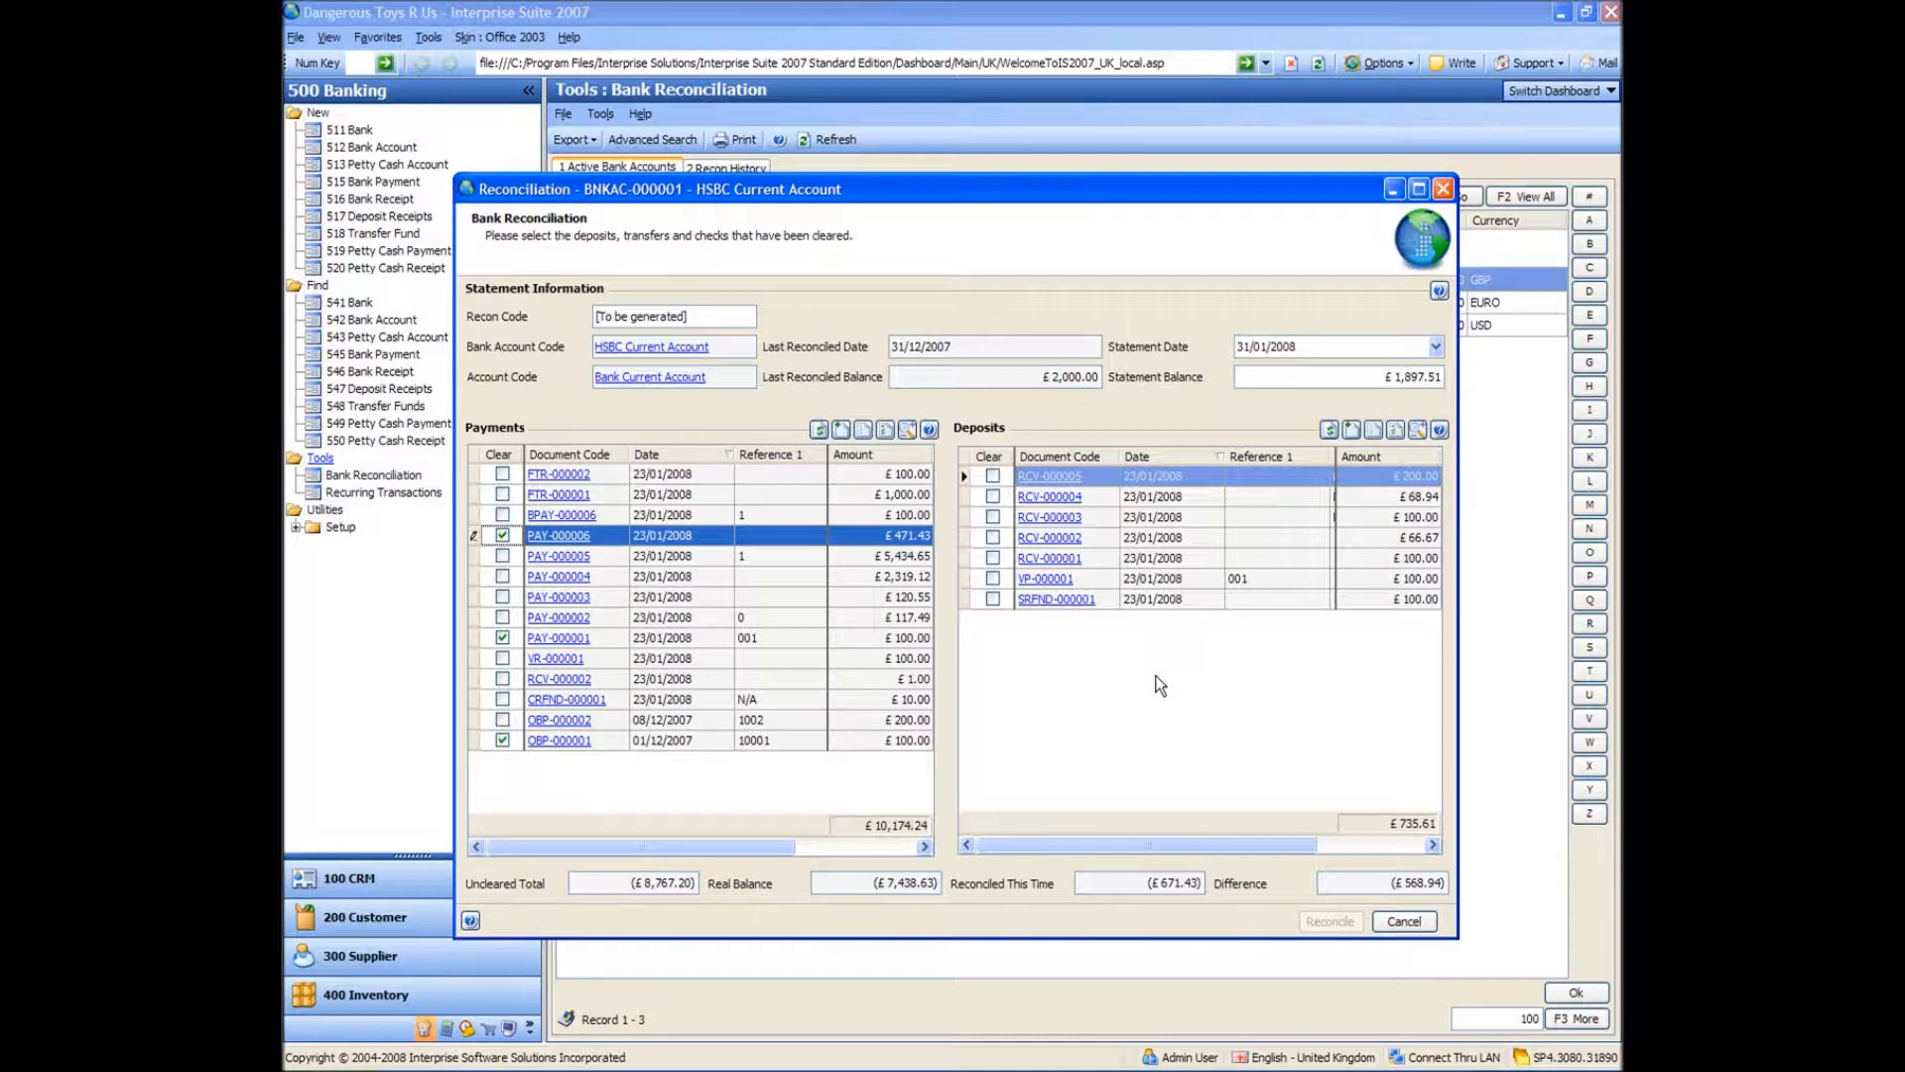
Mark the deposits RCV-000001, VP-000001, RCV-000003, RCV-000004 and RCV-000005 as cleared, and reconcile the account
click(993, 559)
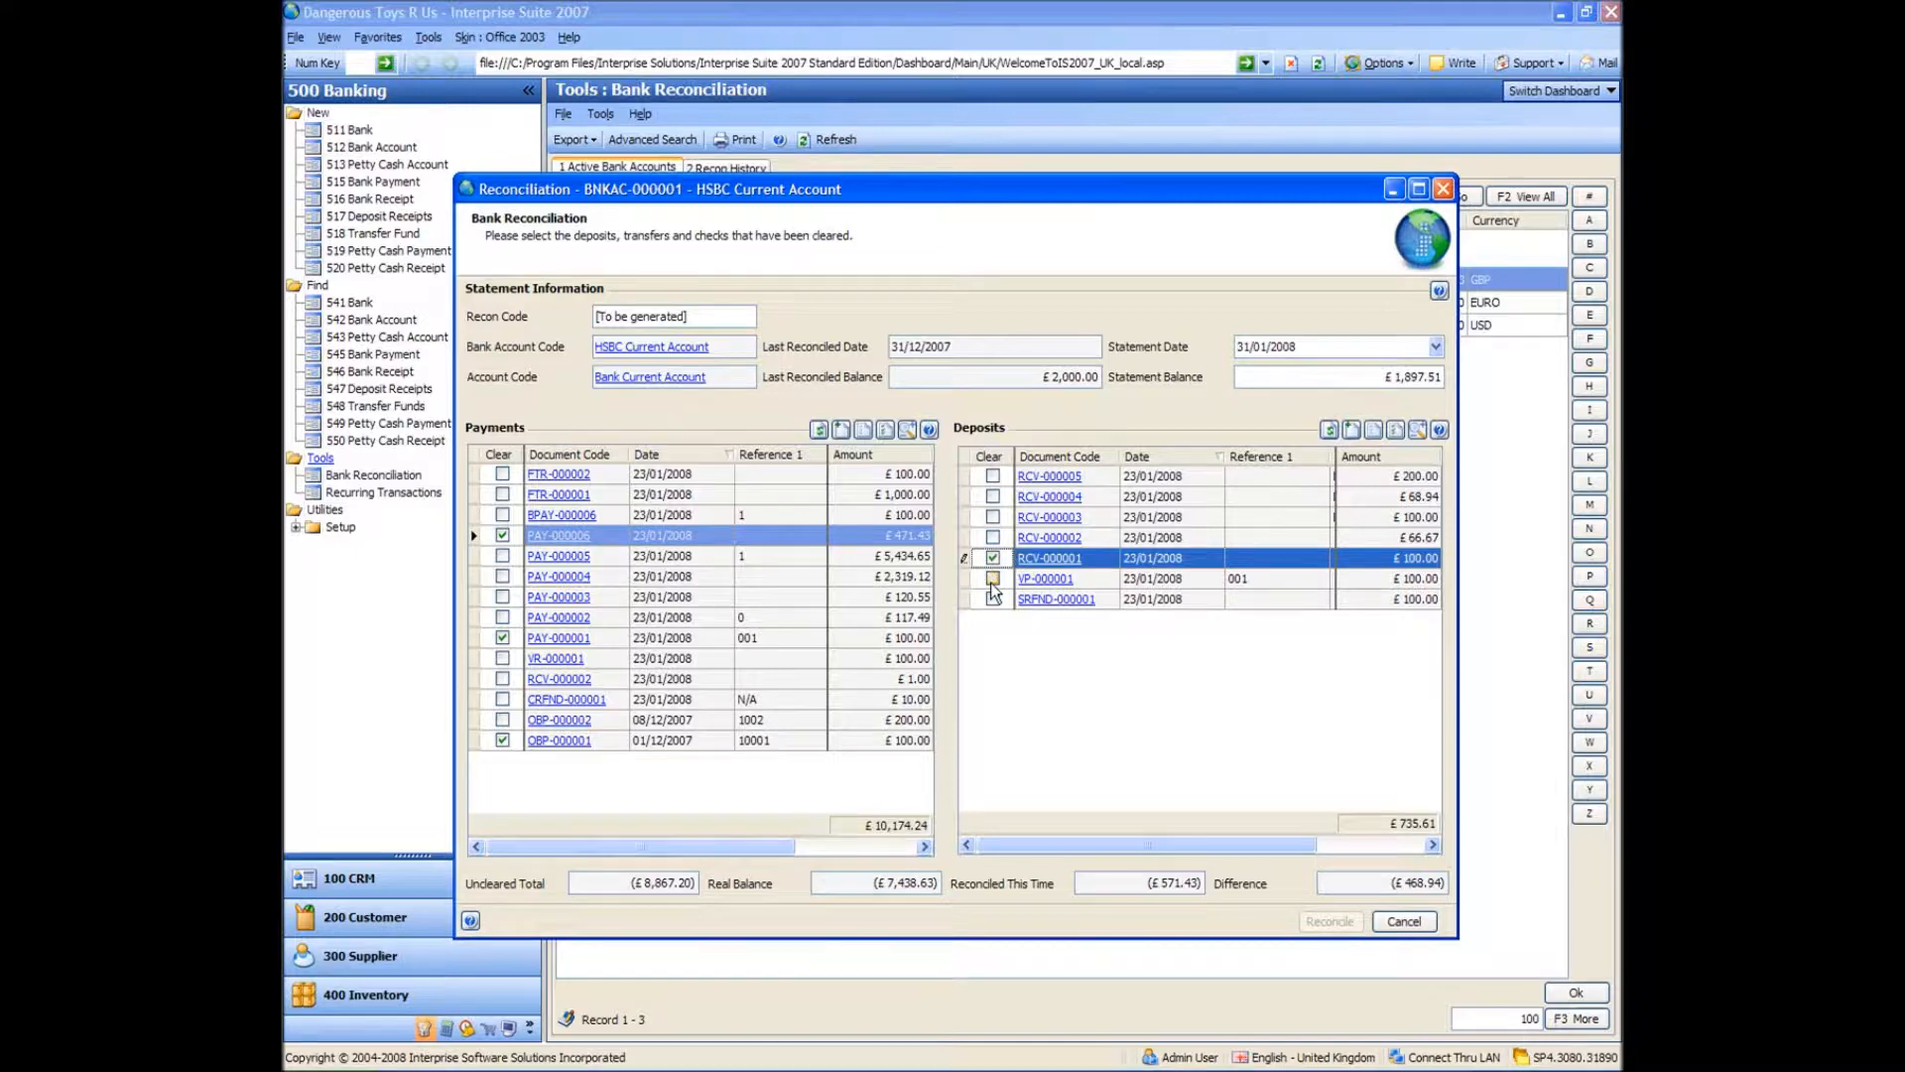
click(993, 579)
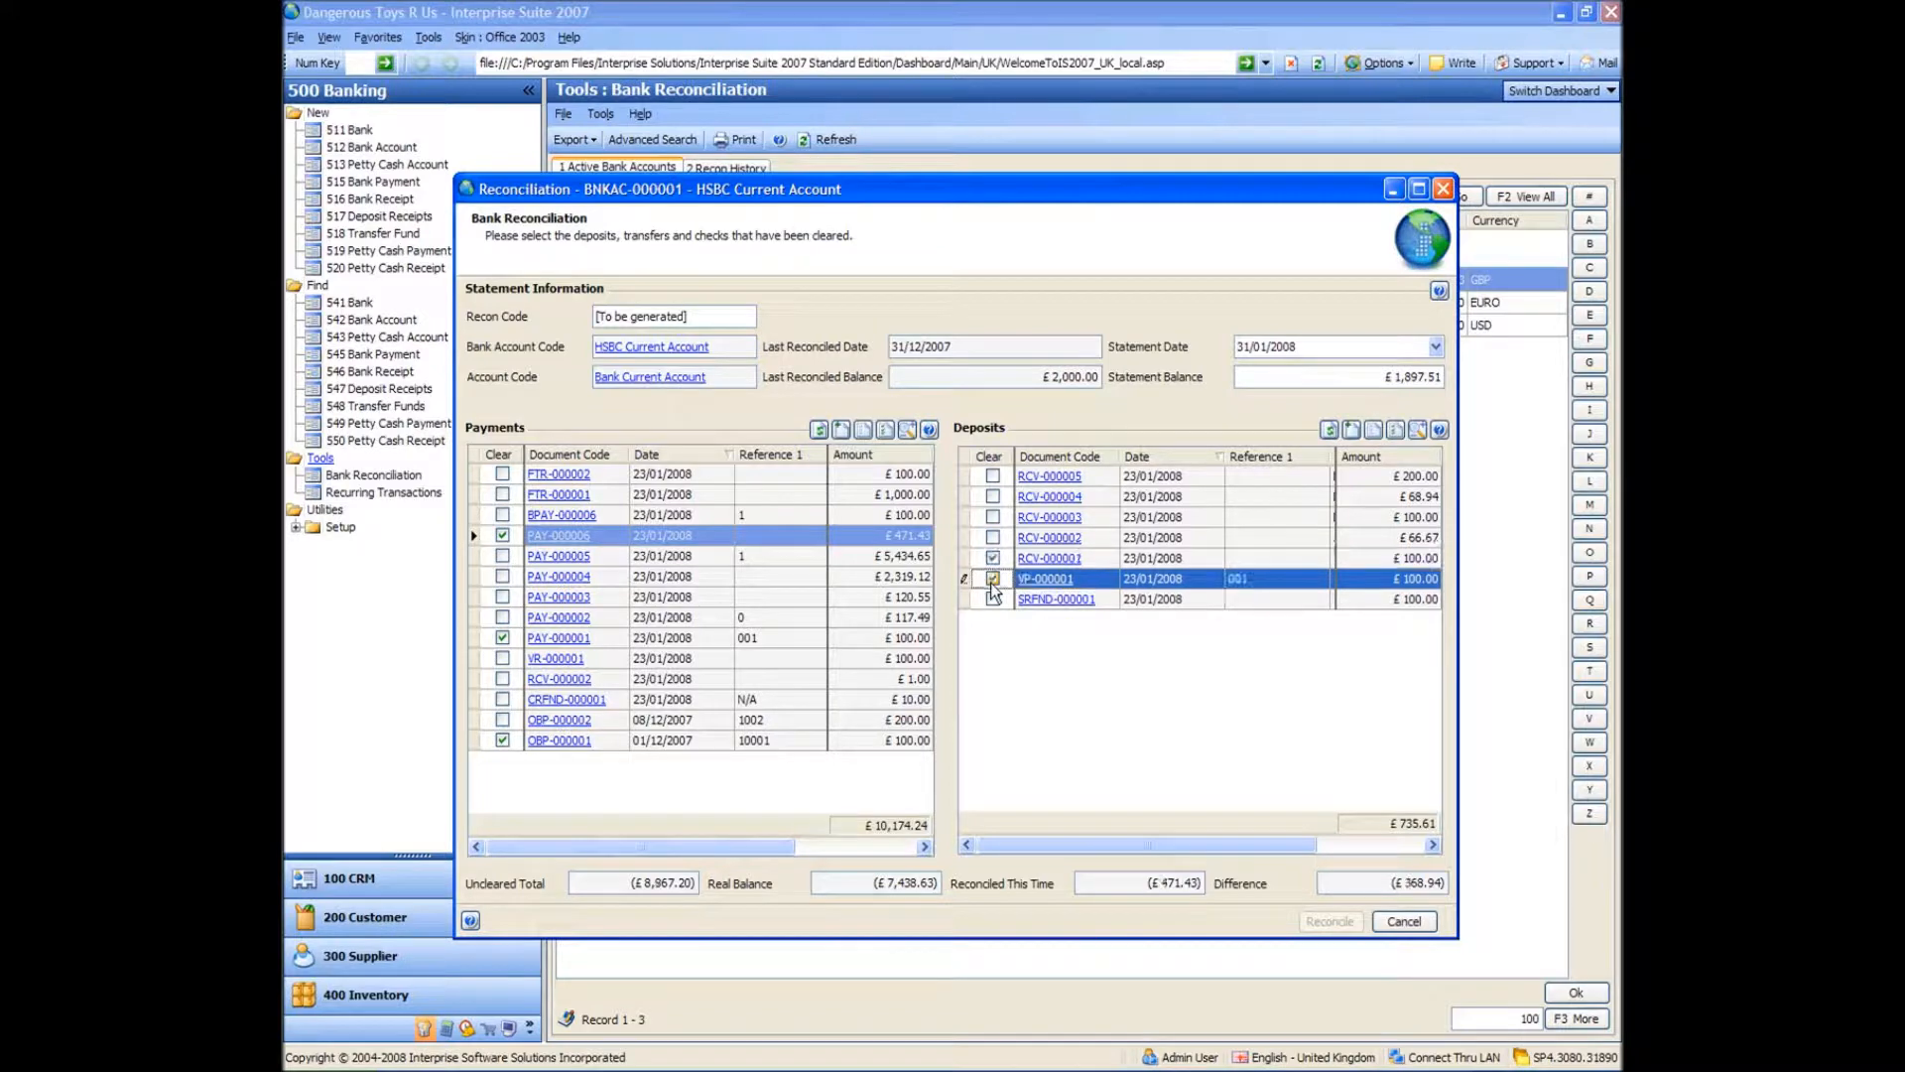
click(993, 517)
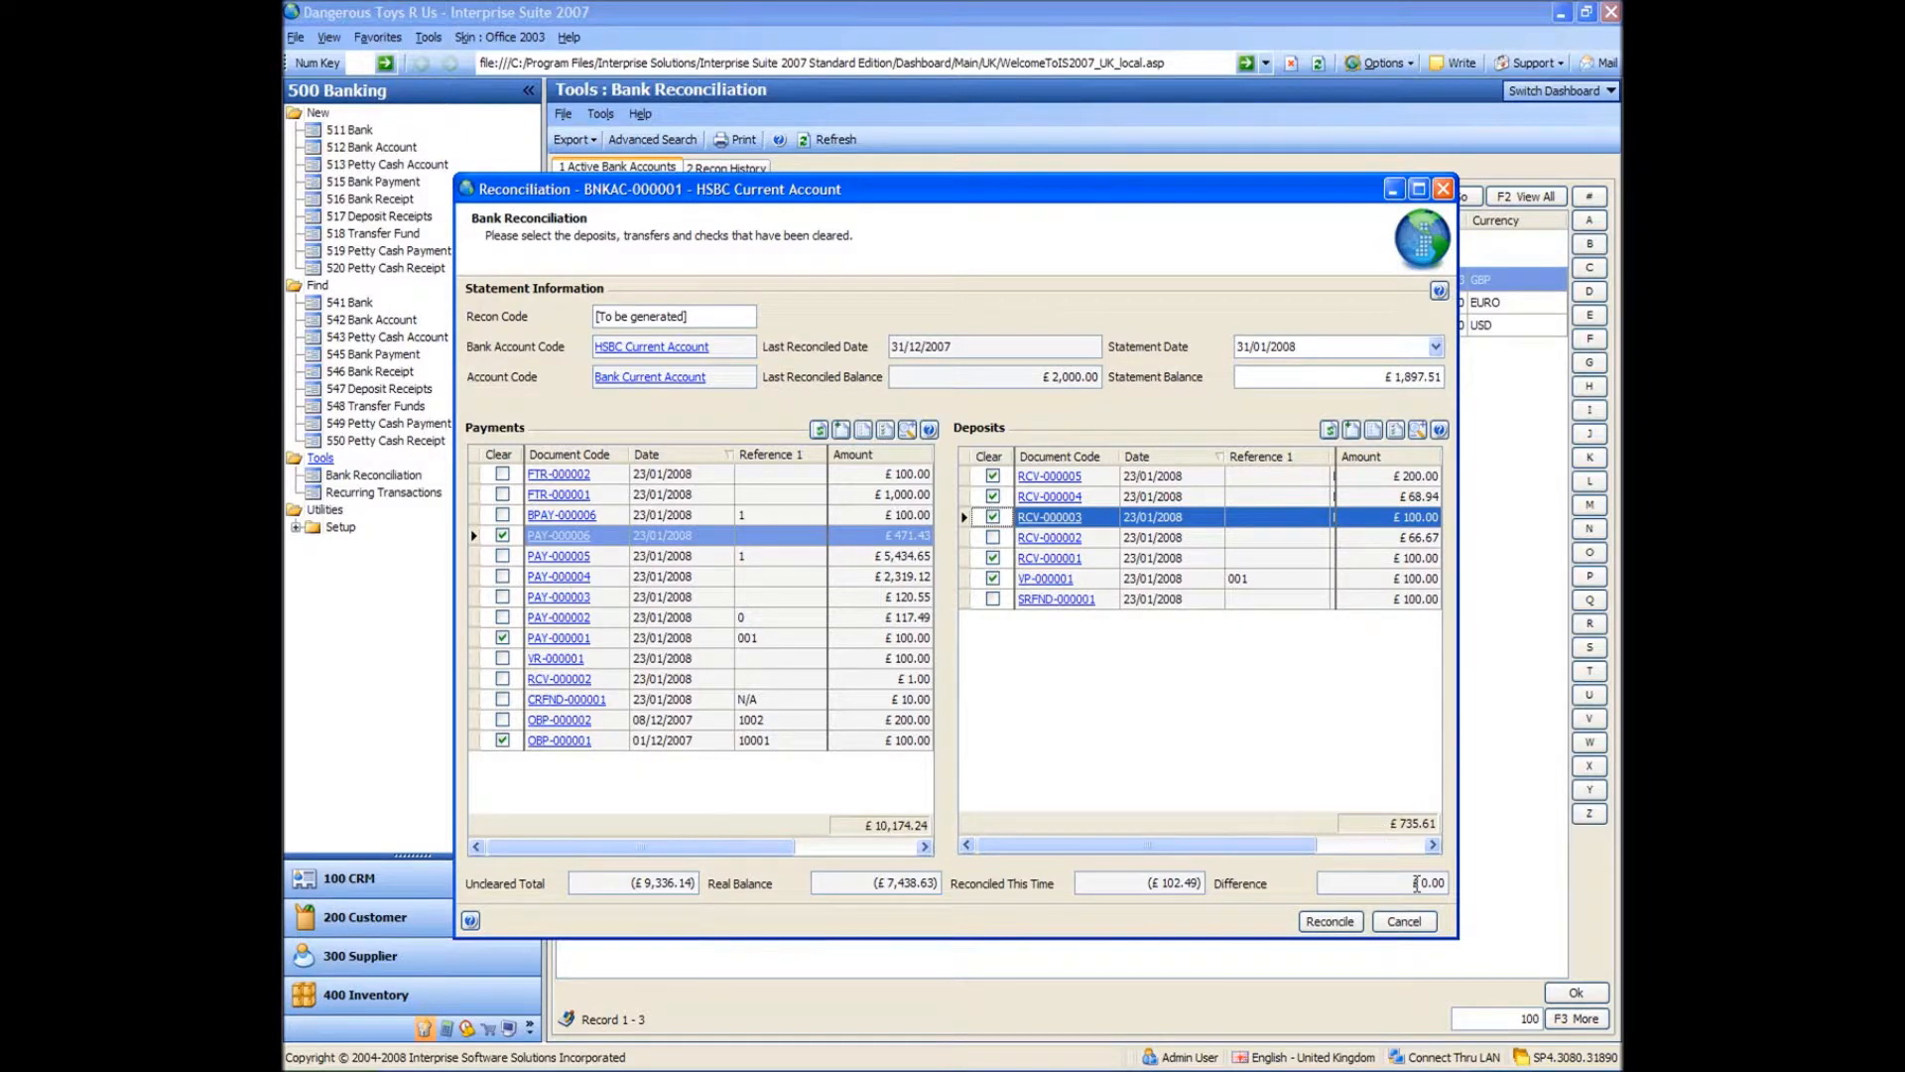
click(1330, 921)
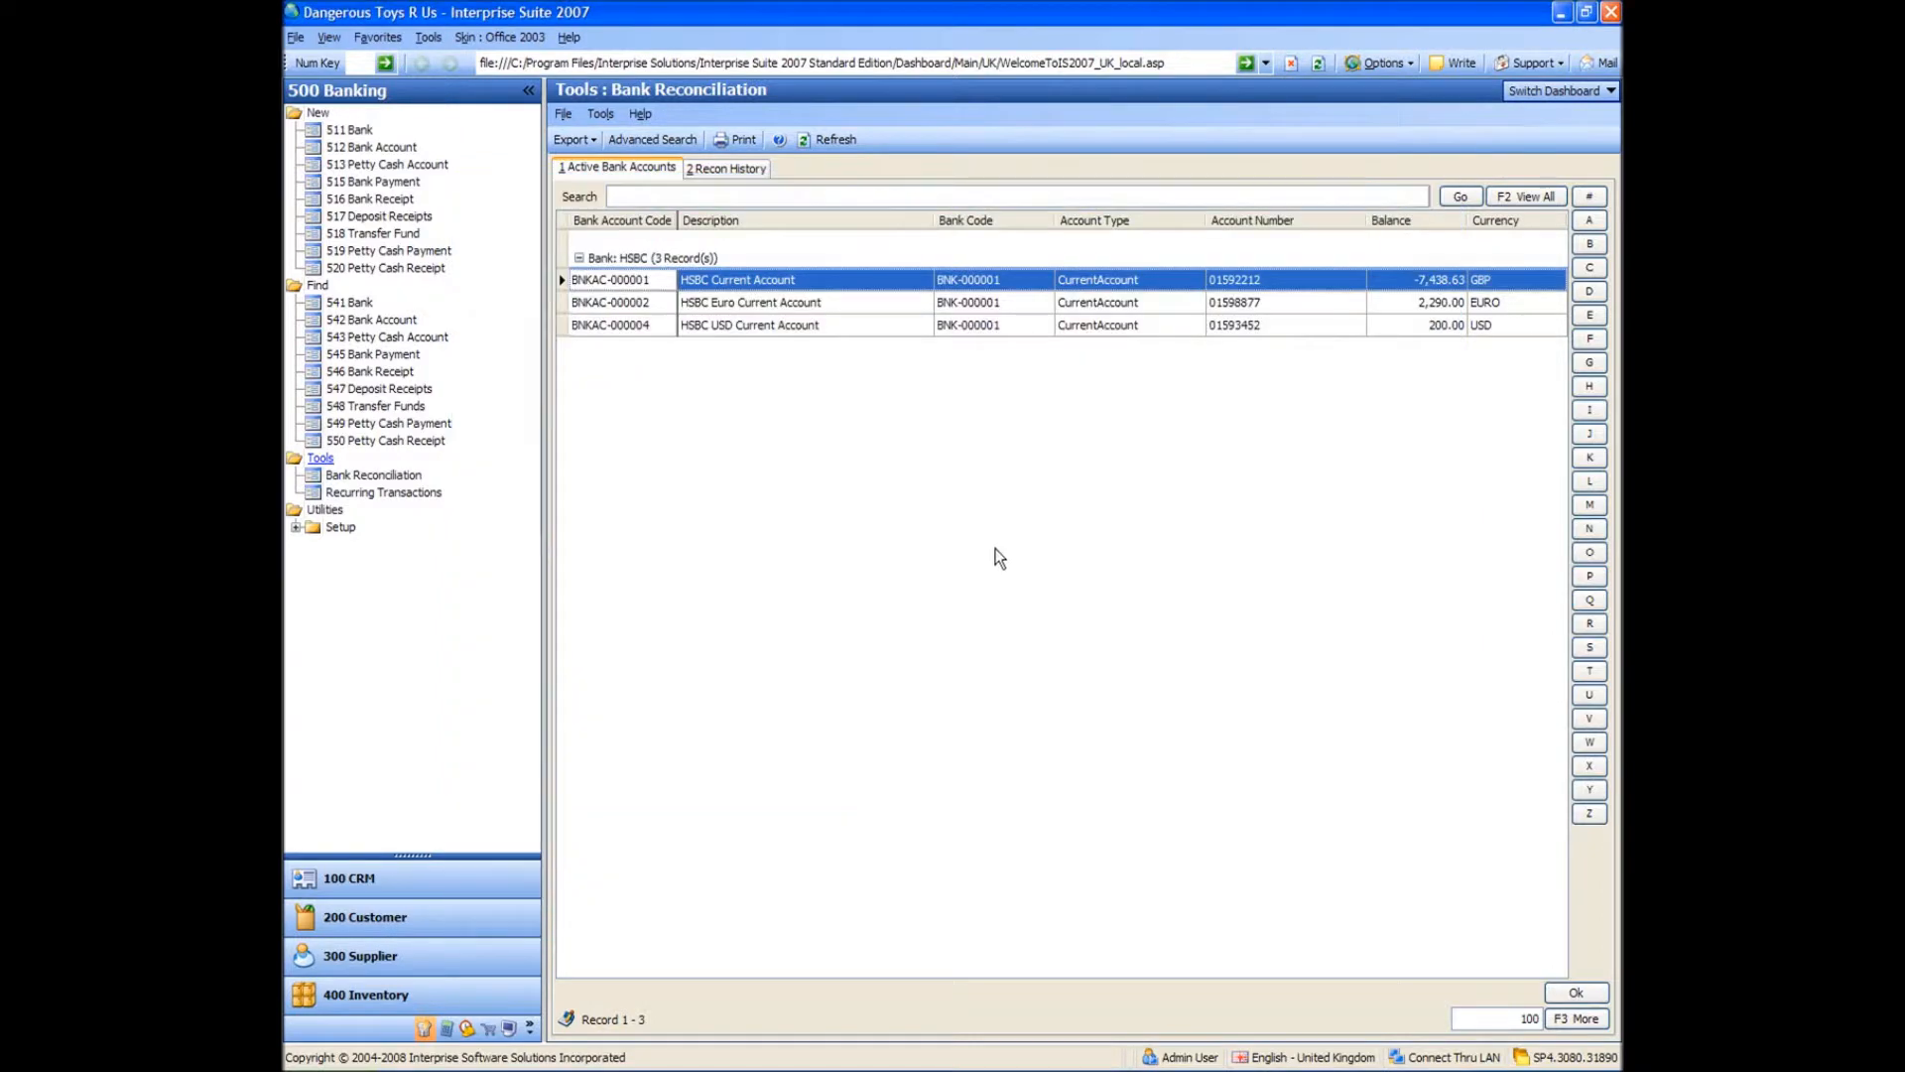
Look up the reconciliation dated 31/01/2008 in the bank reconciliation history
click(728, 165)
click(627, 264)
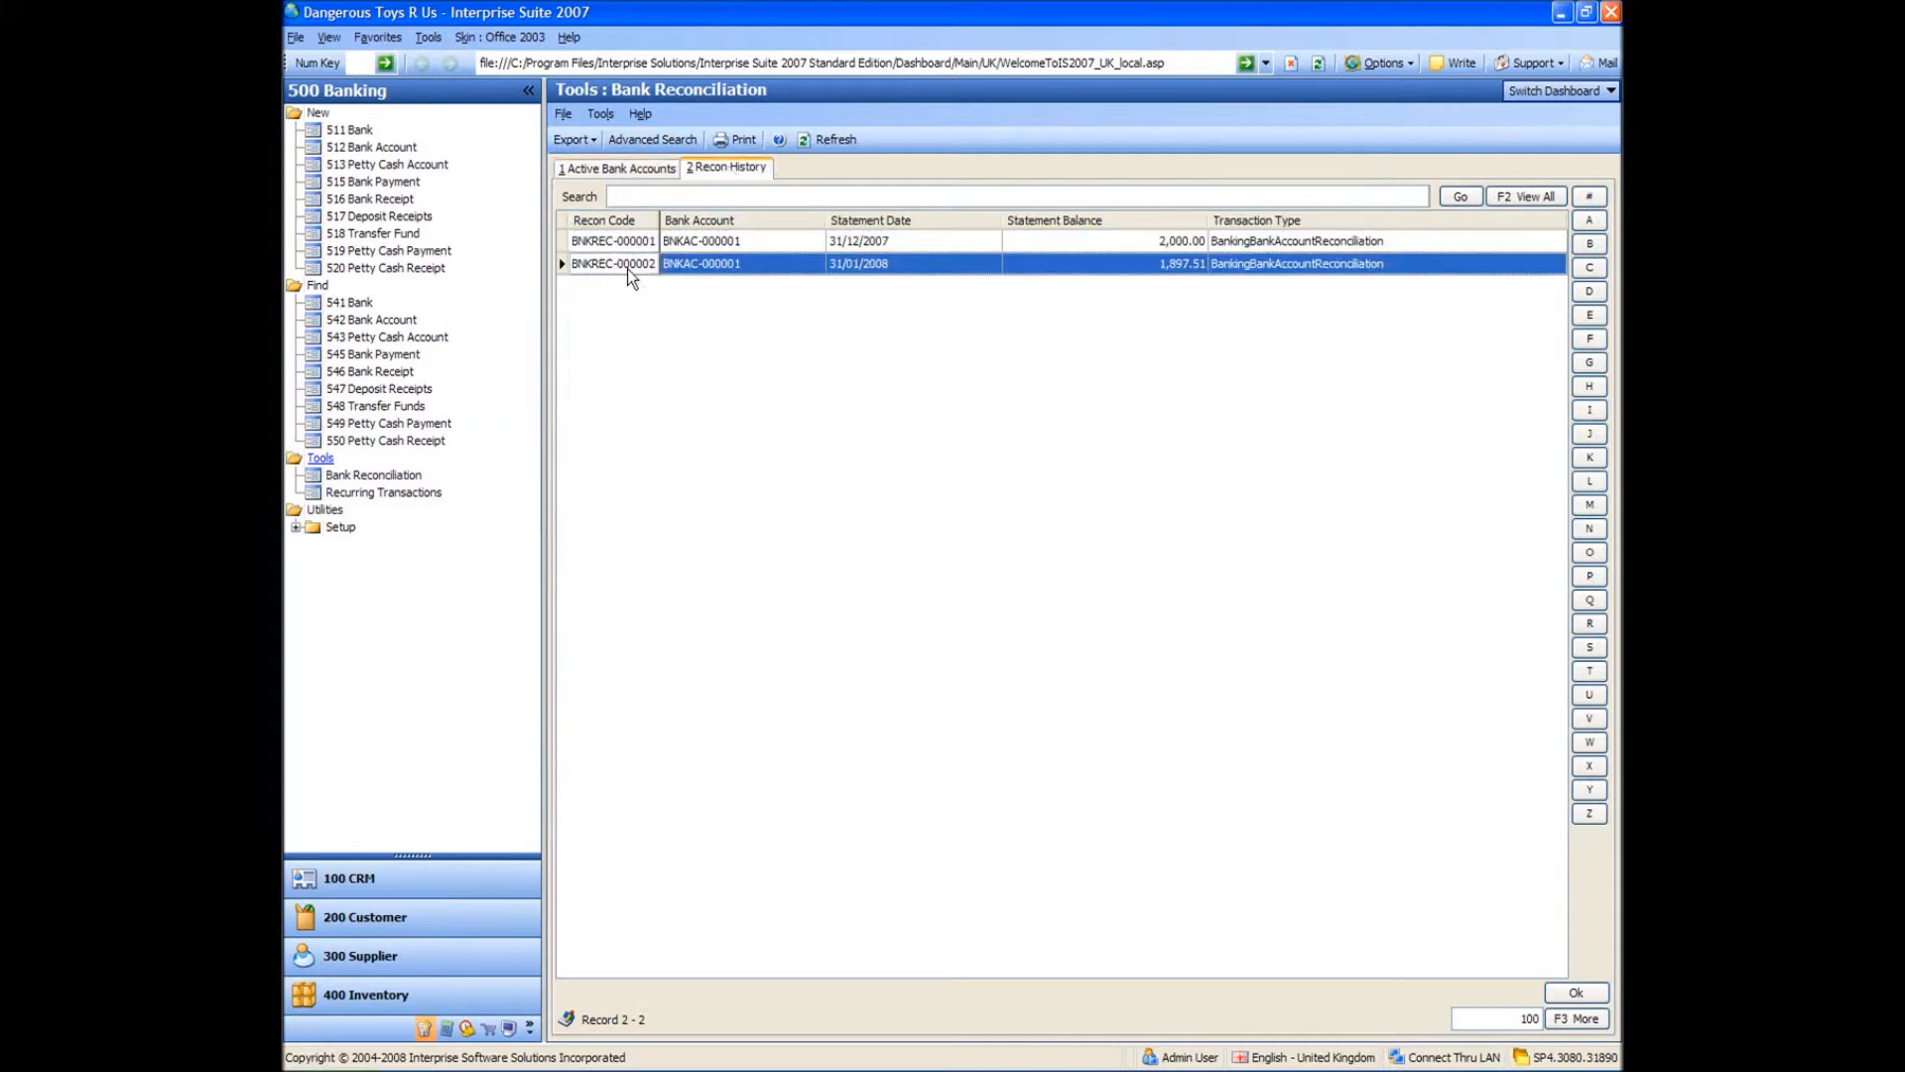